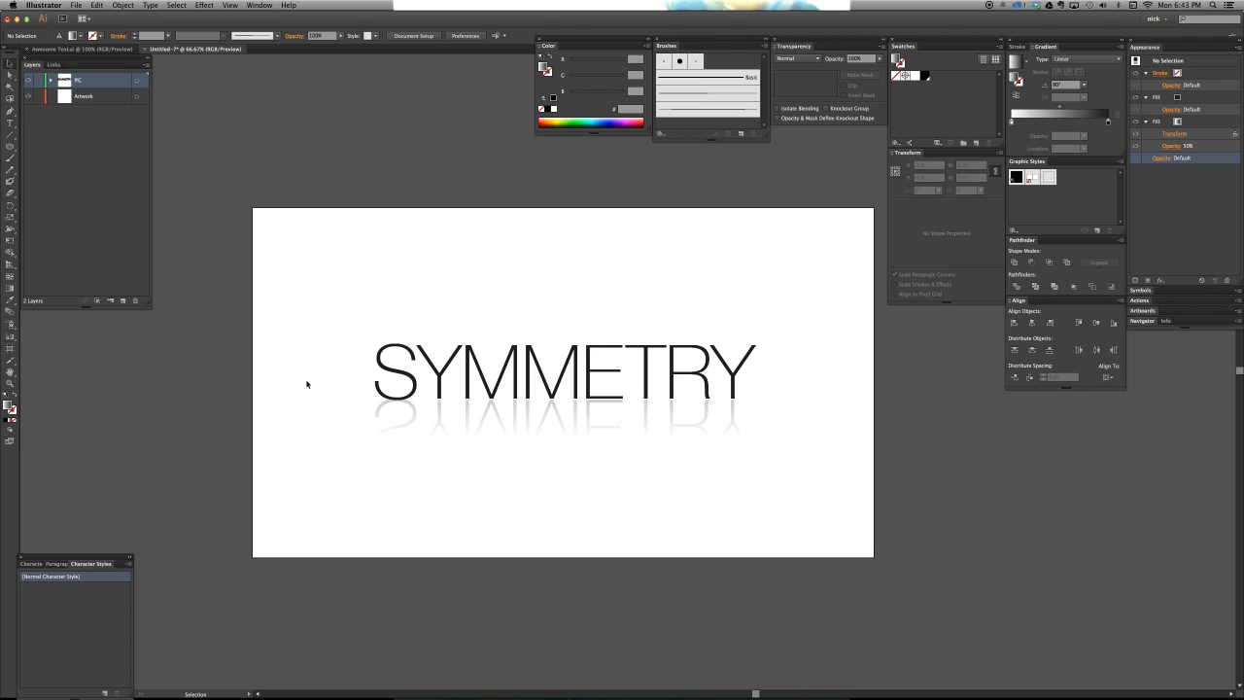
# Move the SYMMETRY text object from the upper layer to the Artwork layer, then deselect it
pyautogui.press('super+1')
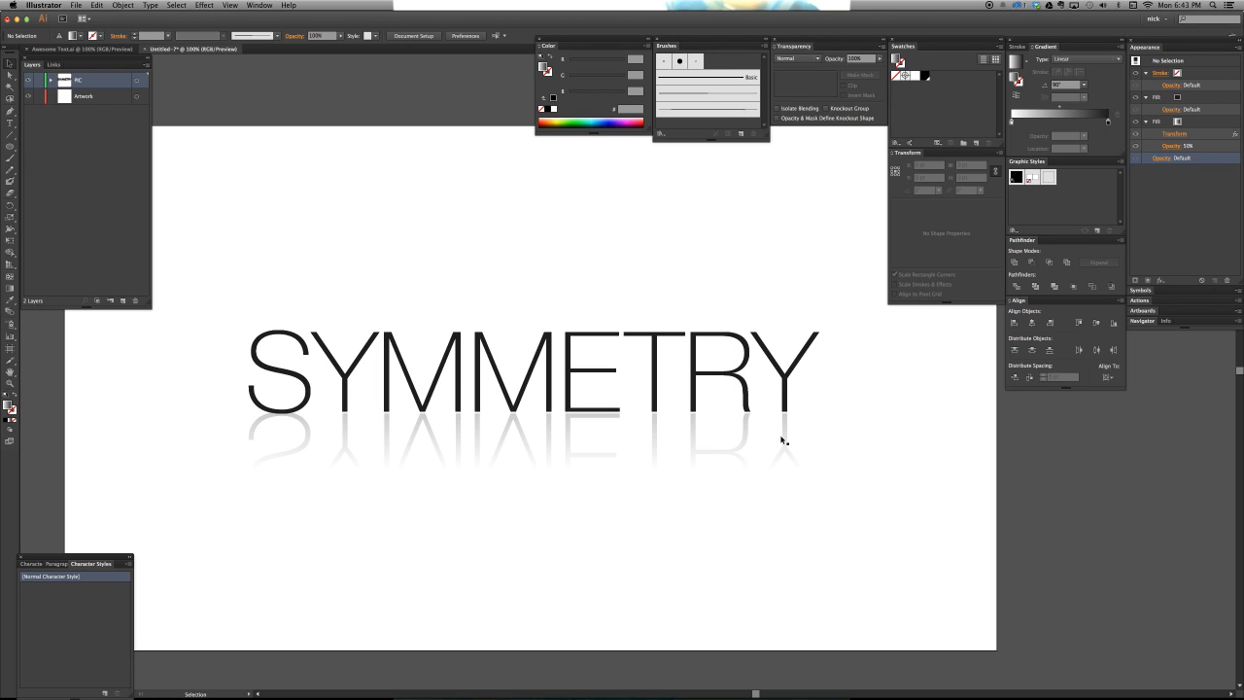
pyautogui.click(639, 411)
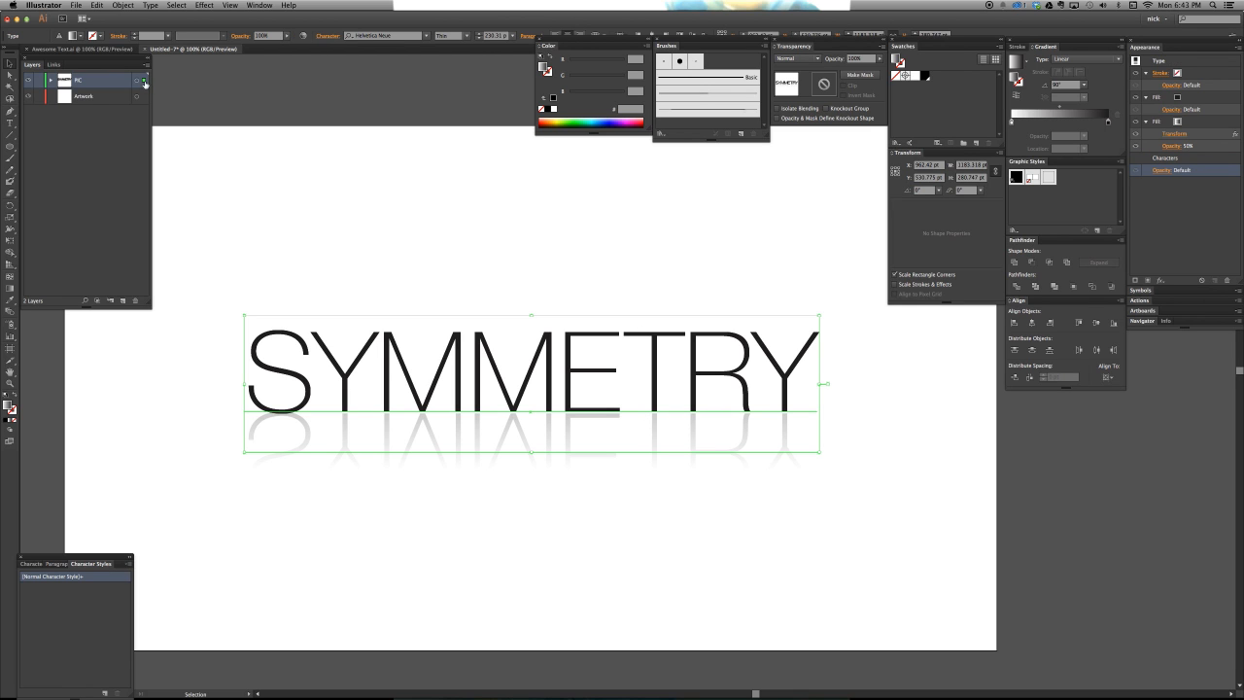
pyautogui.moveTo(144, 81); pyautogui.dragTo(144, 96)
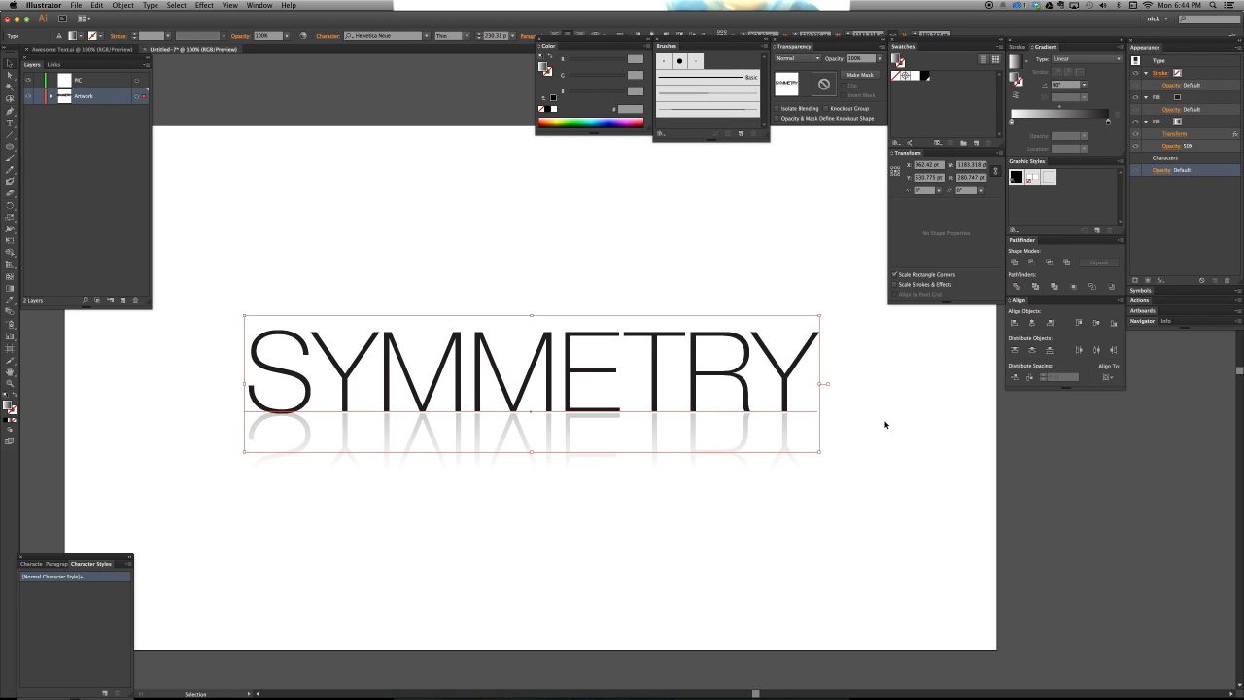
pyautogui.click(860, 429)
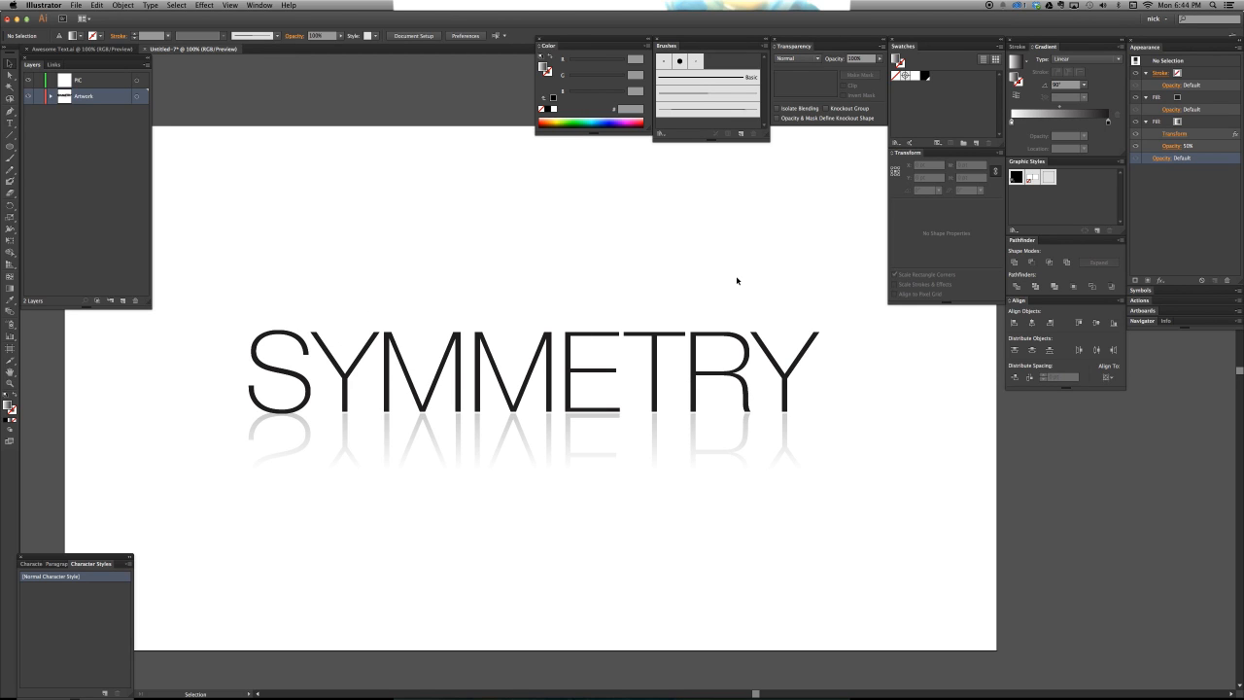
# Place the Appearance panel beside the SYMMETRY text and inspect the text's solid fill and gradient fill
pyautogui.click(683, 383)
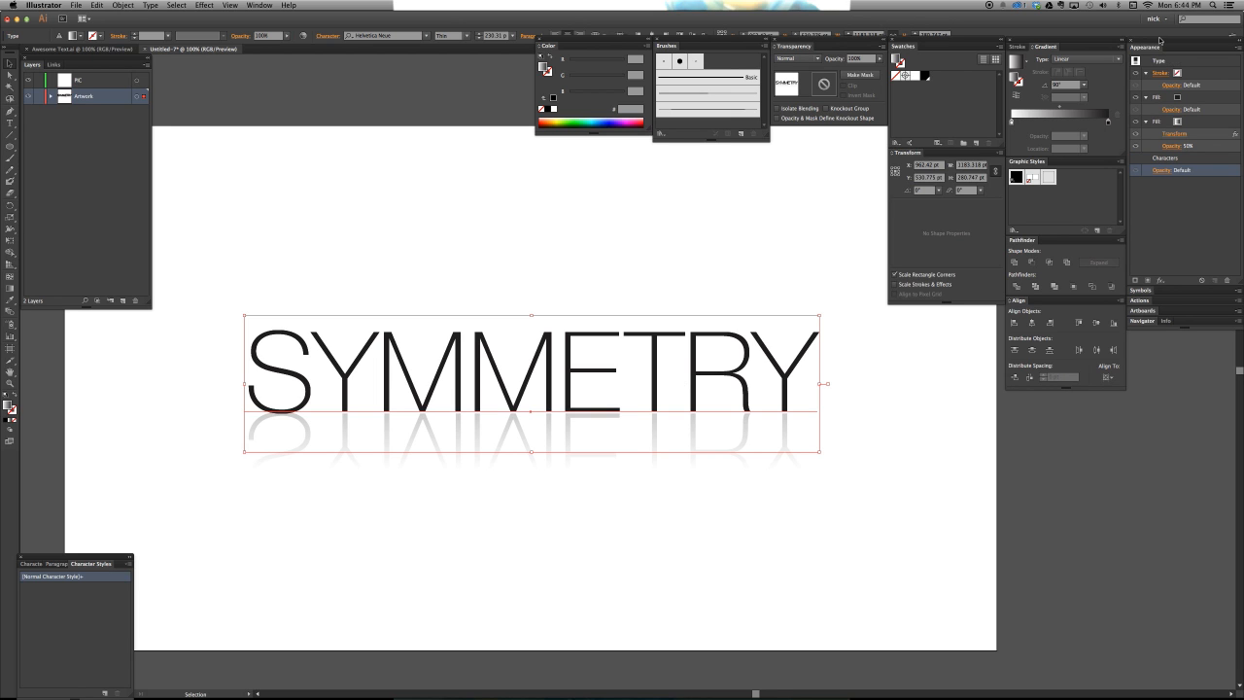
pyautogui.moveTo(1156, 46); pyautogui.dragTo(863, 335)
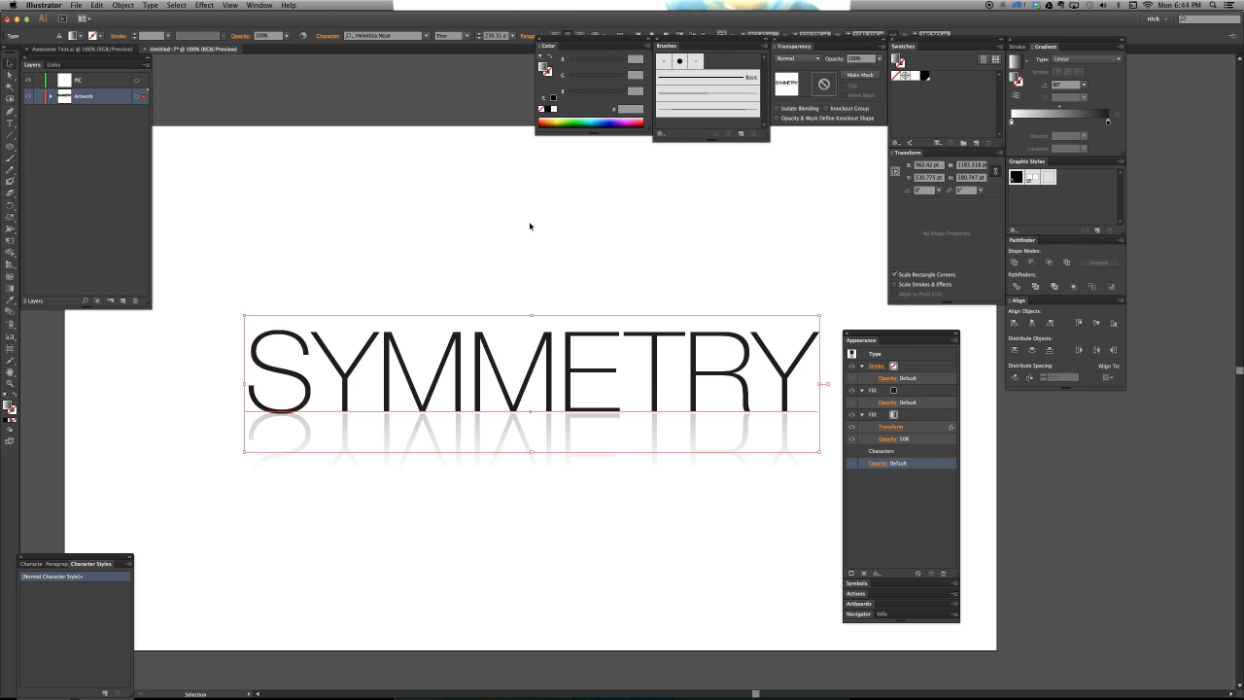
pyautogui.click(903, 391)
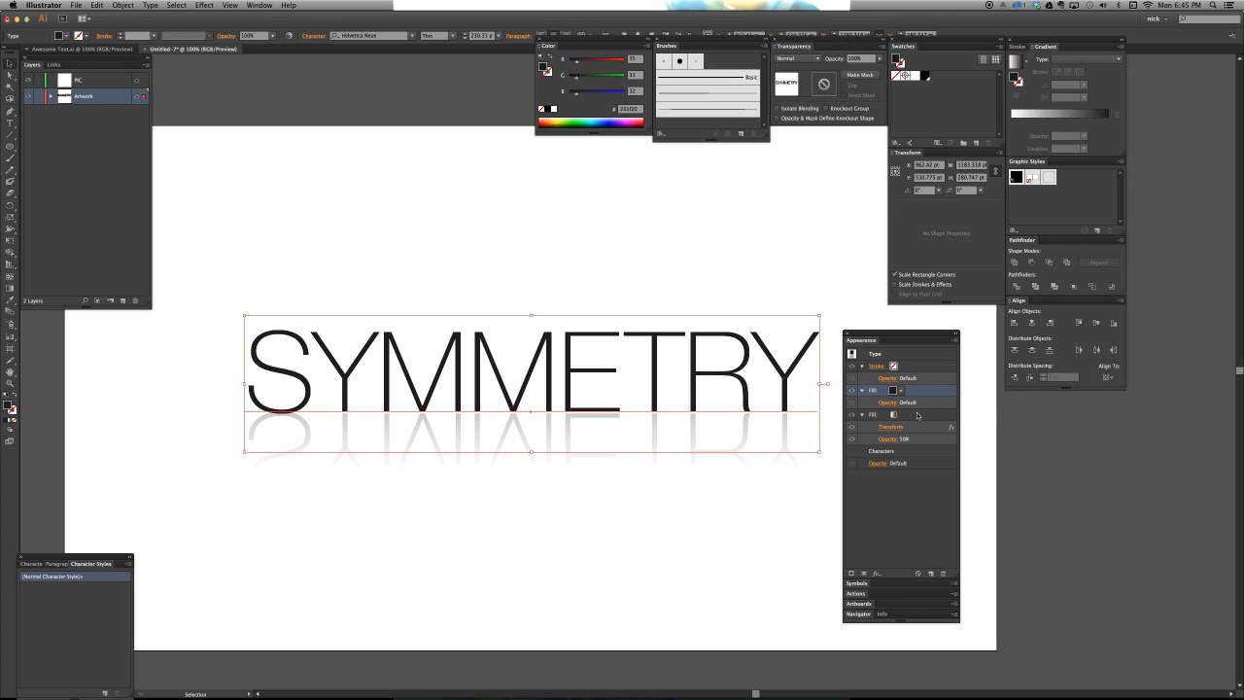
pyautogui.click(918, 415)
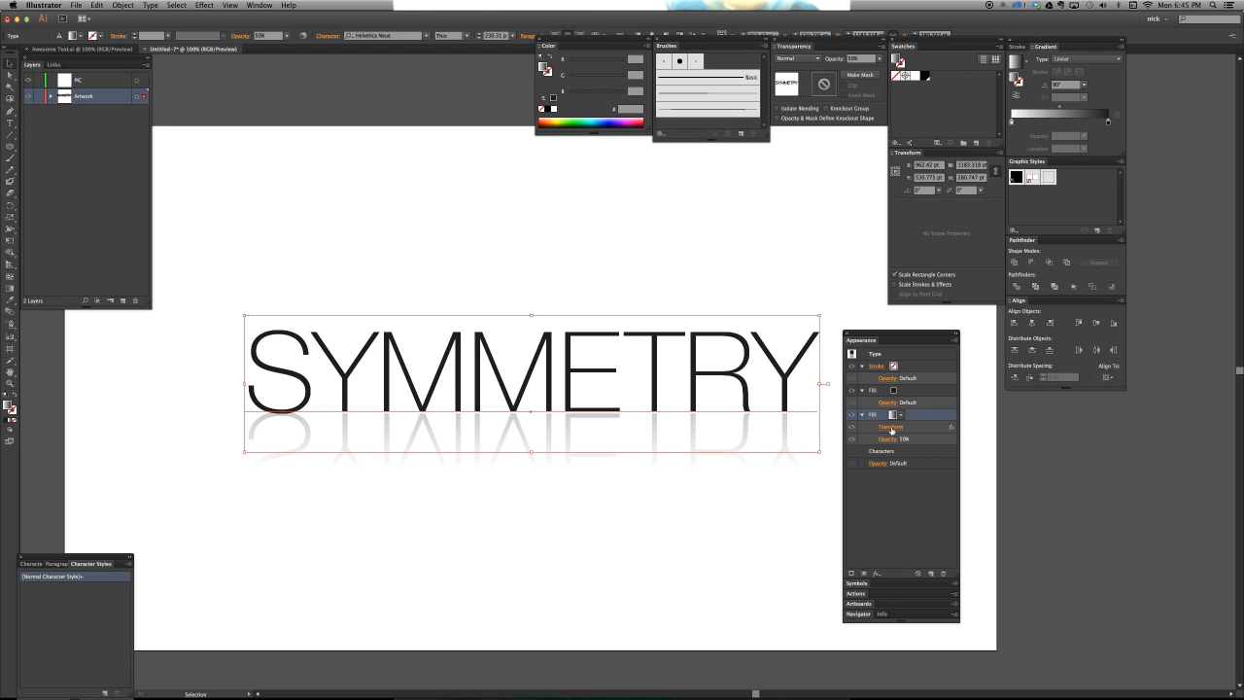
# Open the gradient fill's Transform effect with preview on, and compare the center, top and bottom reference points, ending on the bottom one
pyautogui.click(891, 428)
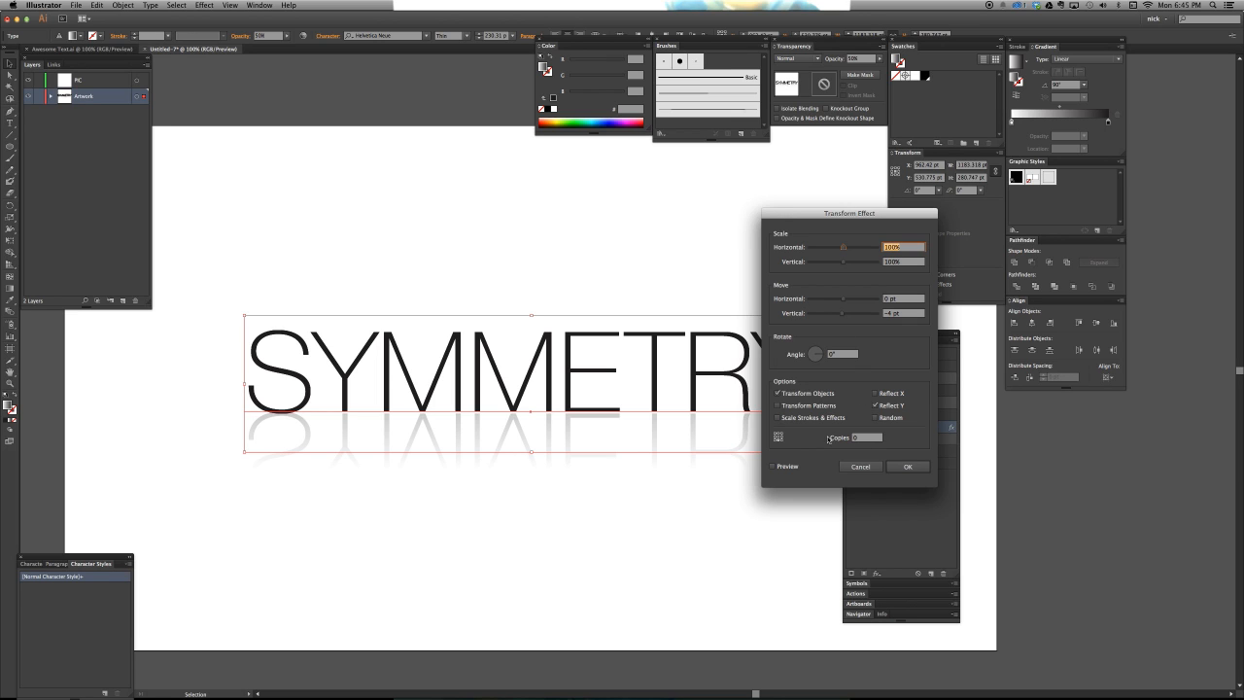
pyautogui.click(865, 439)
pyautogui.click(785, 469)
pyautogui.click(778, 438)
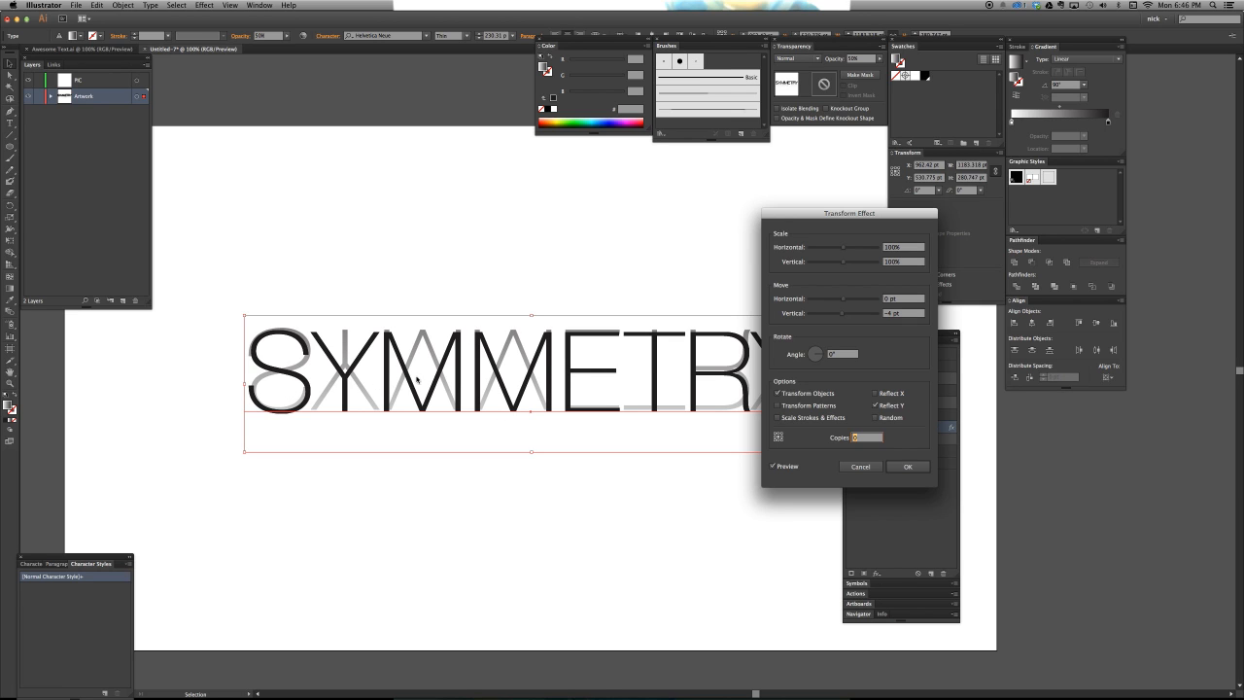
pyautogui.click(777, 434)
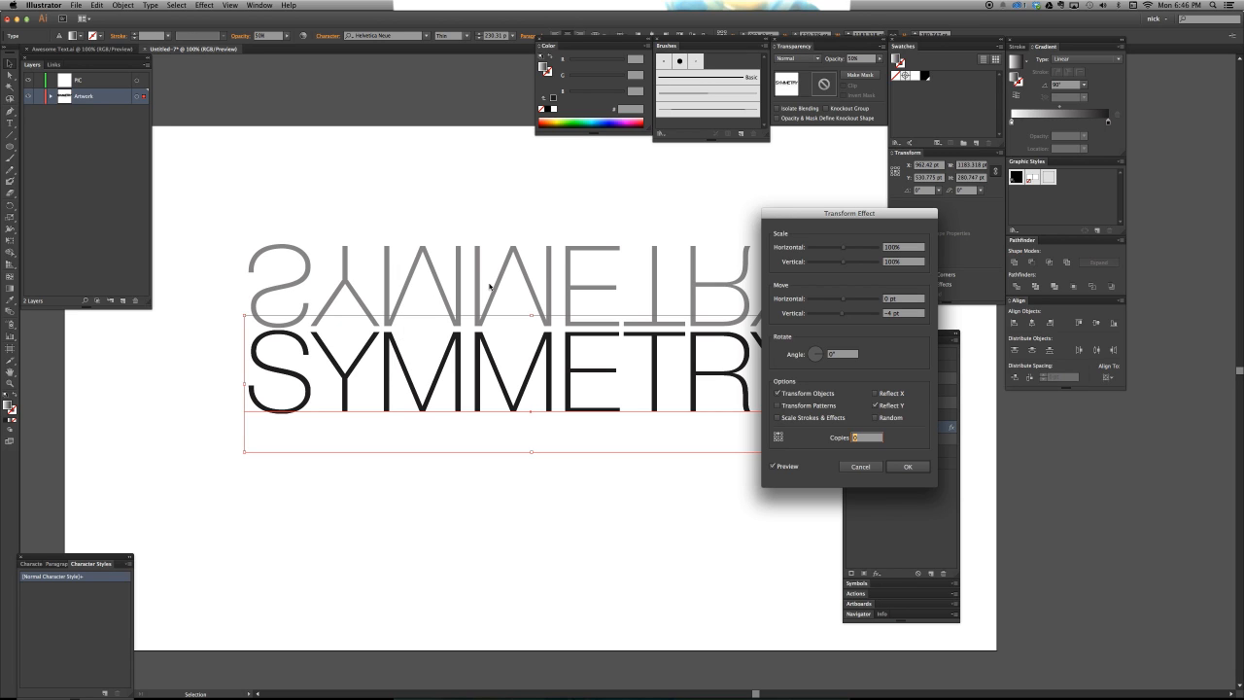
pyautogui.click(779, 441)
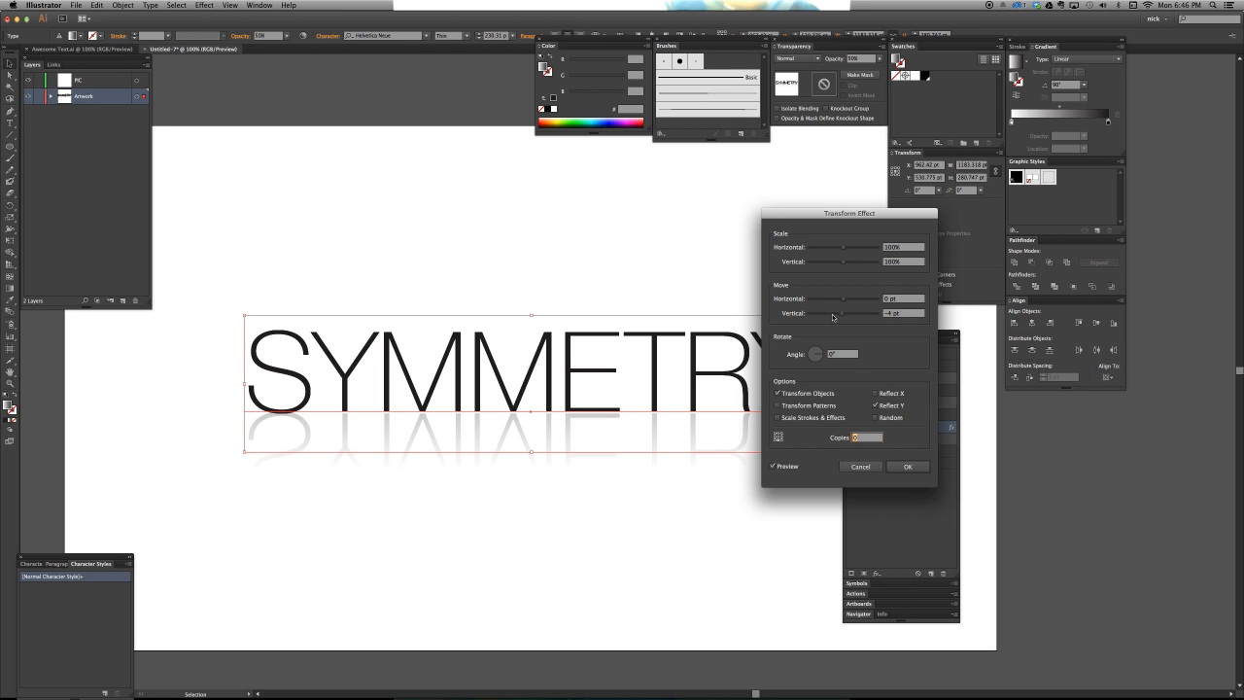
# Set the reflection's vertical move to -5 pt in the Transform effect, apply it and deselect the text
pyautogui.click(909, 314)
pyautogui.write('0')
pyautogui.press('Tab')
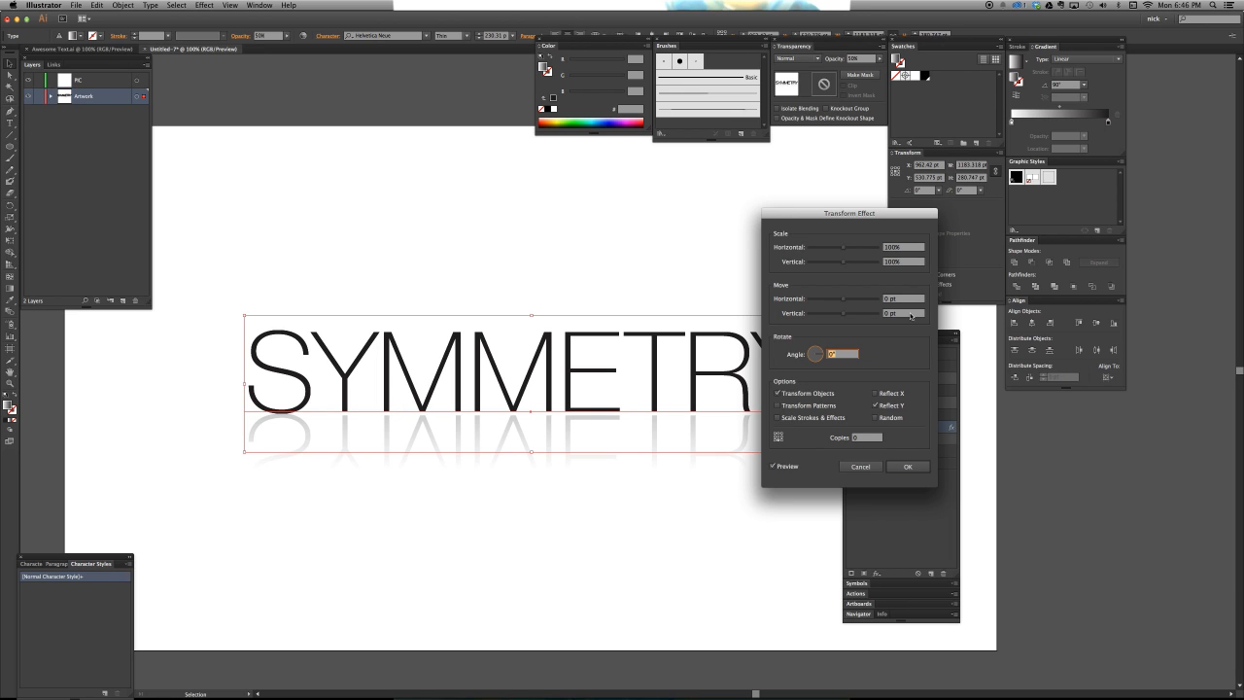
pyautogui.click(841, 315)
pyautogui.press('Down')
pyautogui.press('Down')
pyautogui.press('Down')
pyautogui.press('Down')
pyautogui.press('Down')
pyautogui.press('Down')
pyautogui.press('Down')
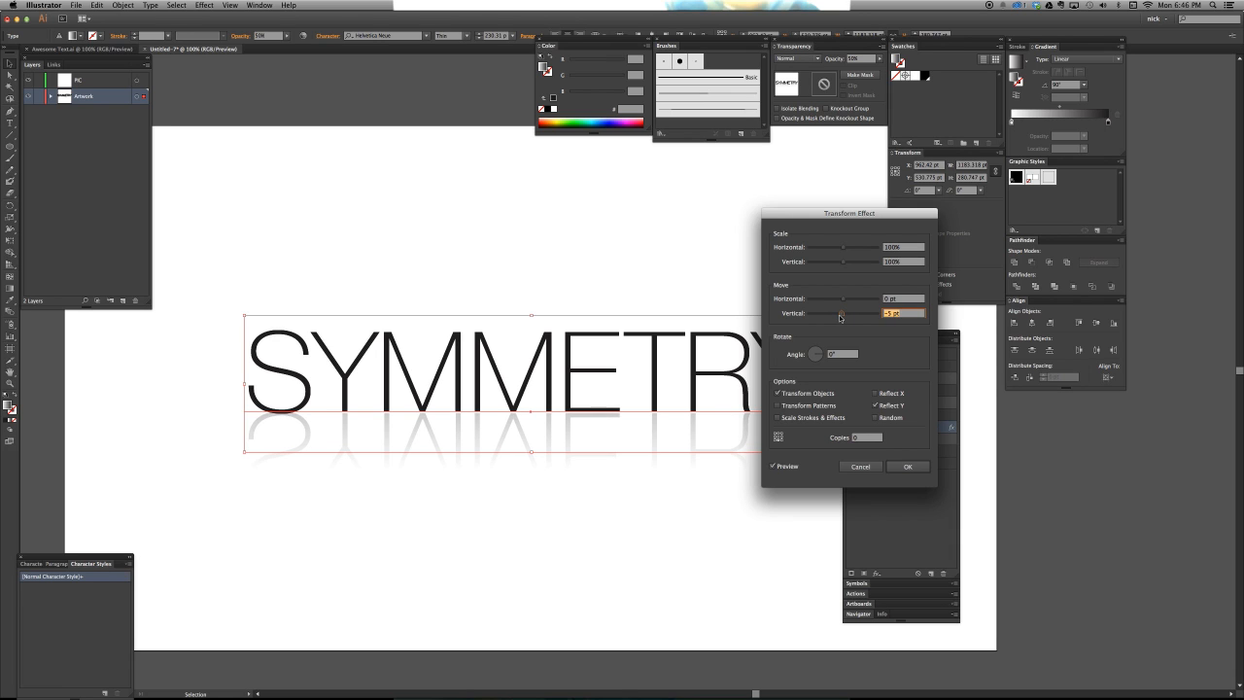
pyautogui.click(908, 467)
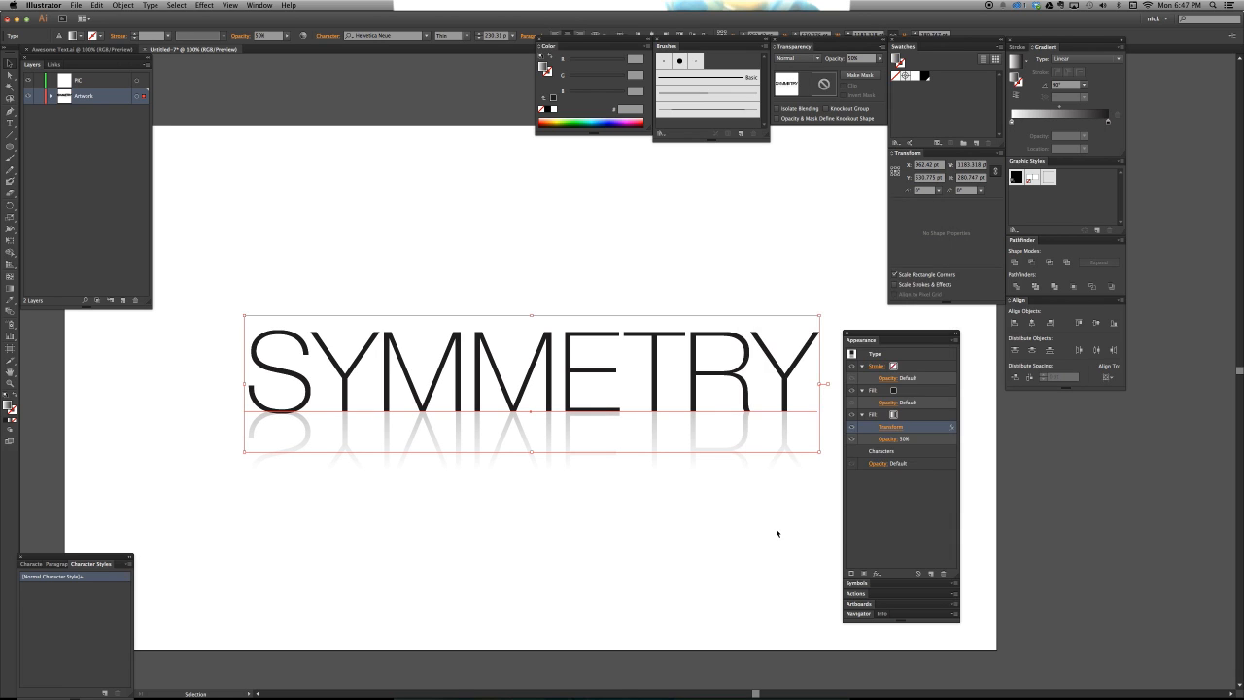
pyautogui.click(776, 530)
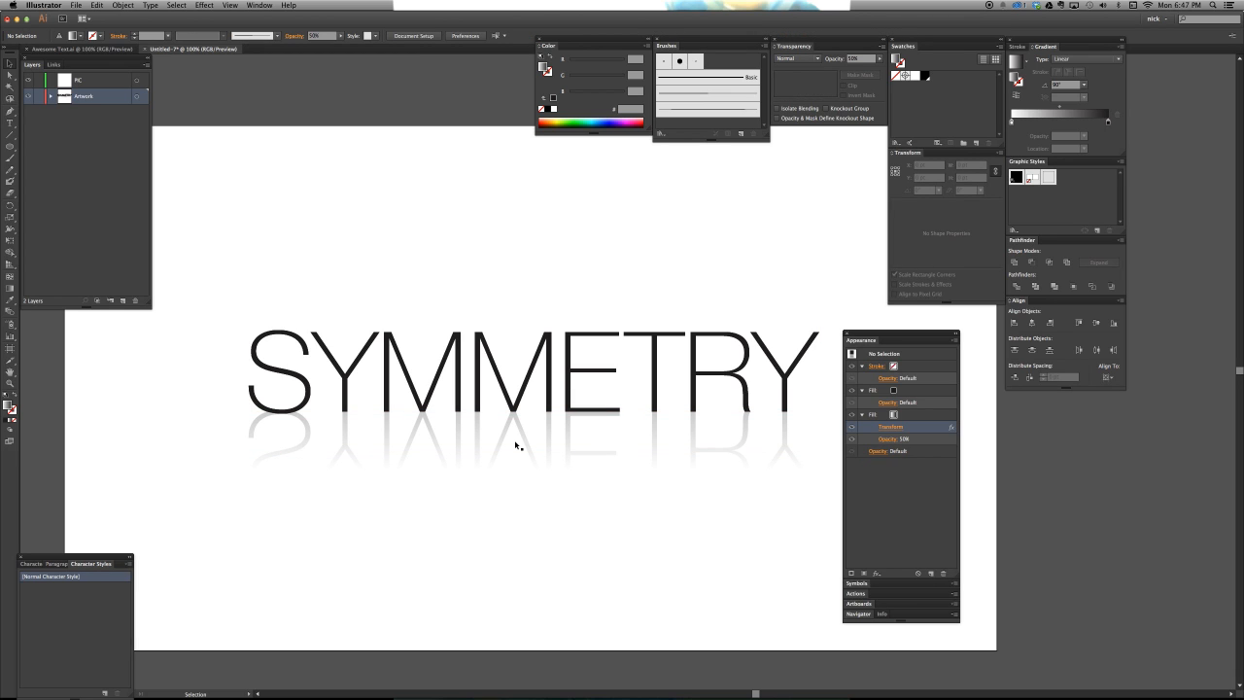
# Move the Appearance panel clear of the artboard and delete the SYMMETRY text
pyautogui.scroll(-1, 515, 440)
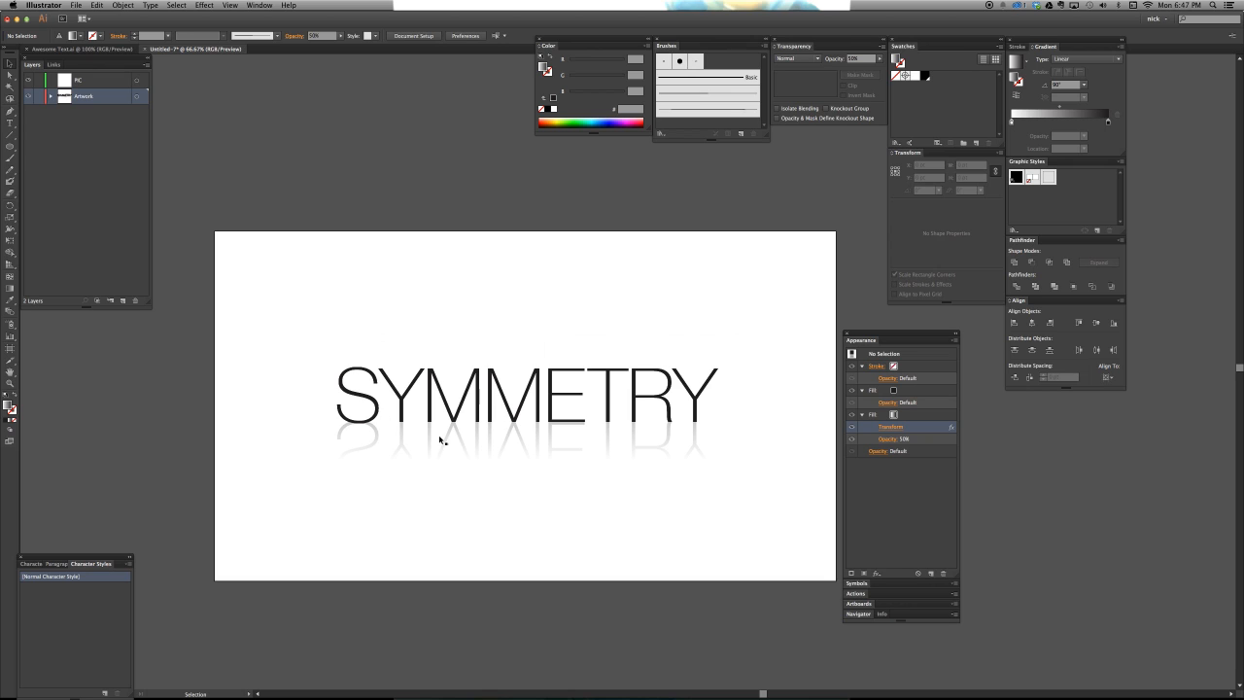
pyautogui.moveTo(860, 334); pyautogui.dragTo(894, 326)
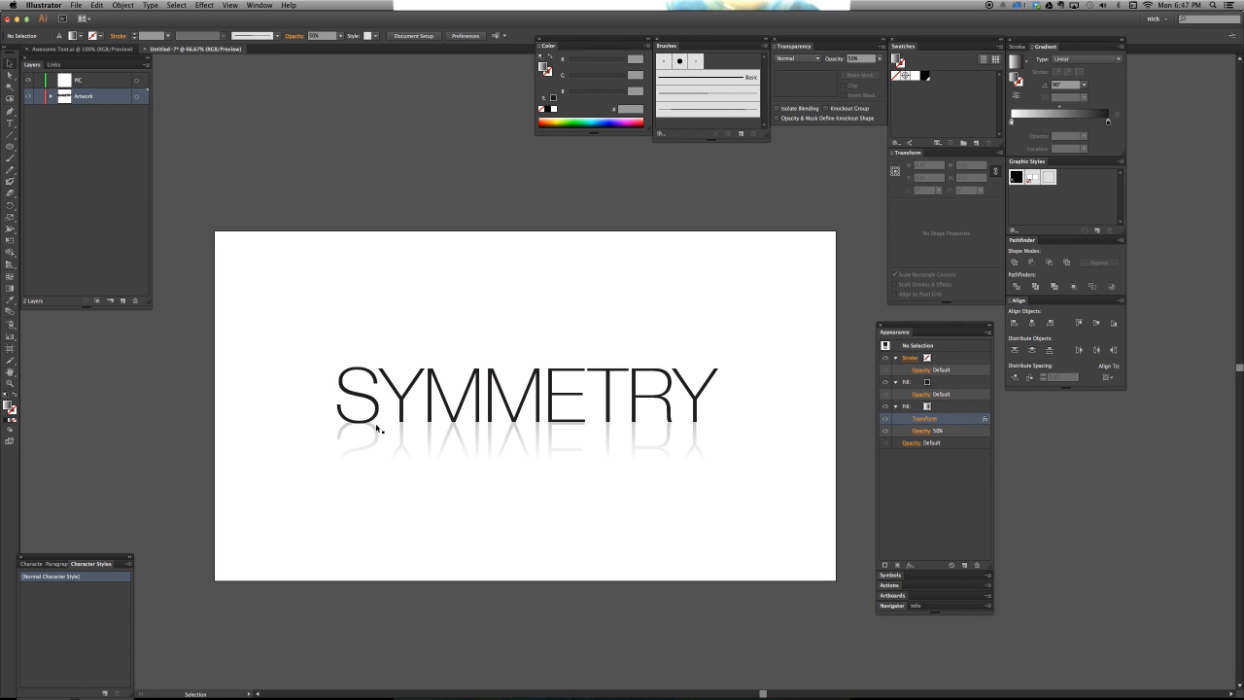
pyautogui.click(419, 425)
pyautogui.press('Delete')
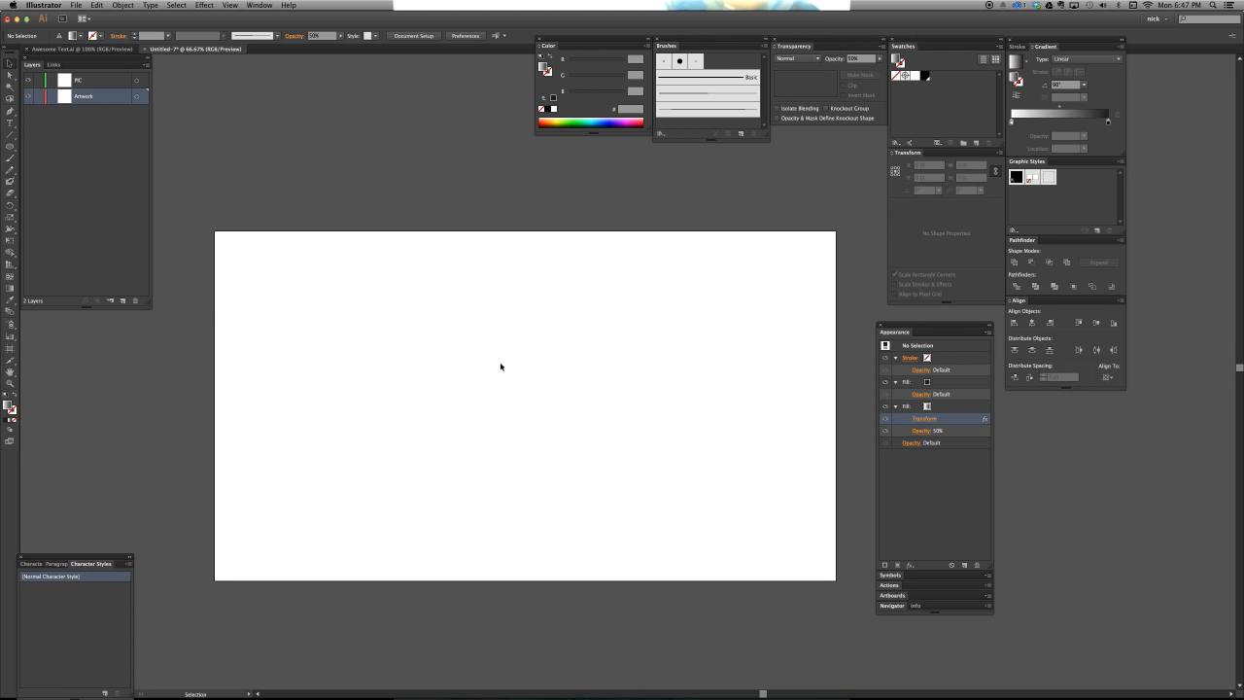
# Switch to a plain black fill without stroke and draw a straight vertical Pen path about 605 pt tall near the artboard's center
pyautogui.press('super+=')
pyautogui.moveTo(417, 398); pyautogui.dragTo(519, 365)
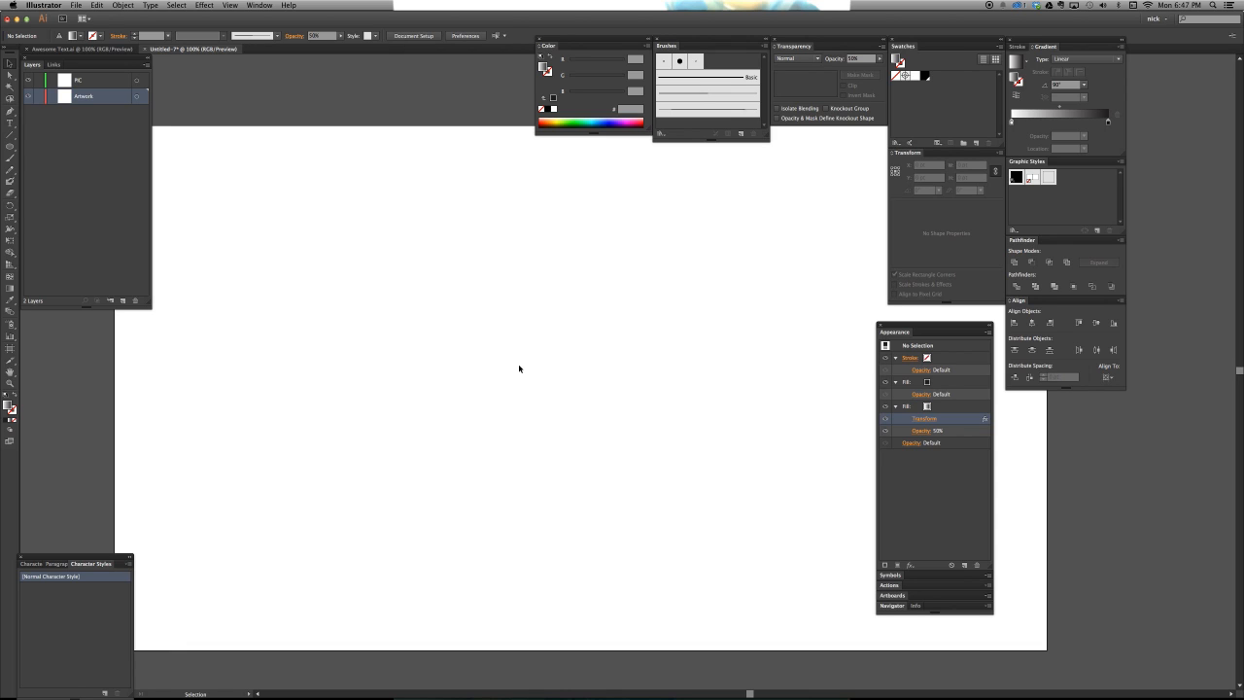
pyautogui.click(519, 368)
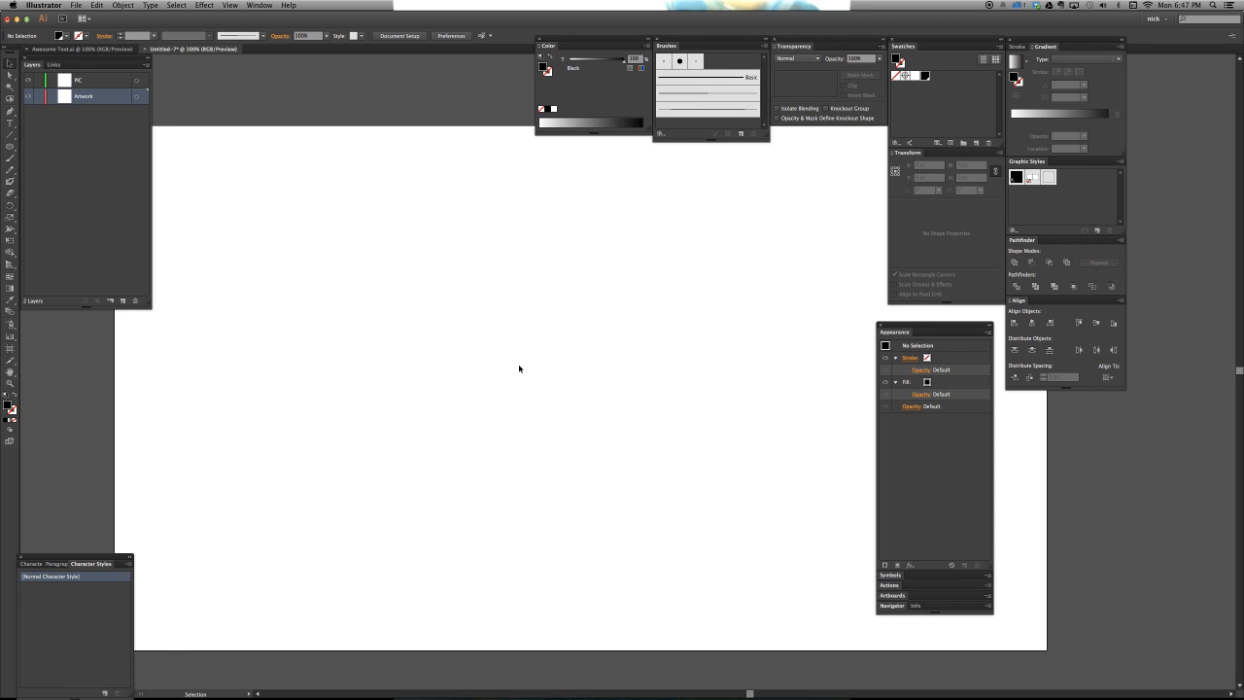
pyautogui.press('p')
pyautogui.click(575, 234)
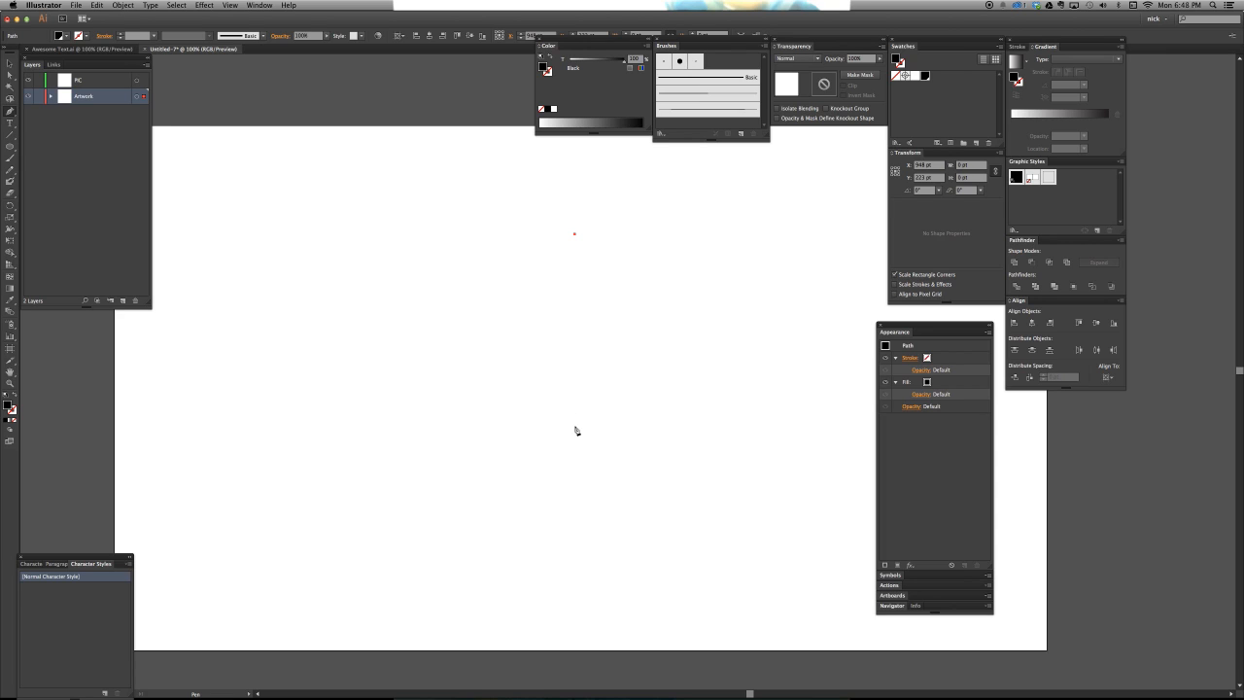
pyautogui.click(573, 529)
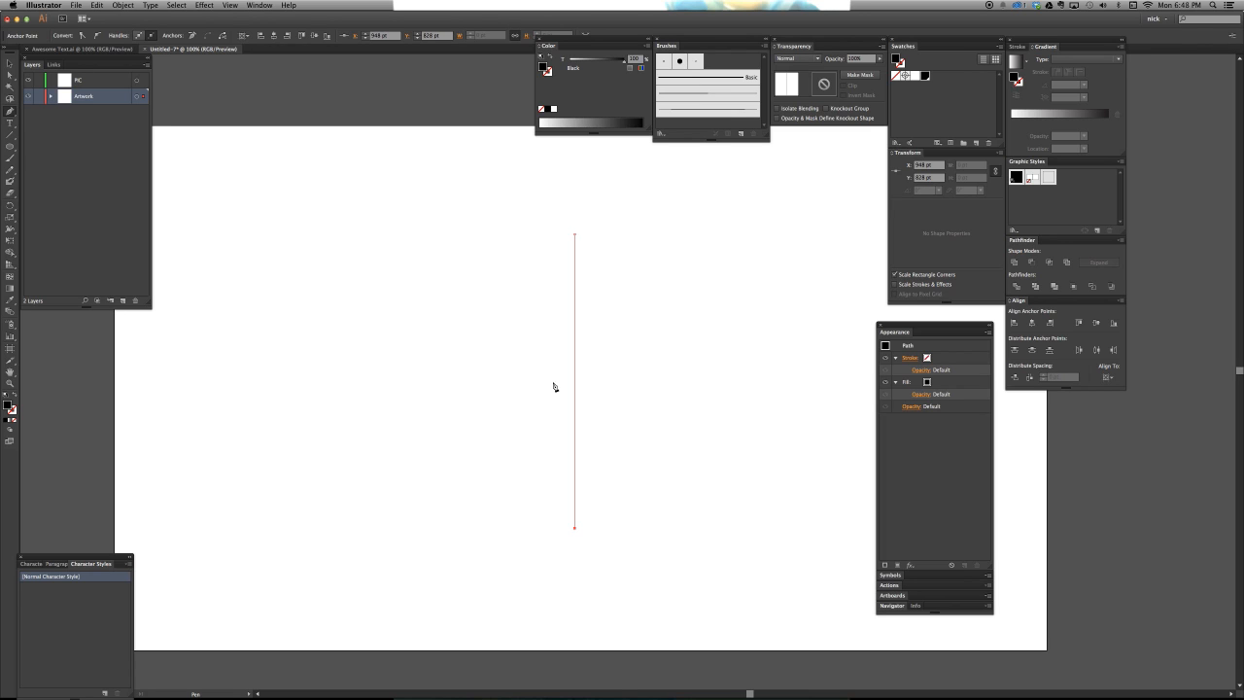
# Continue the path from its lower end into a curvy left half of a shield with an angled upper corner, and close it
pyautogui.click(576, 530)
pyautogui.click(522, 471)
pyautogui.moveTo(435, 404); pyautogui.dragTo(437, 332)
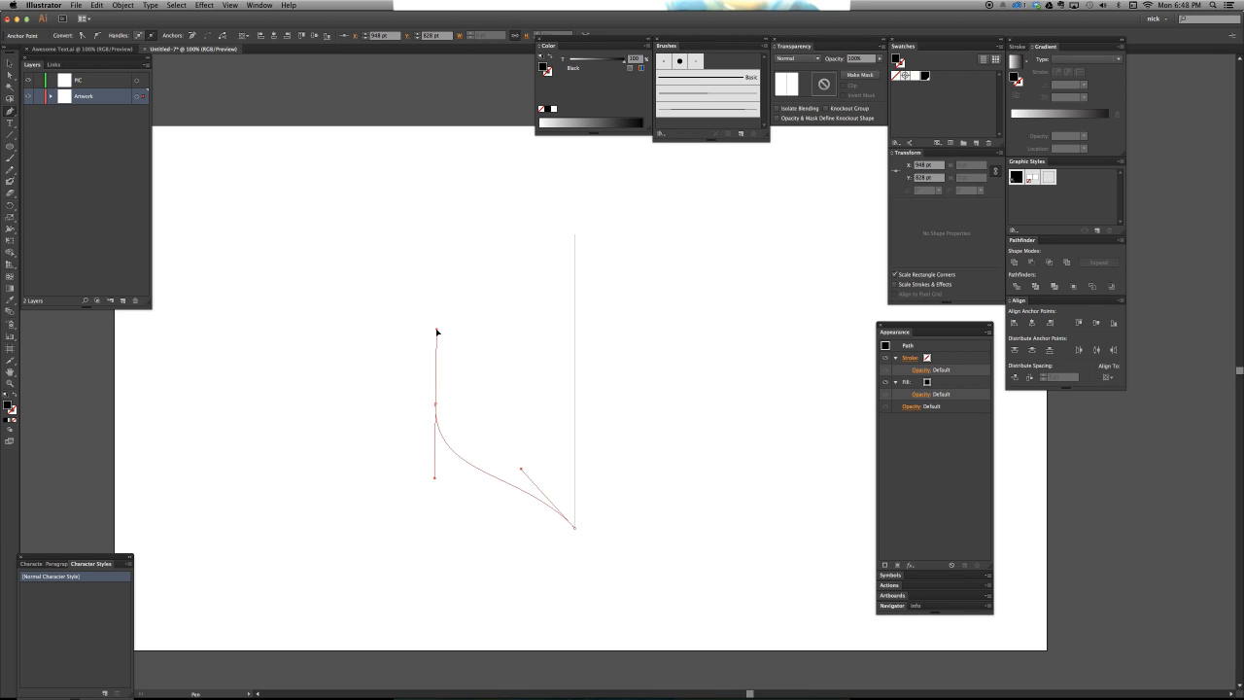
pyautogui.moveTo(437, 332); pyautogui.dragTo(436, 362)
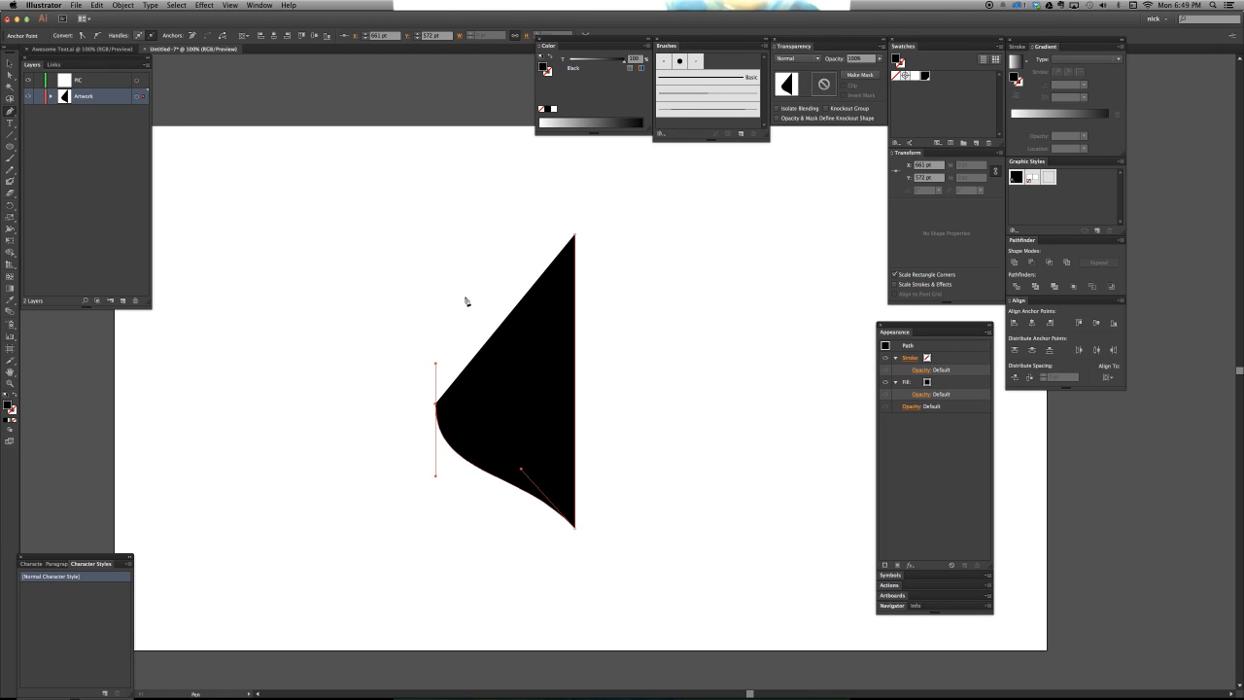
pyautogui.moveTo(465, 300); pyautogui.dragTo(466, 262)
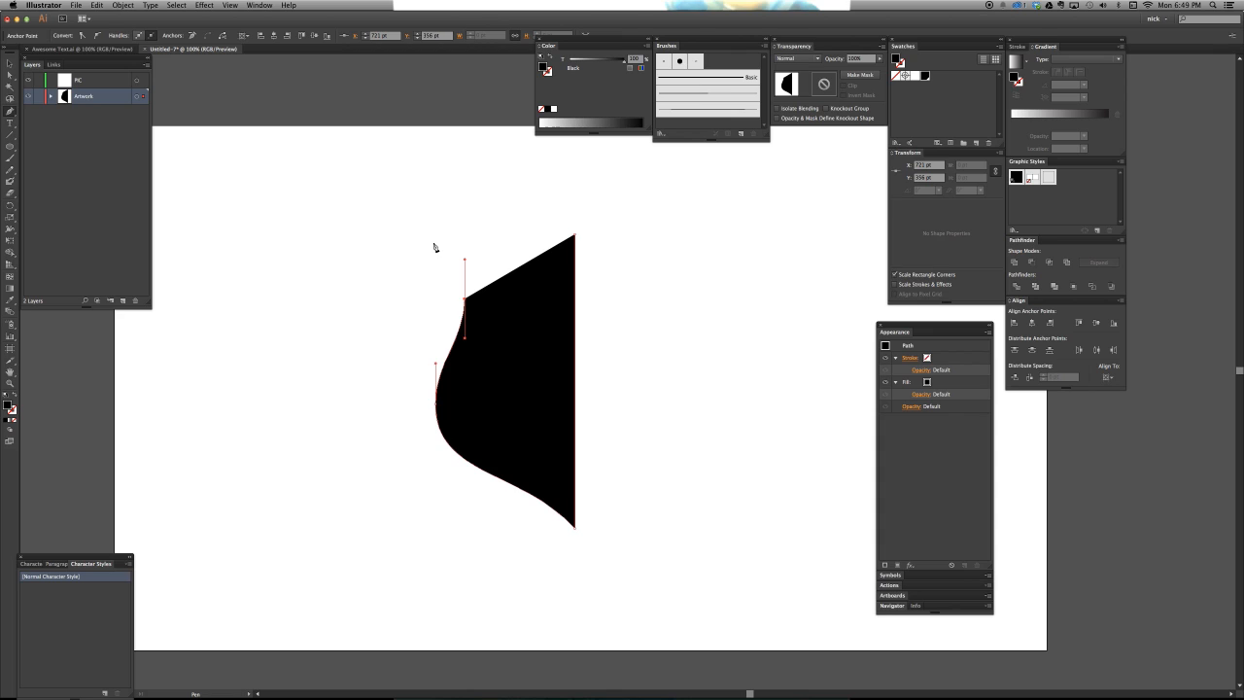
pyautogui.click(433, 245)
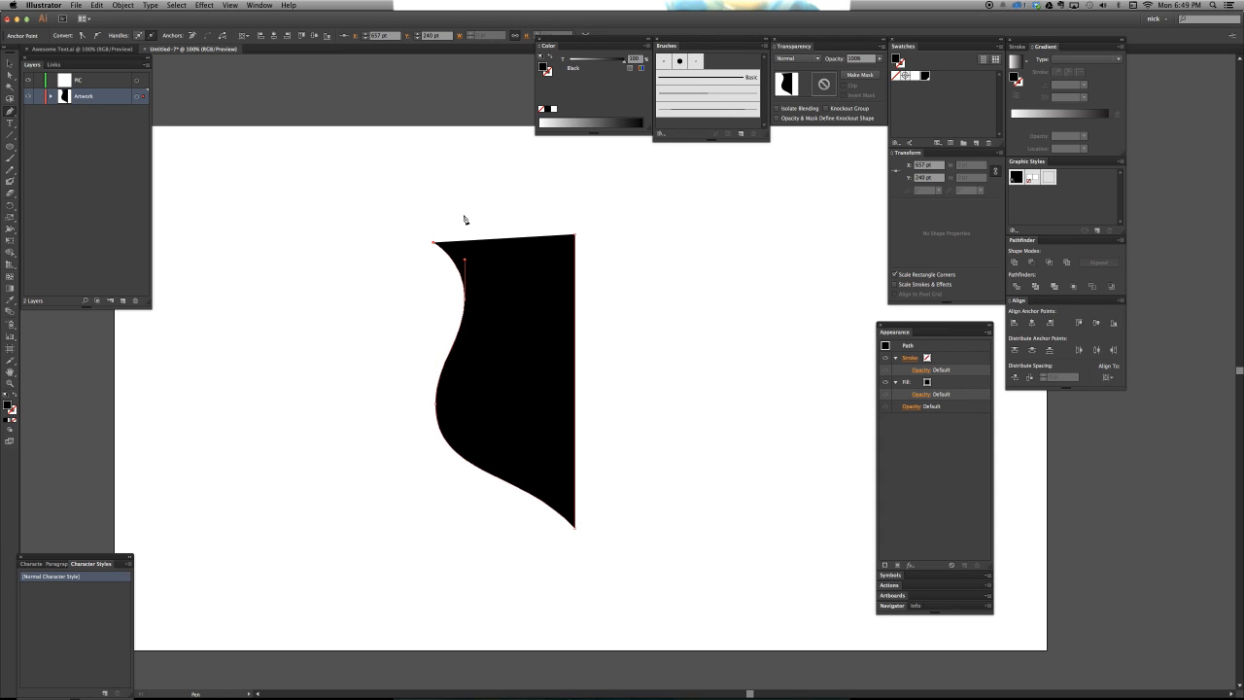
pyautogui.click(463, 214)
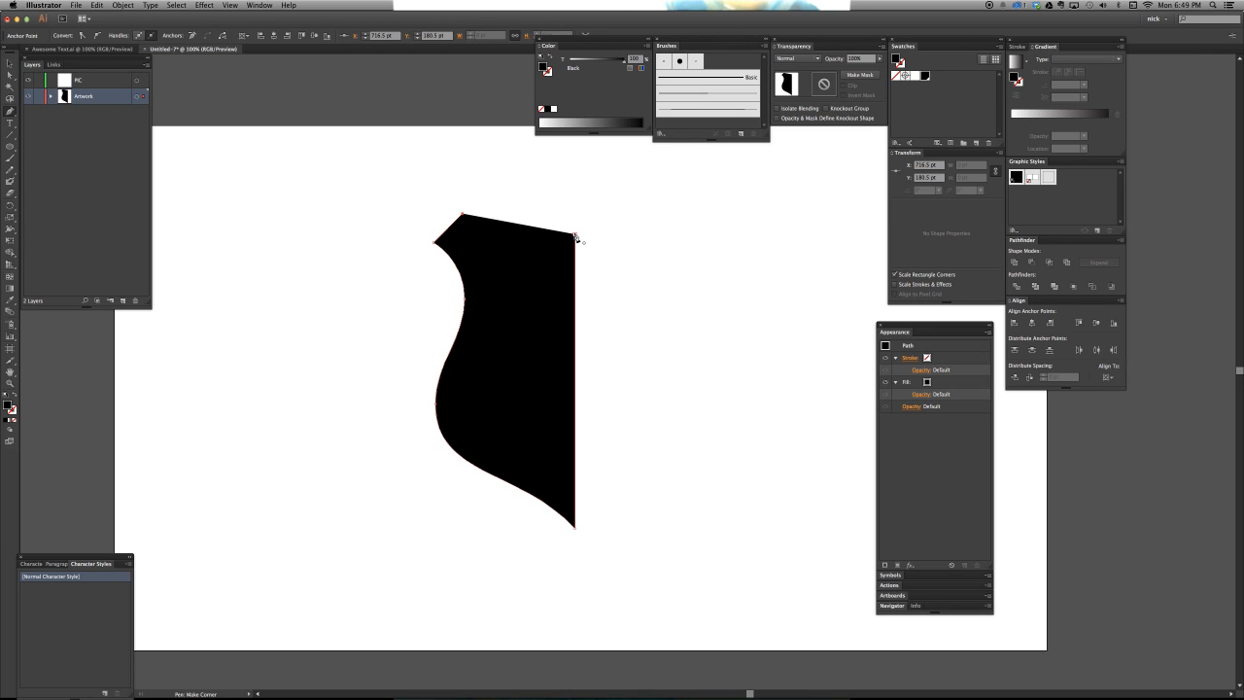
pyautogui.moveTo(575, 236); pyautogui.dragTo(642, 222)
pyautogui.keyDown('super'); pyautogui.click(622, 224); pyautogui.keyUp('super')
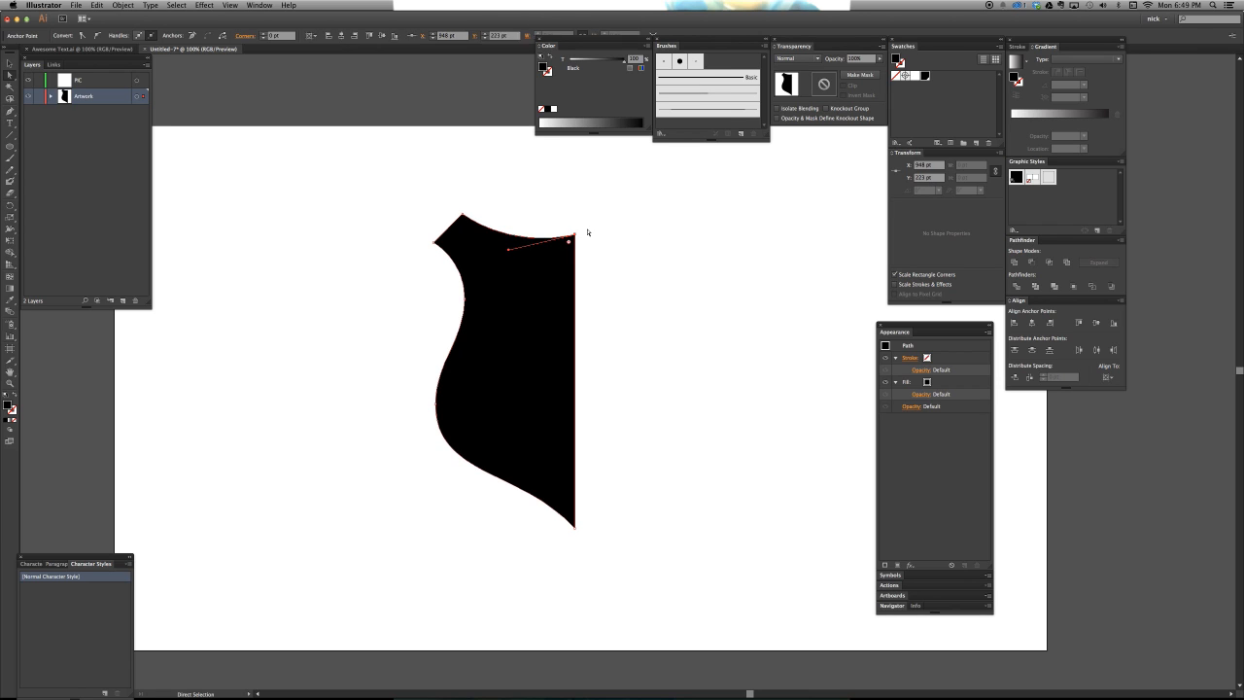
# Raise the half shield's top center anchor to Y 161 pt and reshape the curve of the top edge
pyautogui.moveTo(575, 236); pyautogui.dragTo(574, 205)
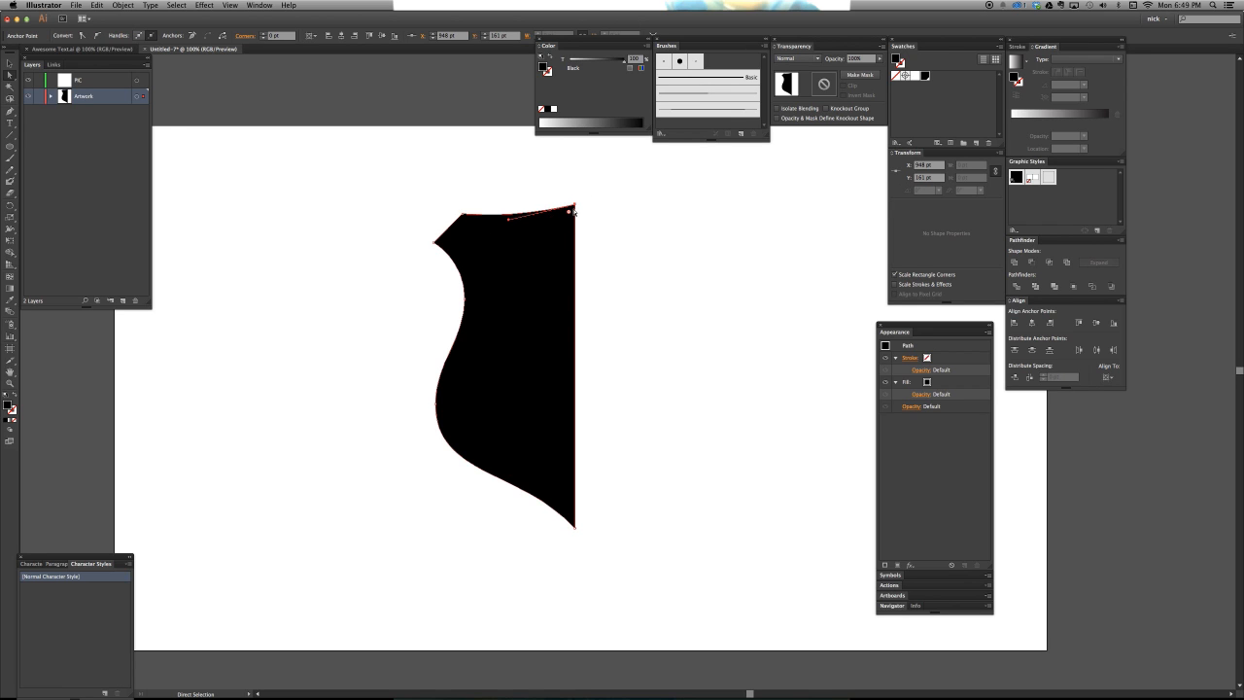
pyautogui.moveTo(448, 206); pyautogui.dragTo(471, 223)
pyautogui.moveTo(509, 219); pyautogui.dragTo(514, 227)
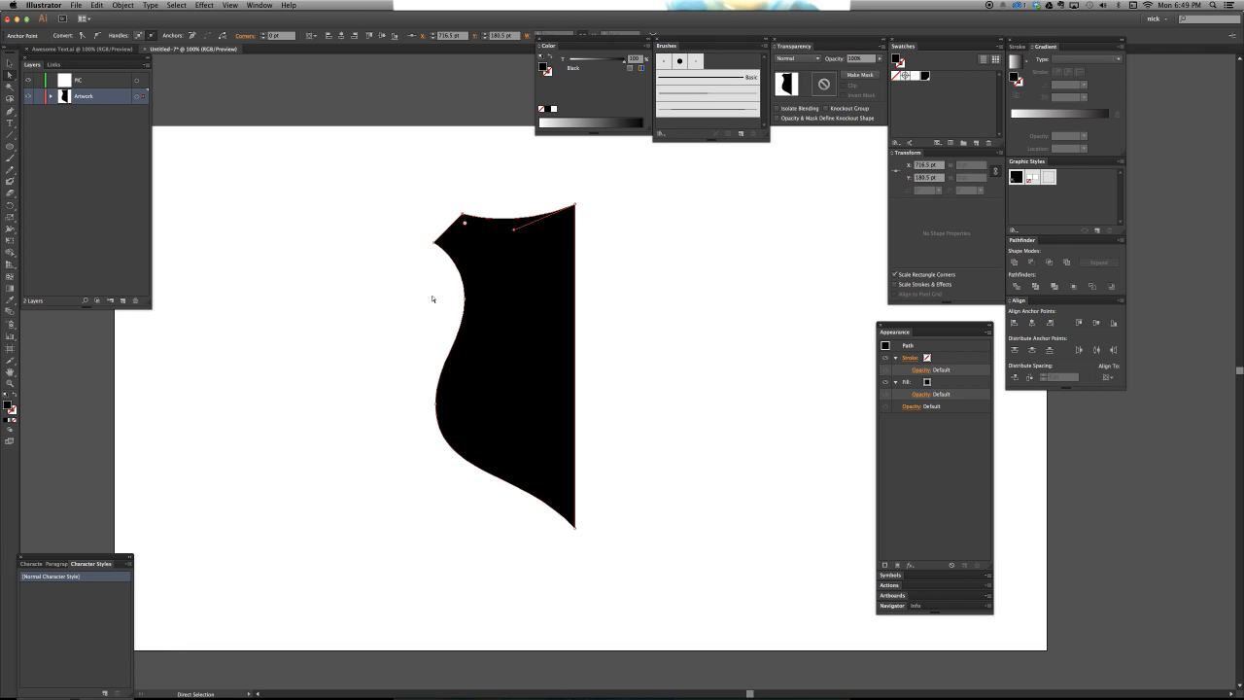
pyautogui.click(432, 468)
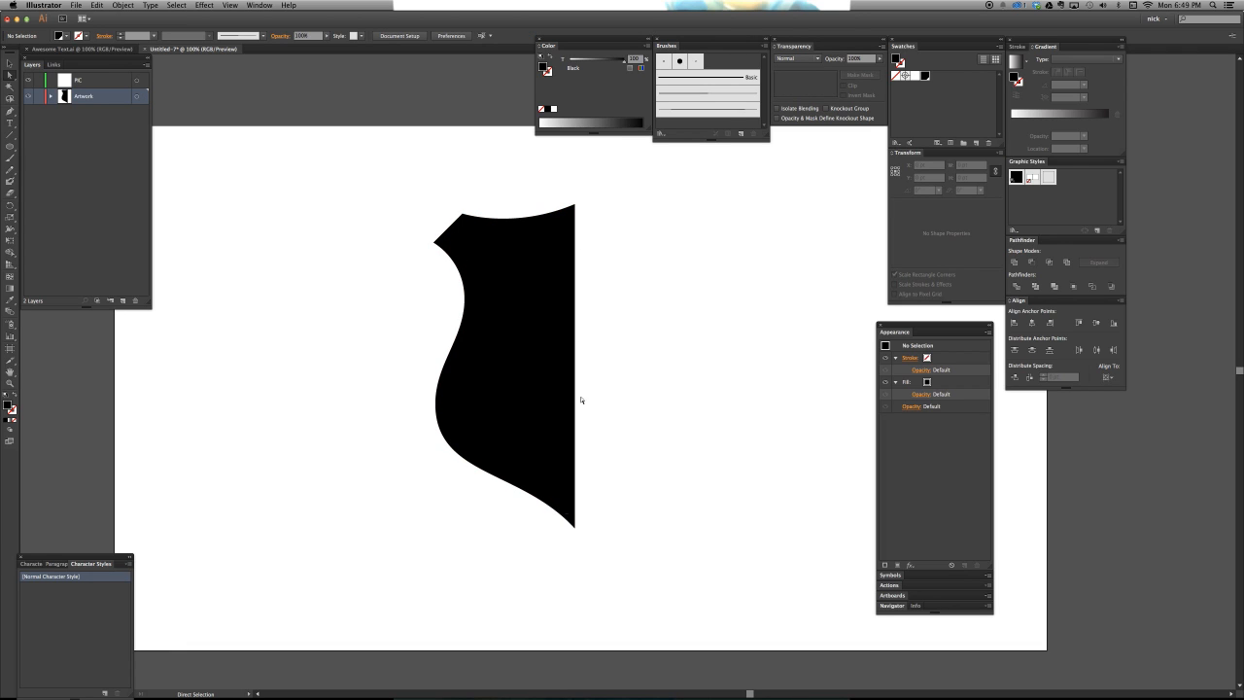
# Duplicate the black half shield and place the copy just beside the original's straight edge, leaving a narrow gap
pyautogui.click(545, 275)
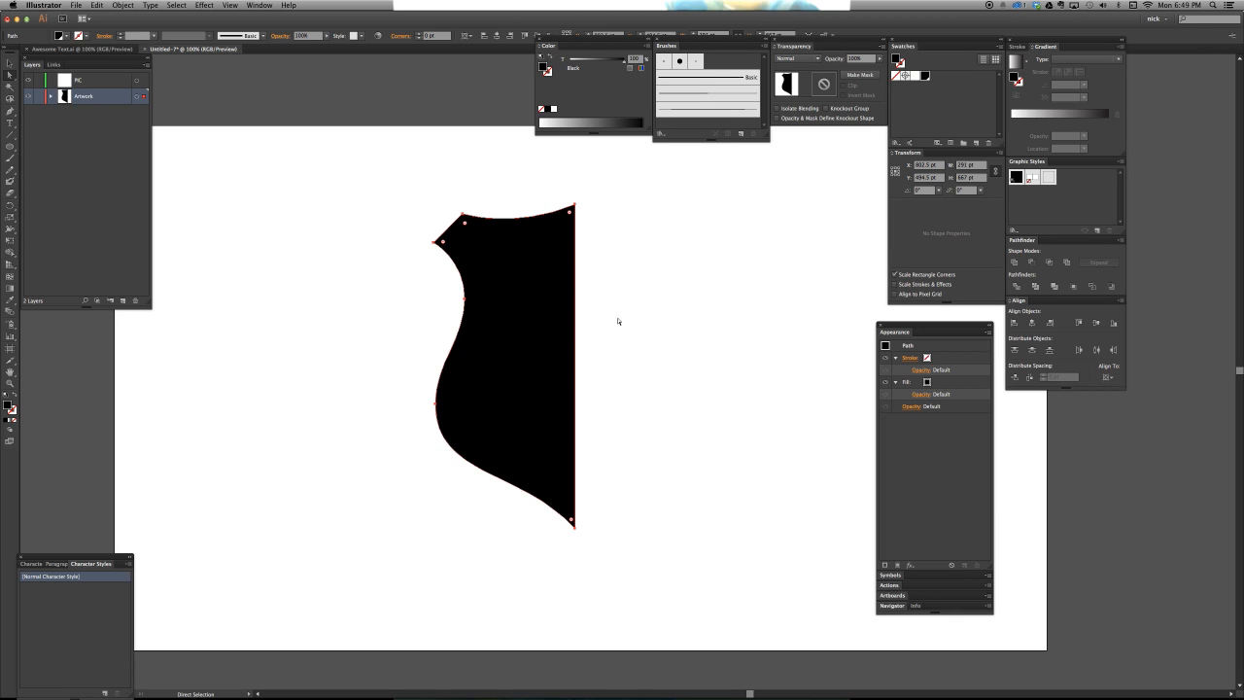
pyautogui.click(574, 539)
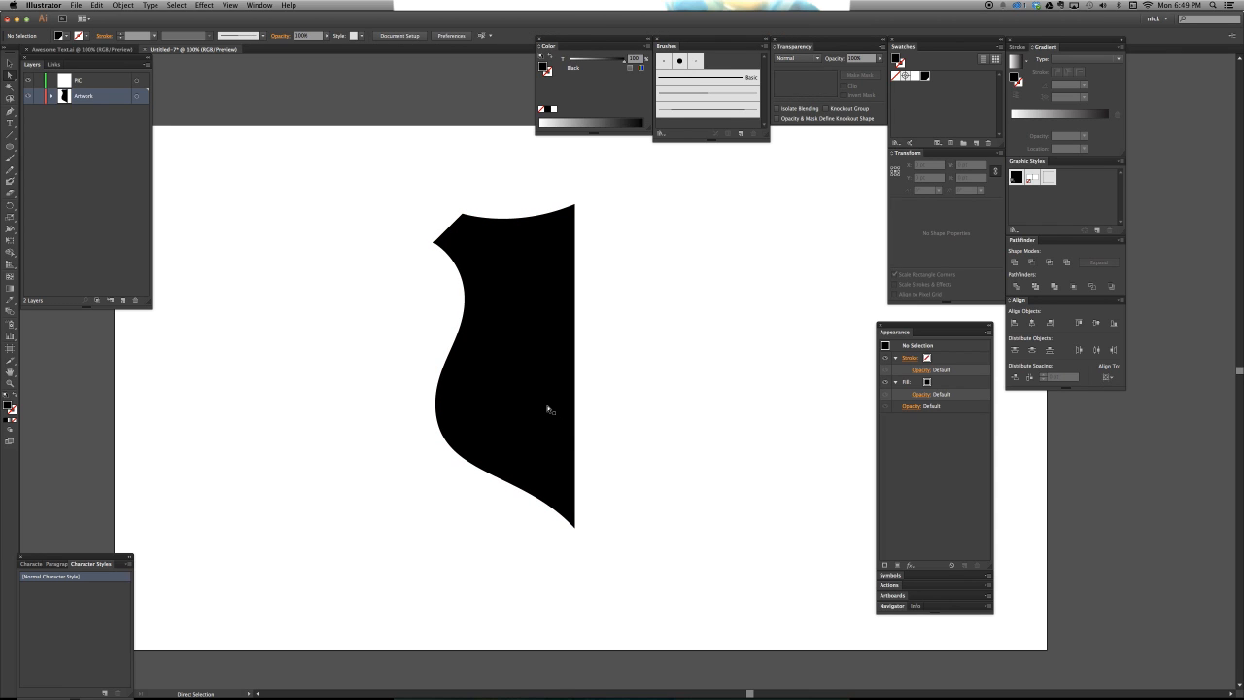
pyautogui.click(545, 354)
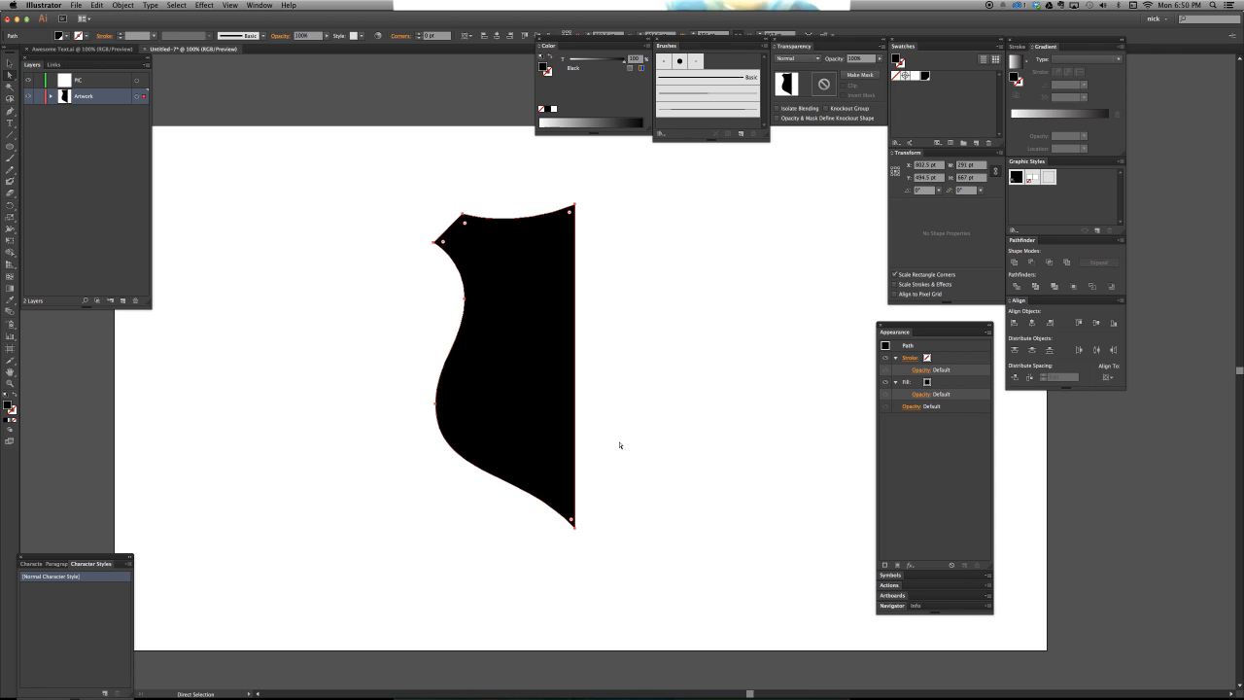
pyautogui.press('v')
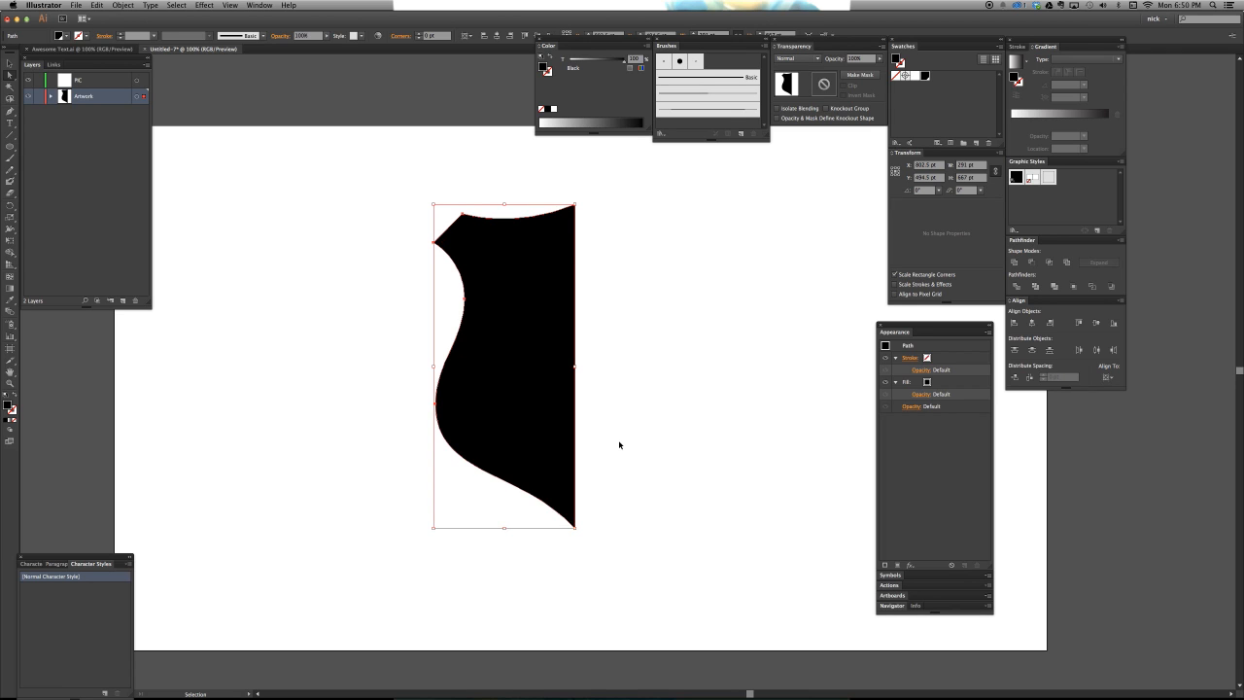
pyautogui.press('a')
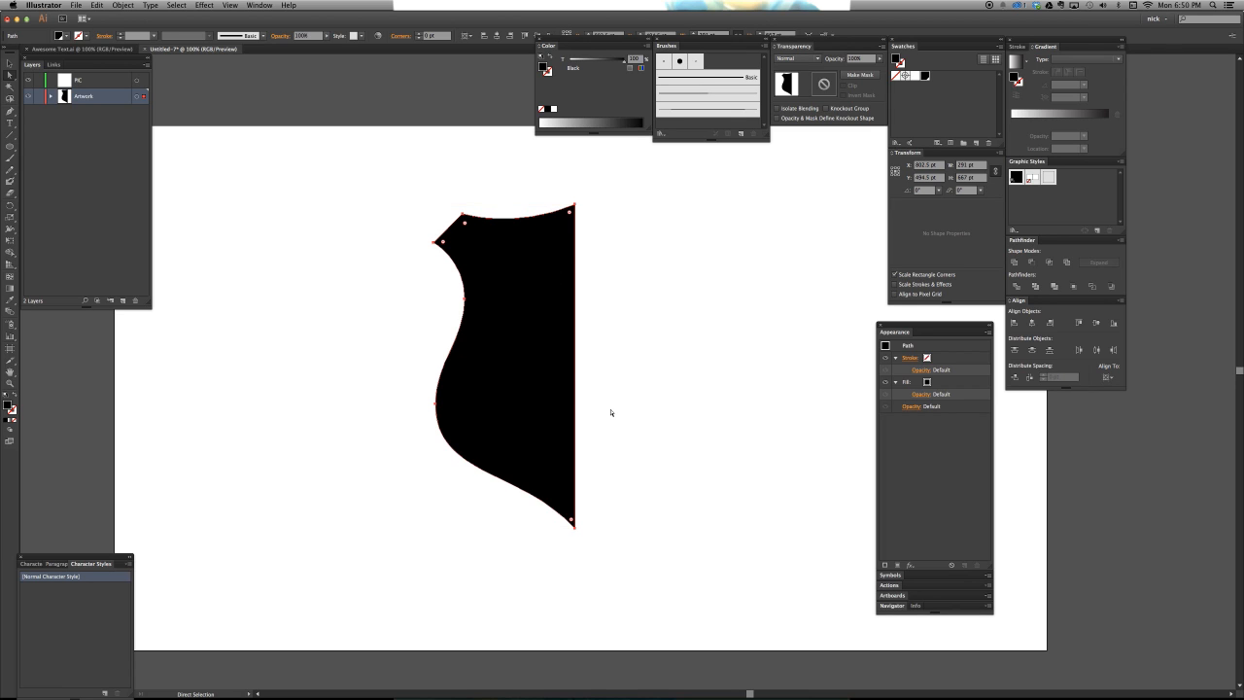
pyautogui.click(611, 412)
pyautogui.press('super+v')
pyautogui.press('v')
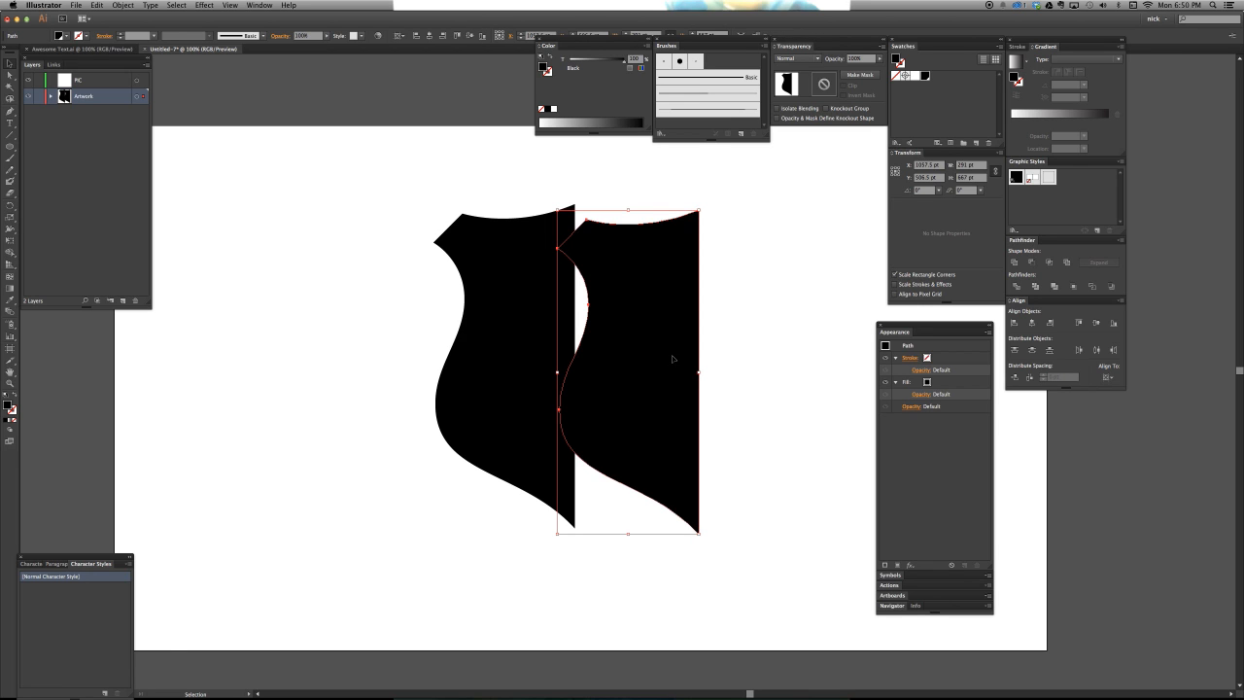
pyautogui.moveTo(670, 360); pyautogui.dragTo(603, 384)
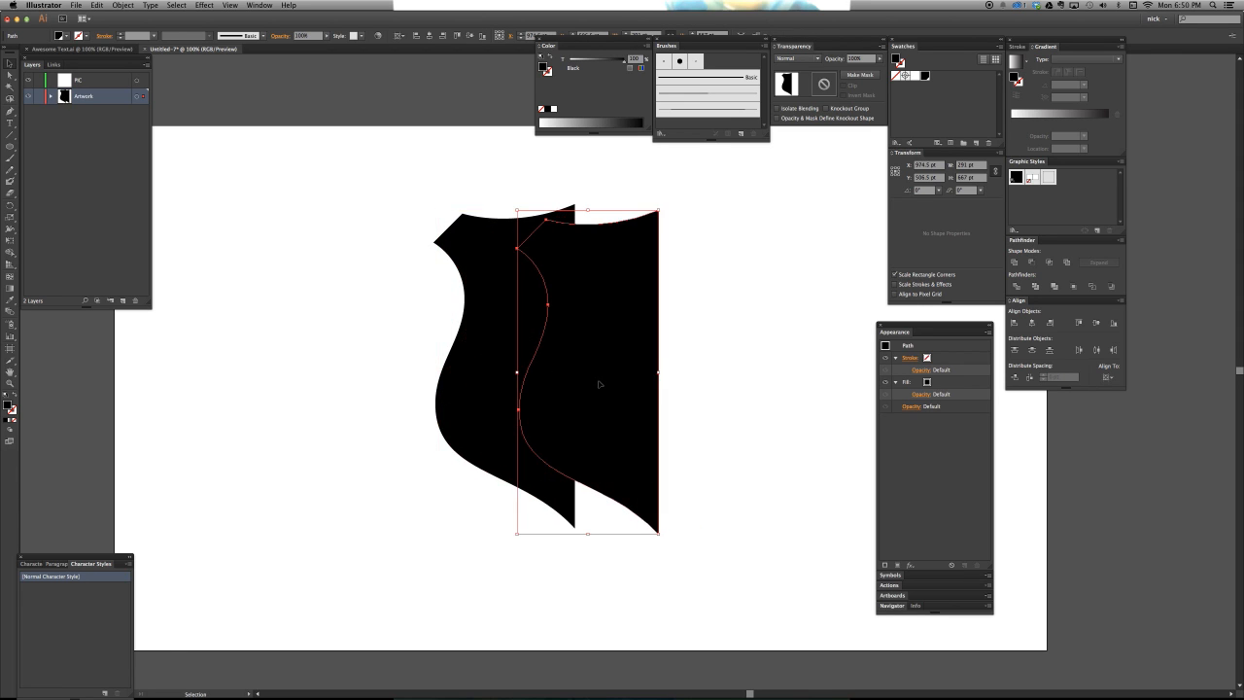
pyautogui.moveTo(552, 265); pyautogui.dragTo(611, 267)
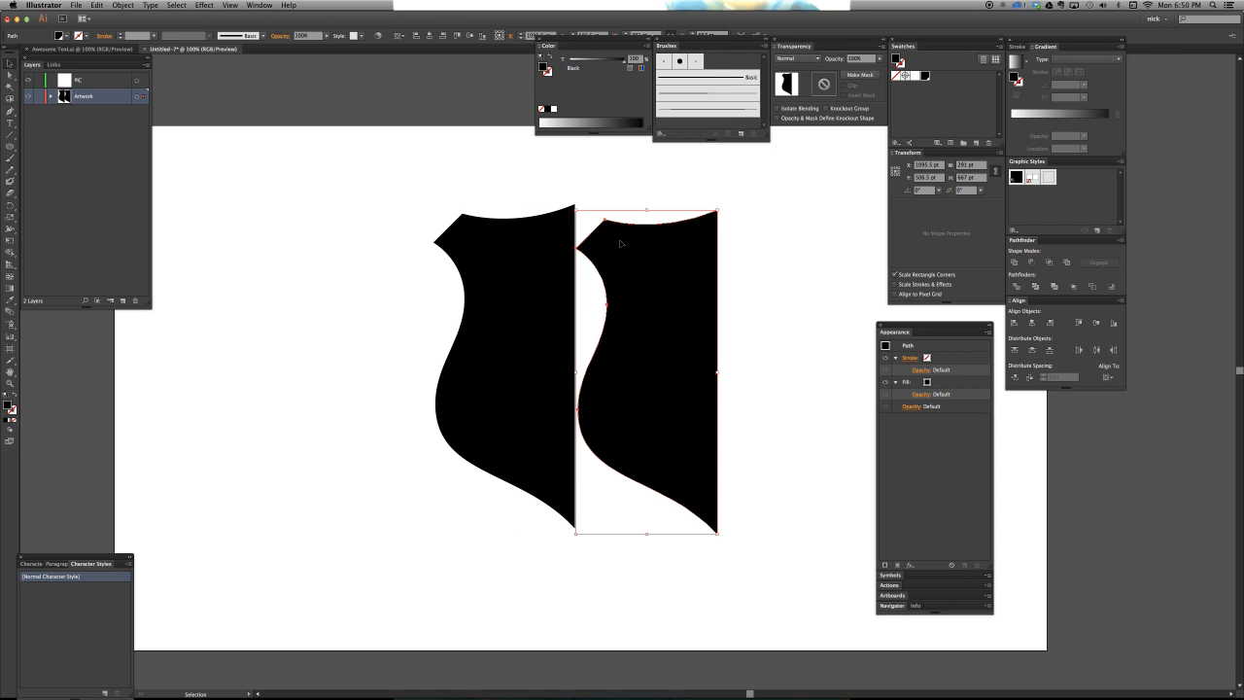
pyautogui.moveTo(667, 295); pyautogui.dragTo(672, 292)
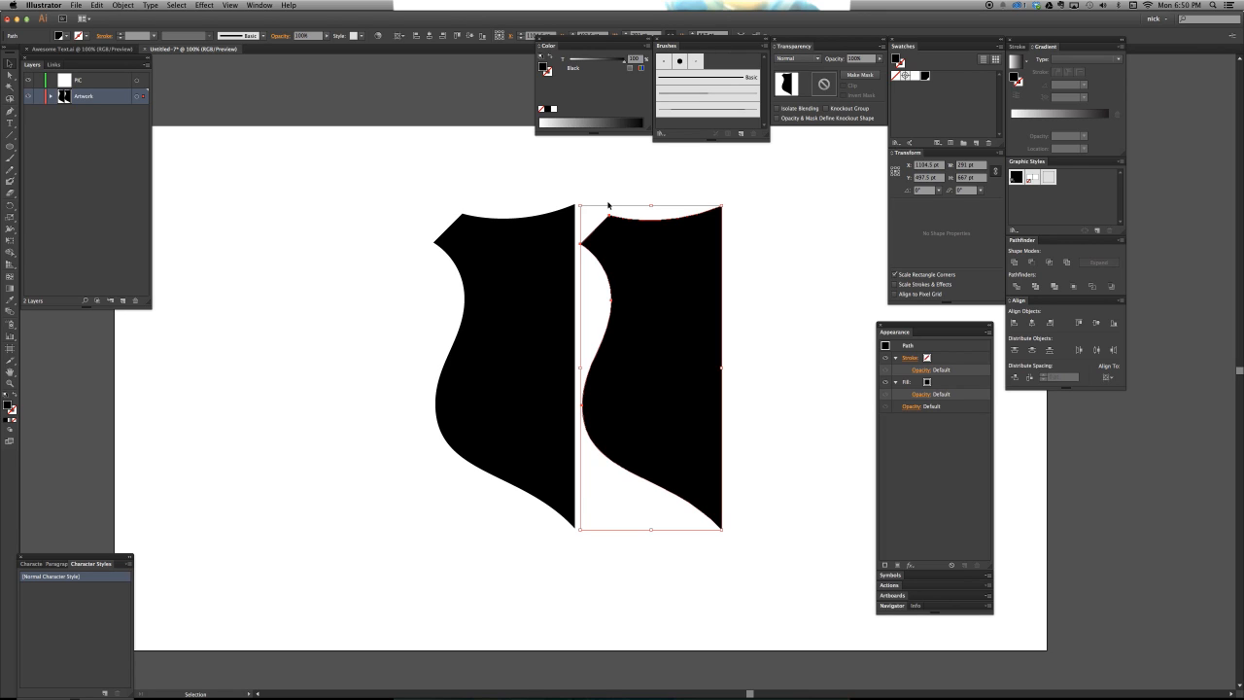
# Align the top edges of the two half shields, using the original half as the key object
pyautogui.moveTo(623, 185); pyautogui.dragTo(550, 245)
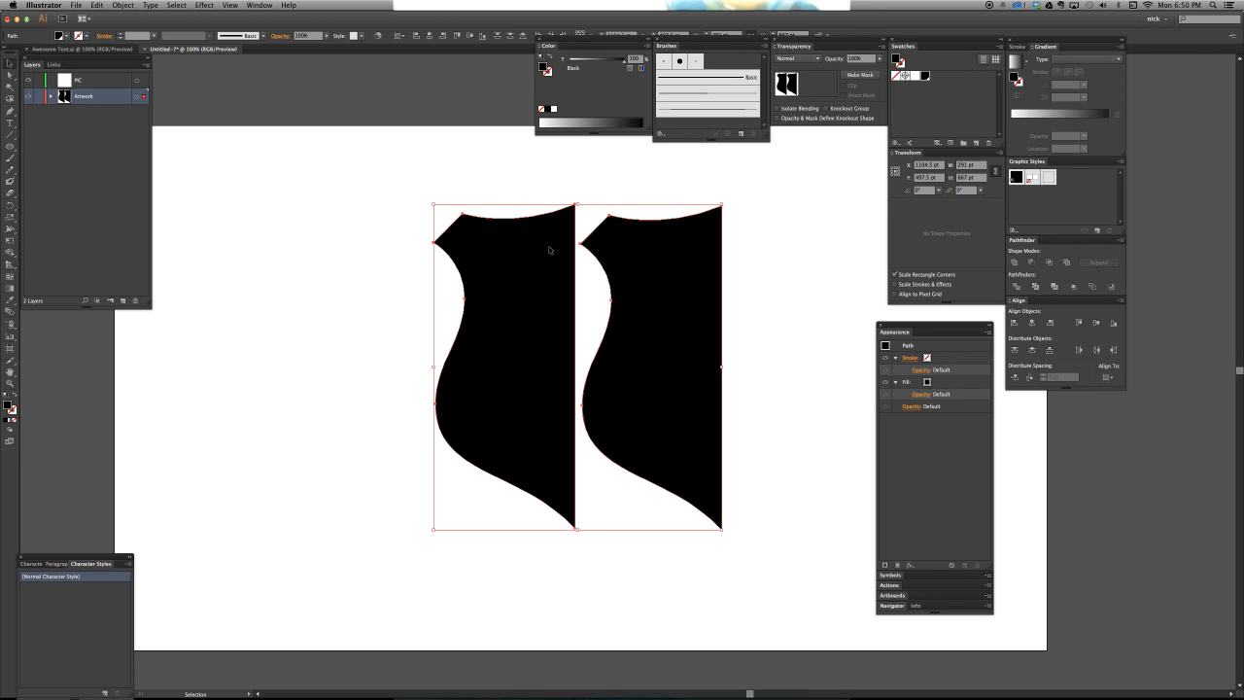
pyautogui.moveTo(638, 173); pyautogui.dragTo(547, 292)
pyautogui.click(566, 230)
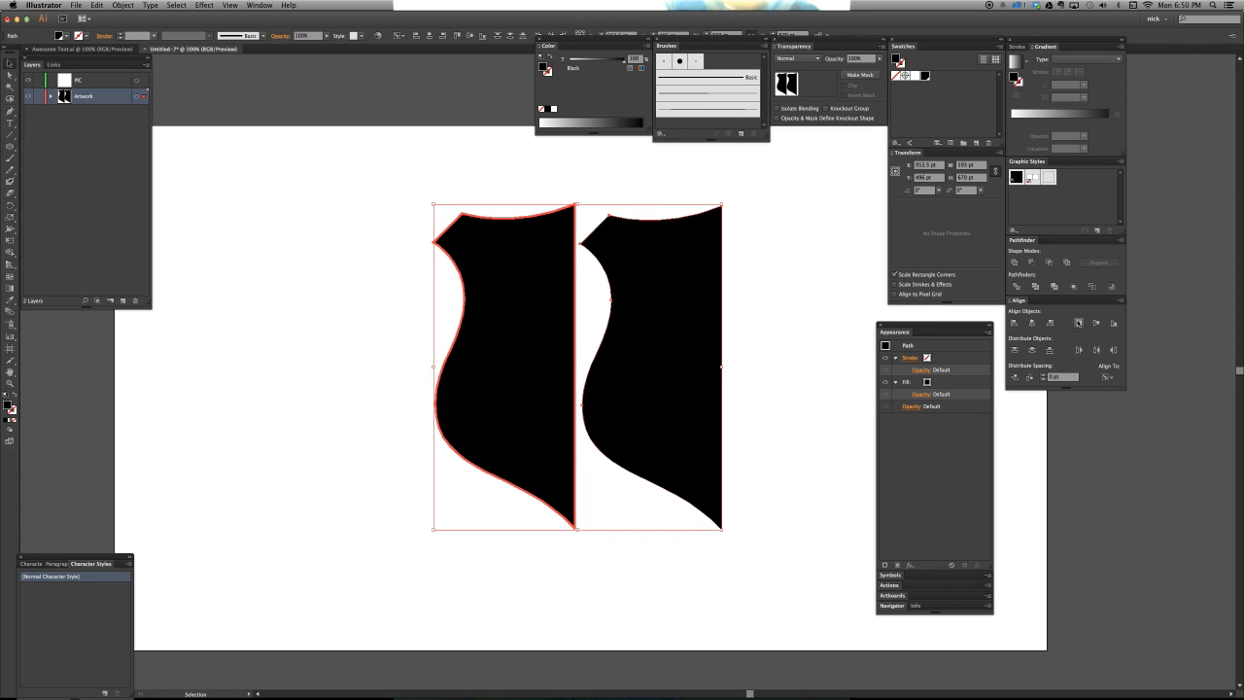
pyautogui.click(1079, 321)
pyautogui.click(669, 257)
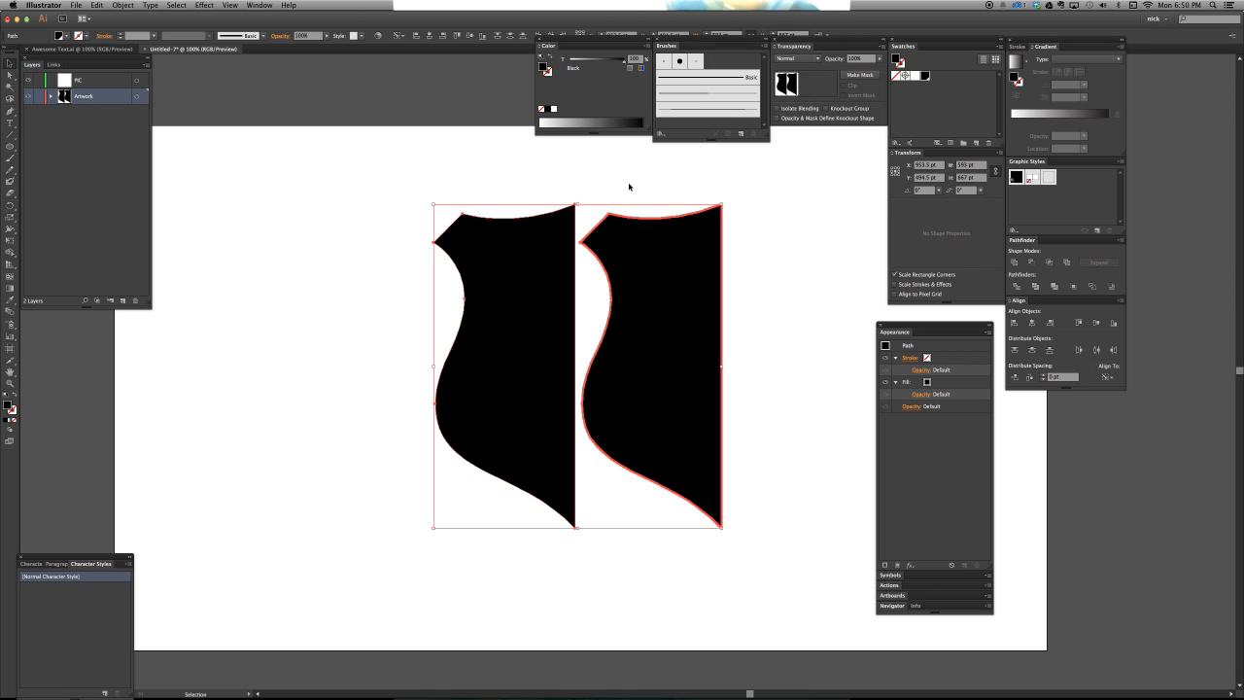
pyautogui.click(628, 182)
# Reflect the copied half shield across a vertical axis so that it mirrors the original
pyautogui.click(626, 256)
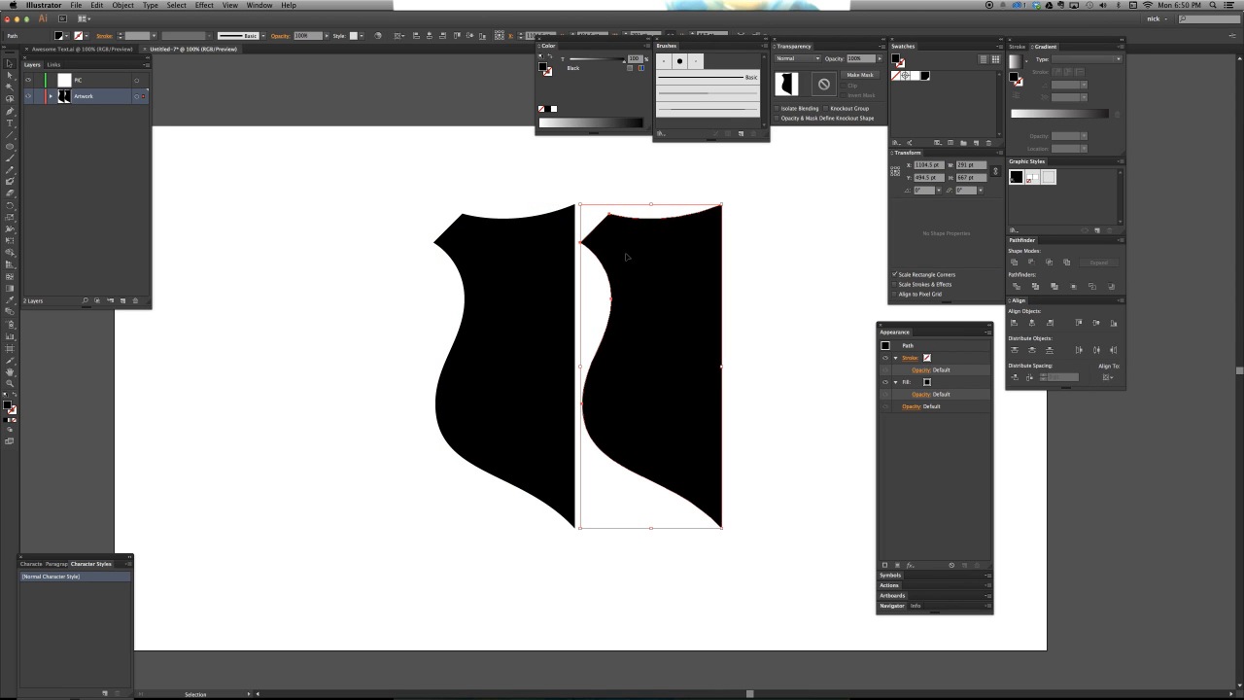
pyautogui.press('o')
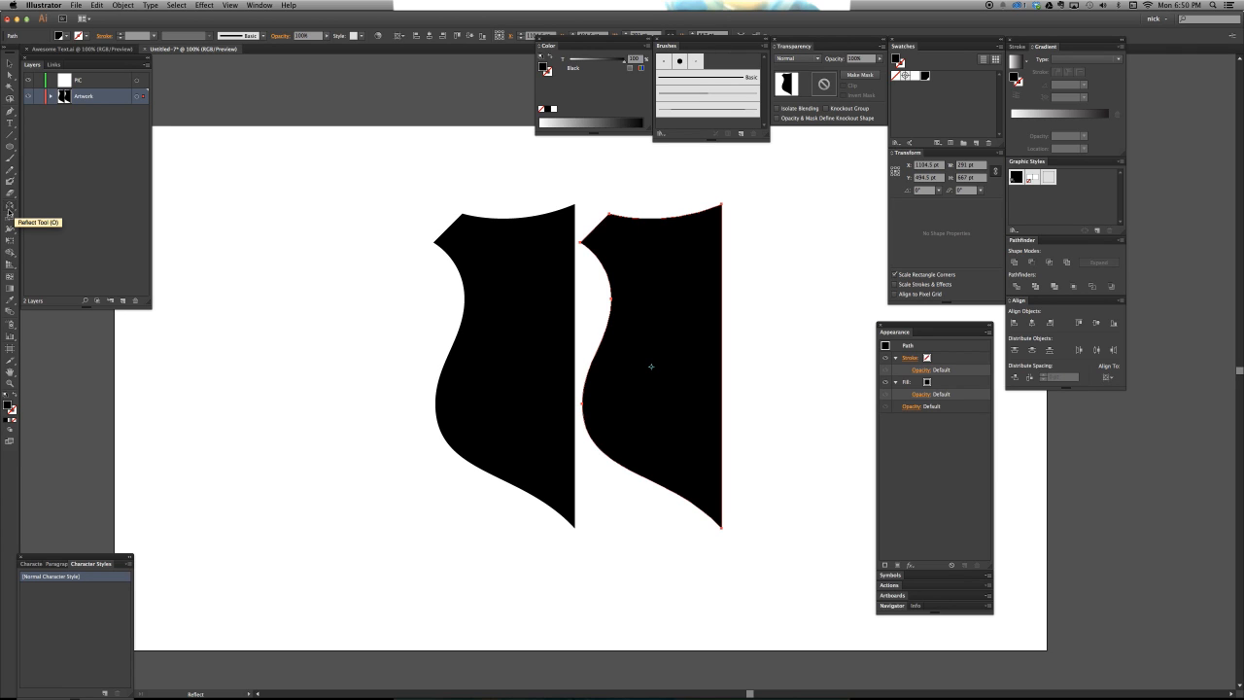
pyautogui.moveTo(636, 194); pyautogui.dragTo(665, 178)
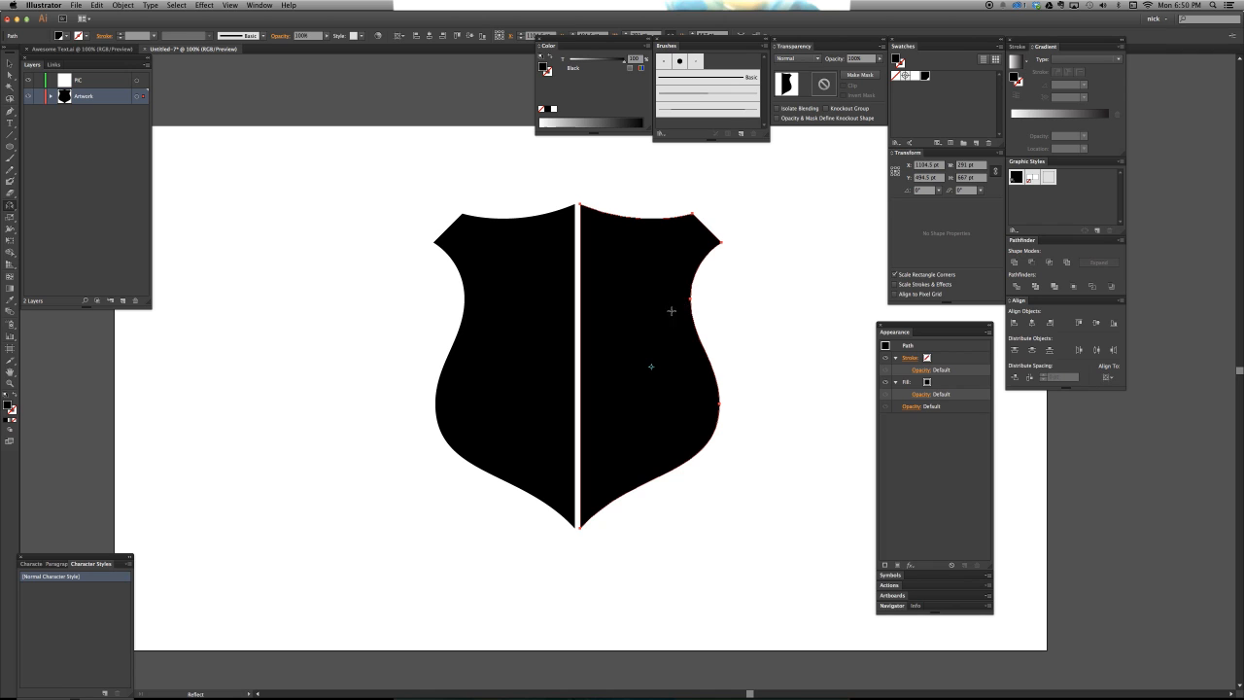
# Move the mirrored half horizontally until its straight edge meets the original's, forming a full shield, and deselect it
pyautogui.press('c')
pyautogui.press('v')
pyautogui.press('super+equal')
pyautogui.press('super+equal')
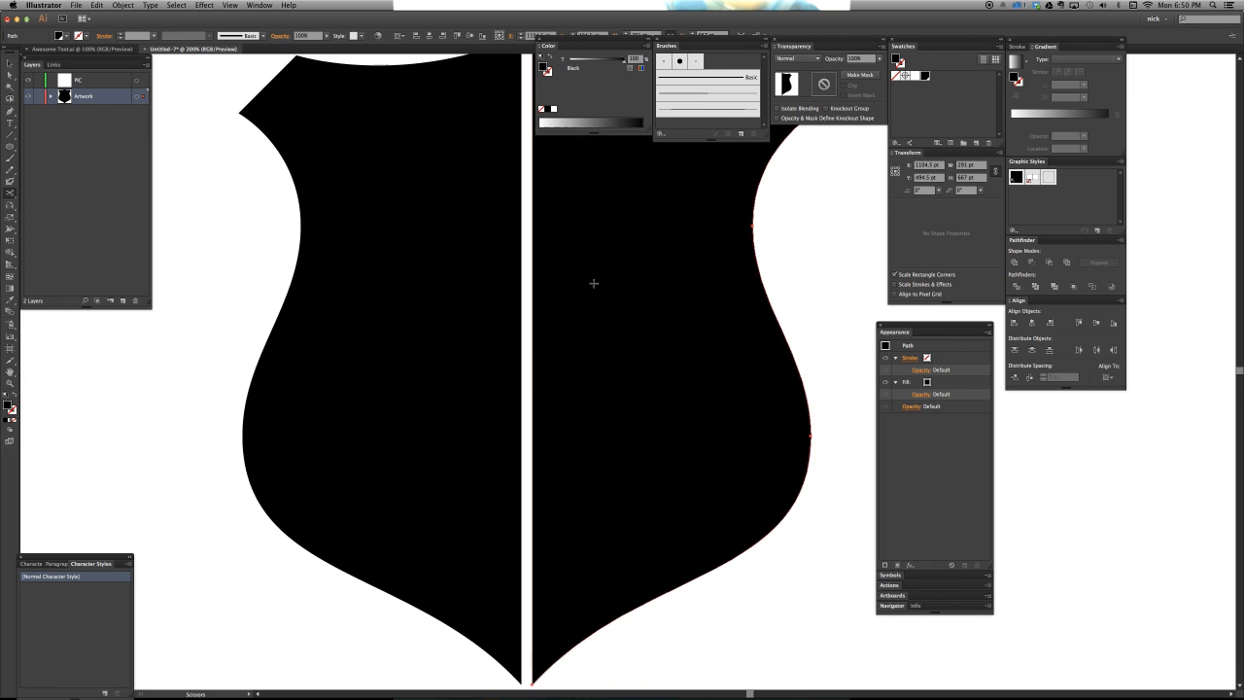
pyautogui.scroll(5, 583, 292)
pyautogui.moveTo(546, 278); pyautogui.dragTo(538, 283)
pyautogui.moveTo(552, 338); pyautogui.dragTo(685, 339)
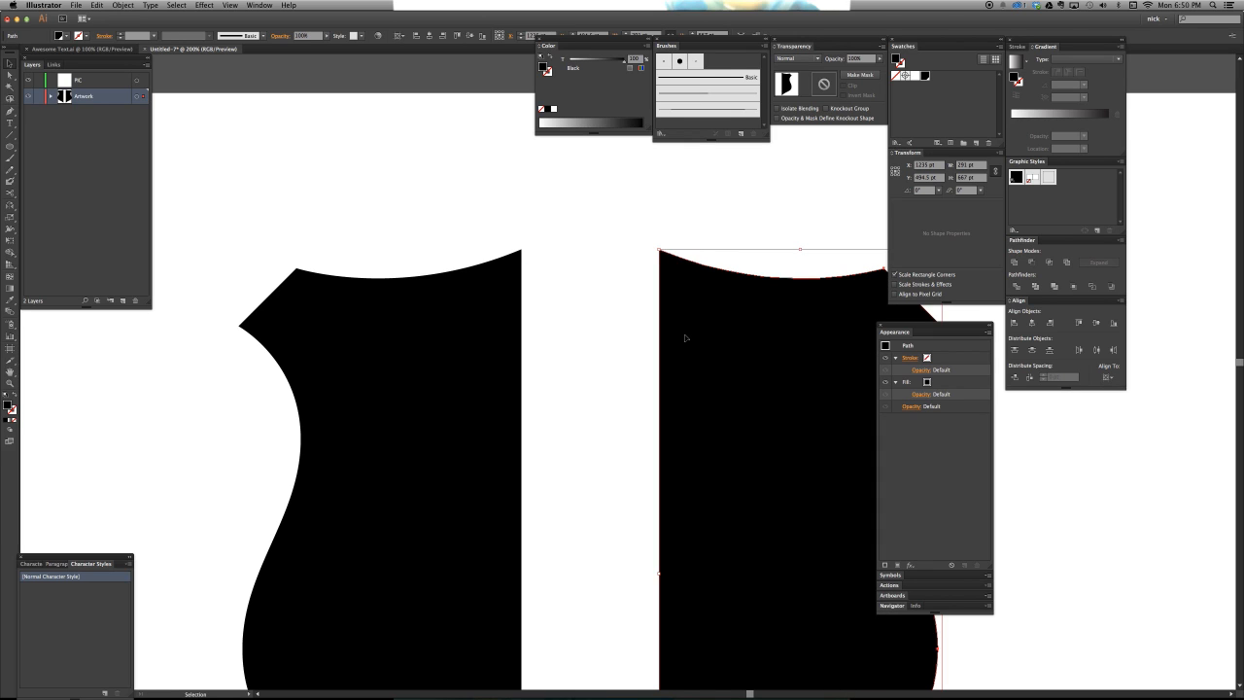
pyautogui.moveTo(681, 337); pyautogui.dragTo(544, 338)
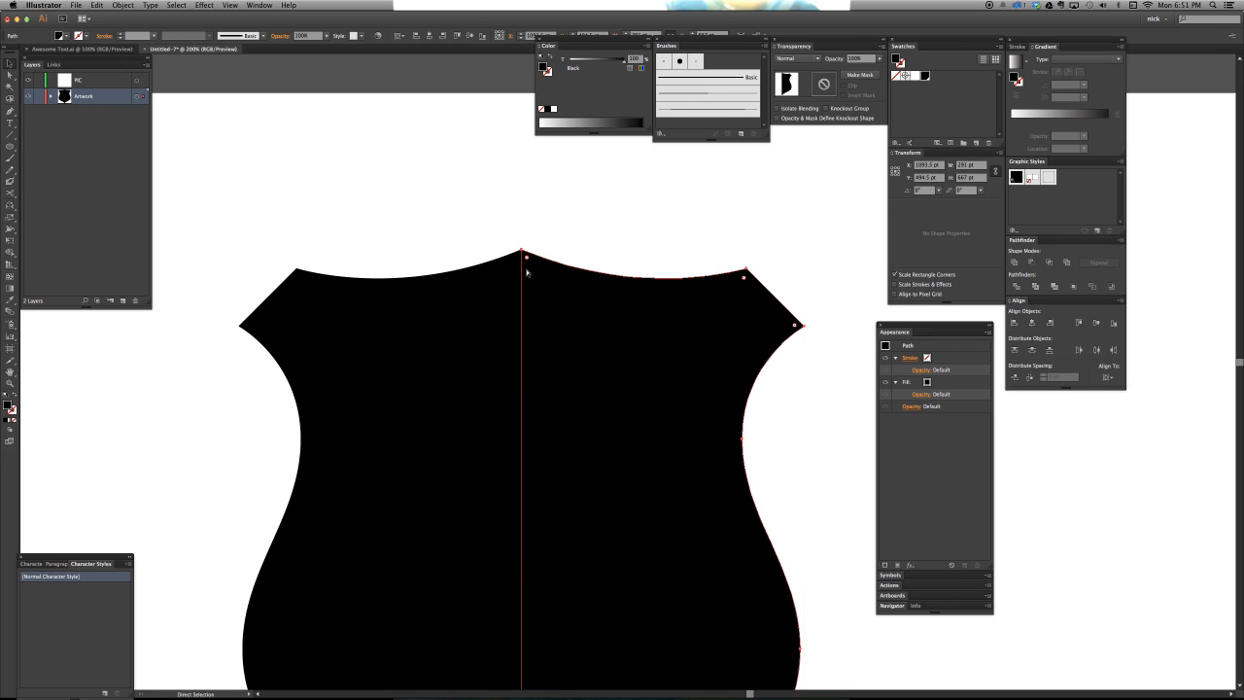
pyautogui.press('super+1')
pyautogui.press('super+shift+a')
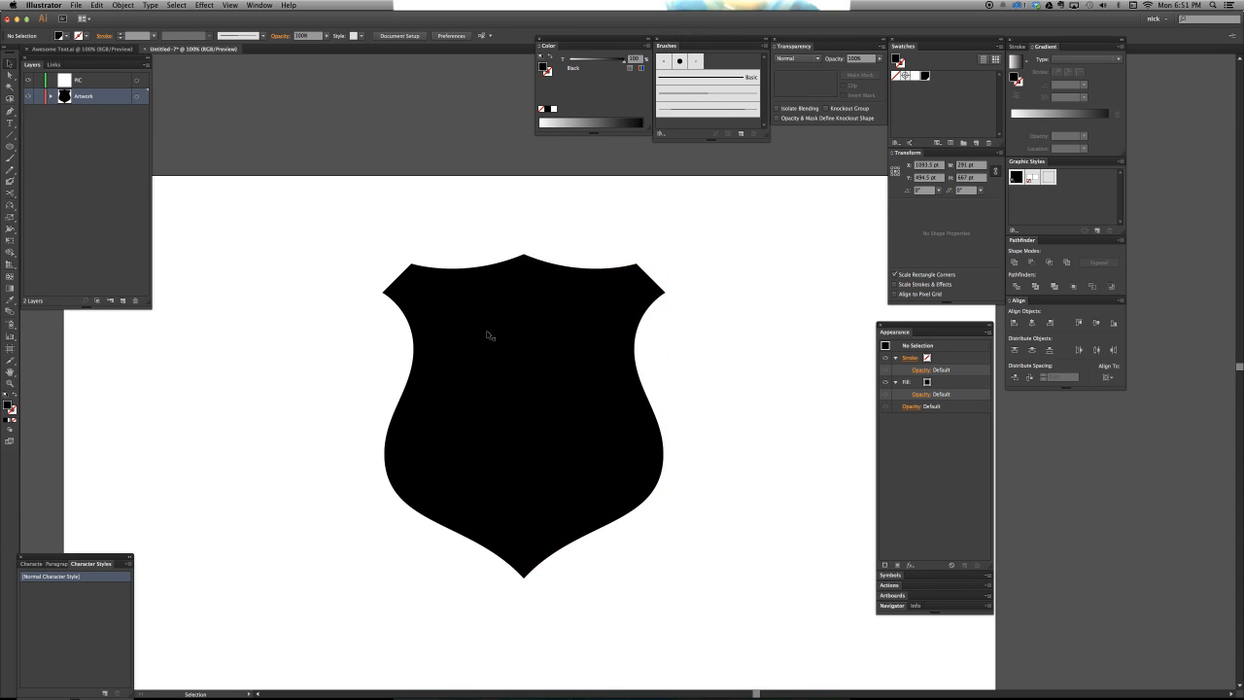
# Delete the mirrored half of the shield, keeping only the original half
pyautogui.moveTo(467, 244); pyautogui.dragTo(581, 303)
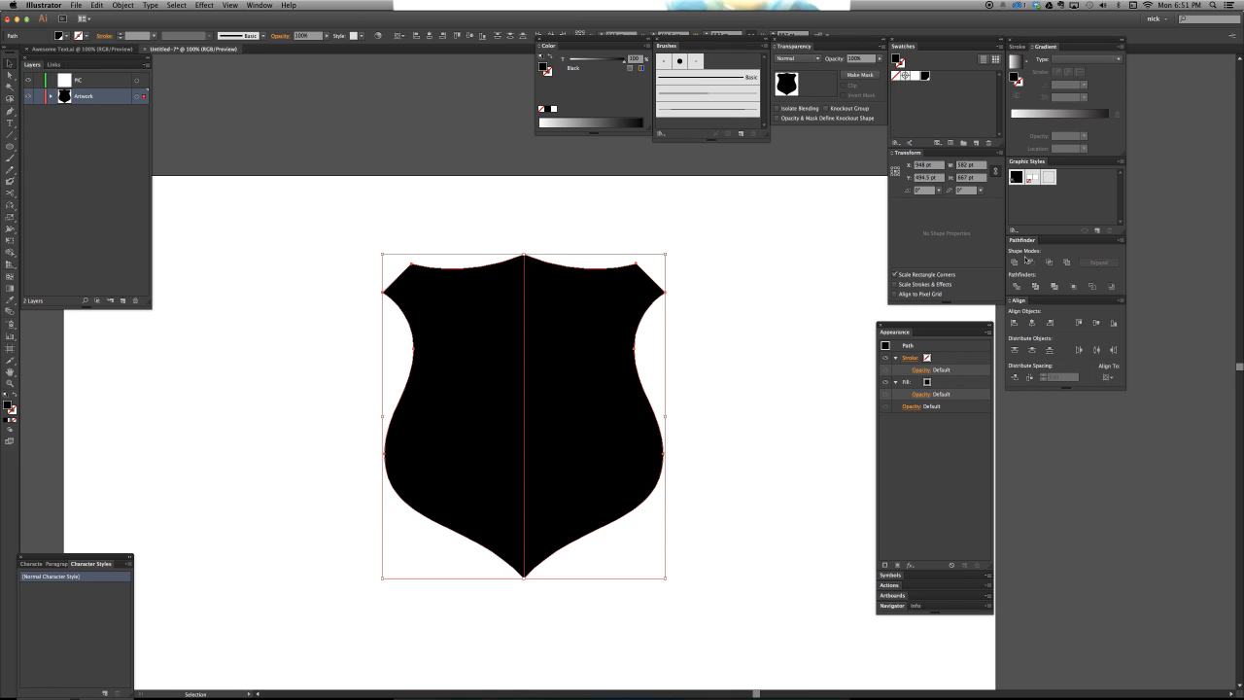
pyautogui.click(541, 225)
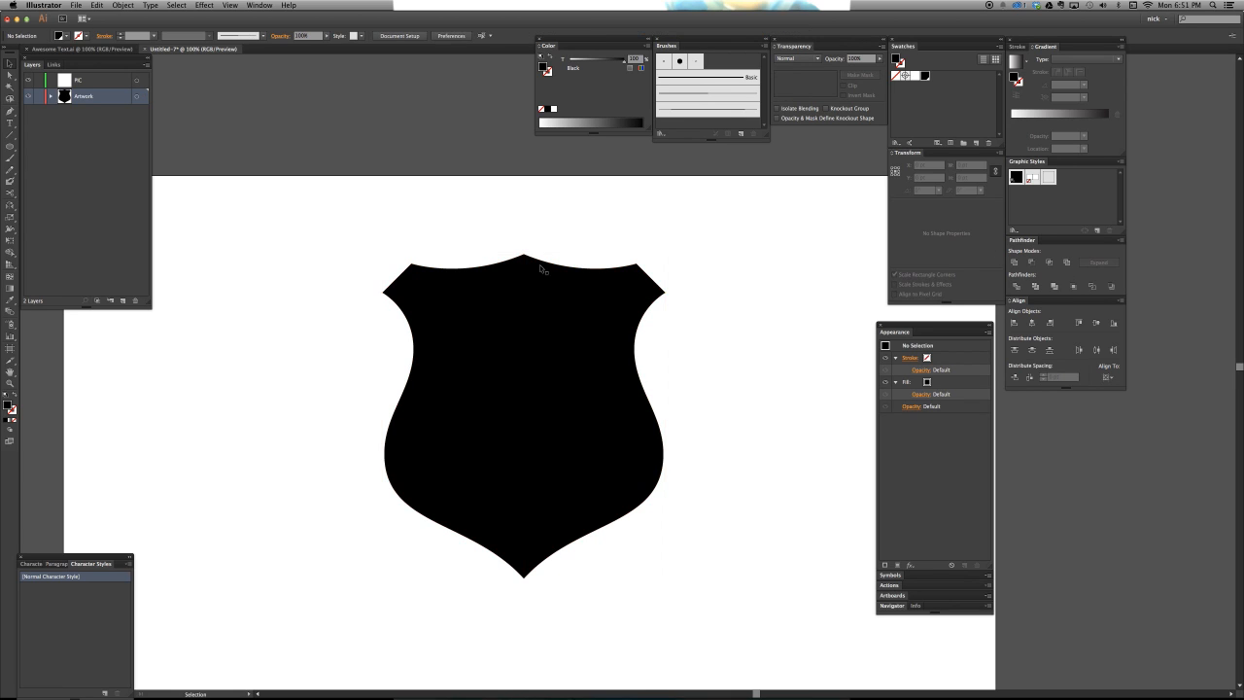
pyautogui.click(549, 319)
pyautogui.press('Delete')
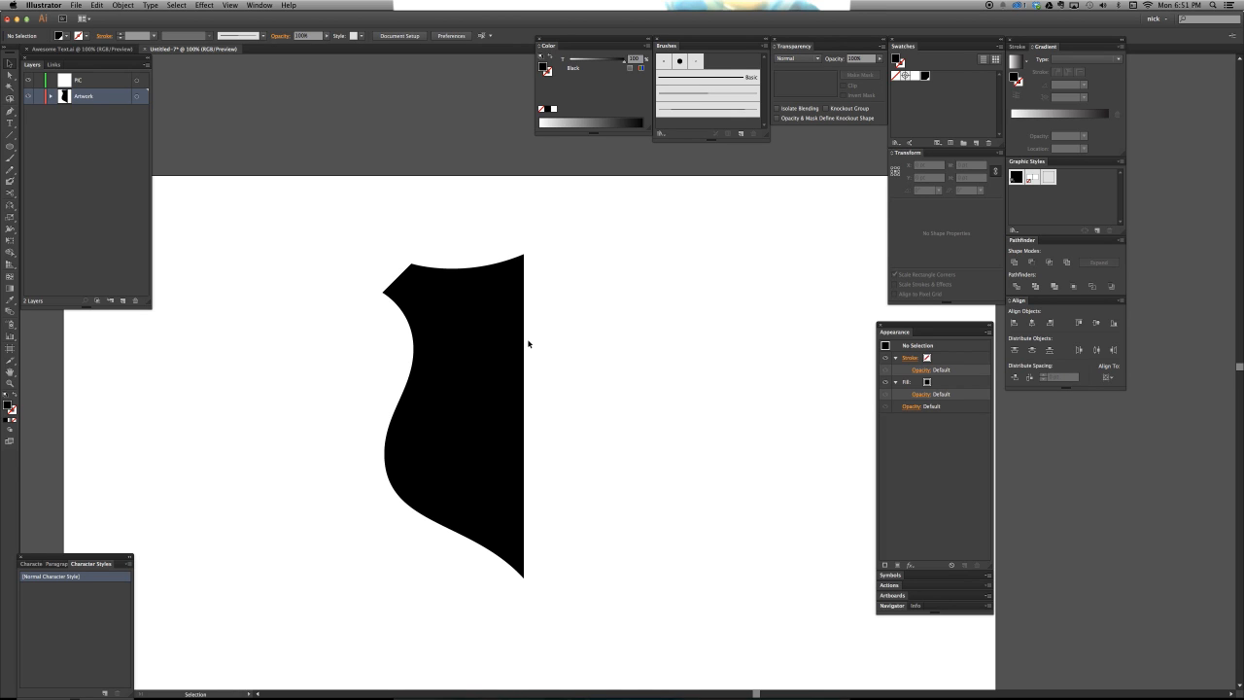
# Select the remaining half shield and target the whole path, rather than only its fill, in its appearance attributes
pyautogui.press('space')
pyautogui.moveTo(528, 406); pyautogui.dragTo(548, 373)
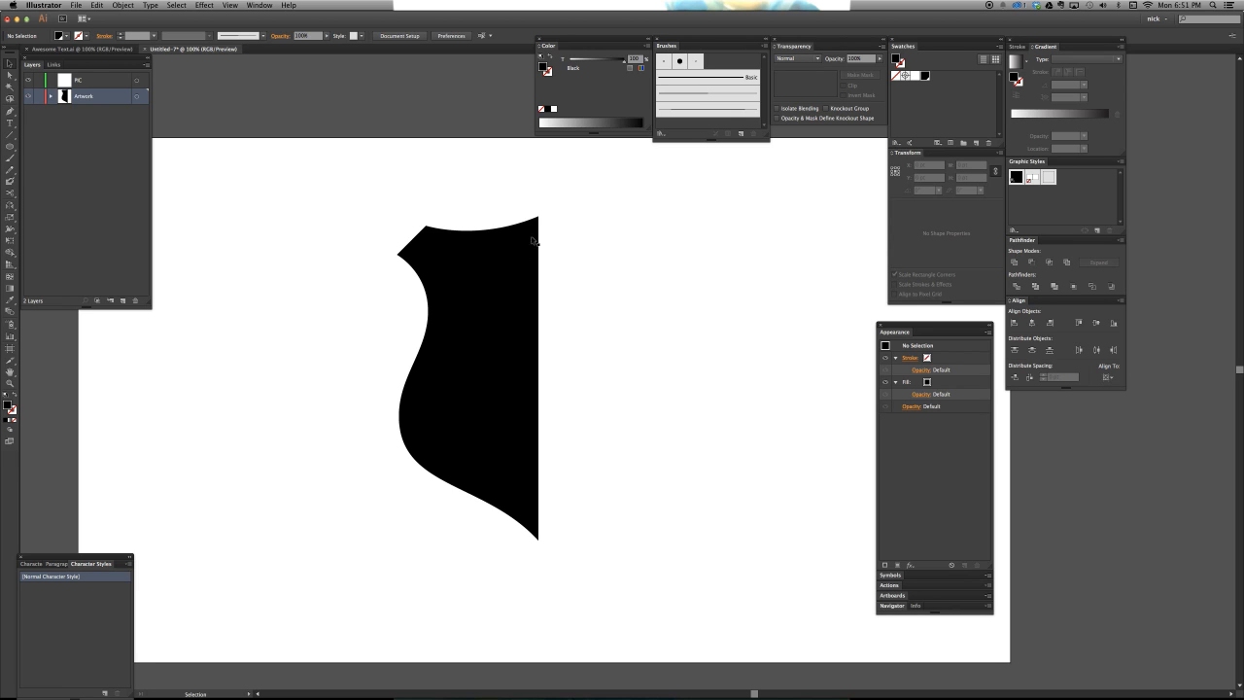
pyautogui.click(457, 335)
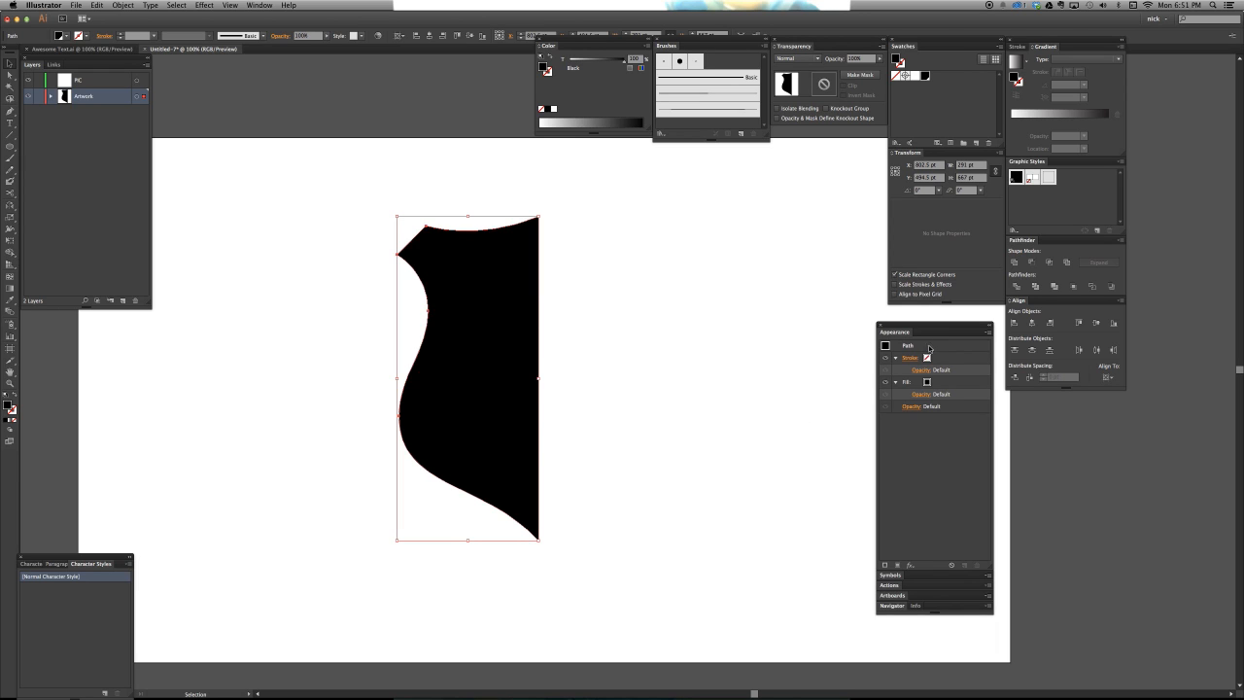
pyautogui.click(935, 348)
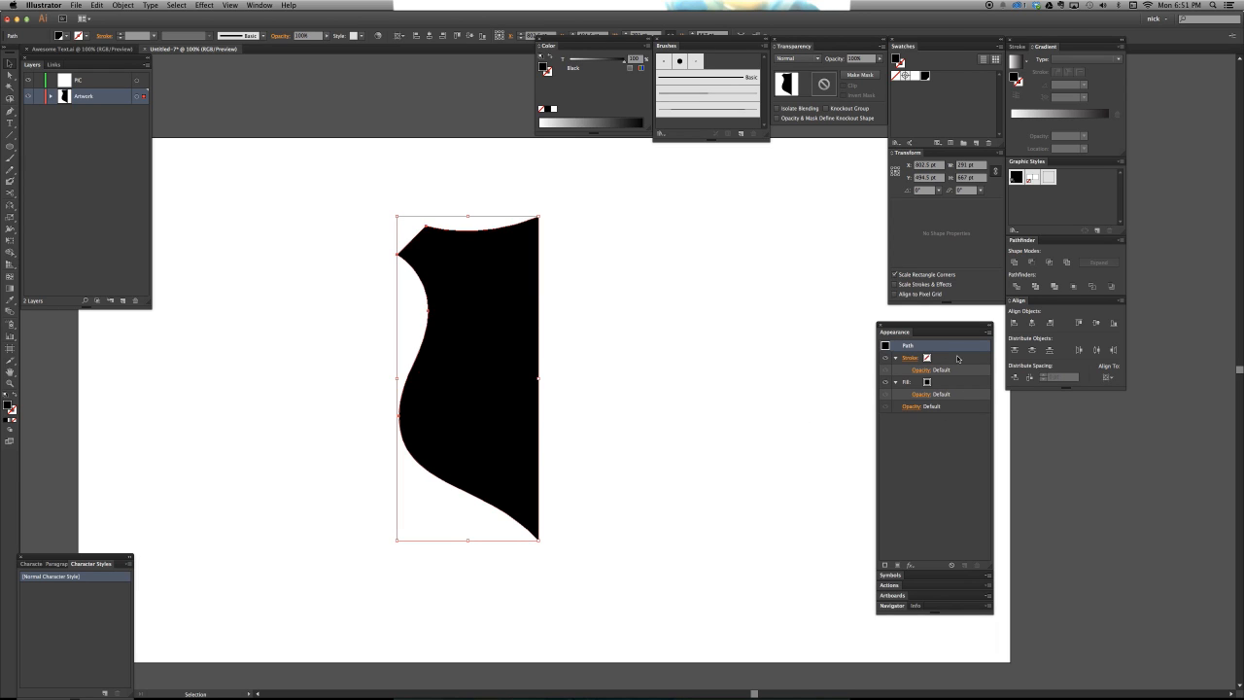
pyautogui.click(951, 381)
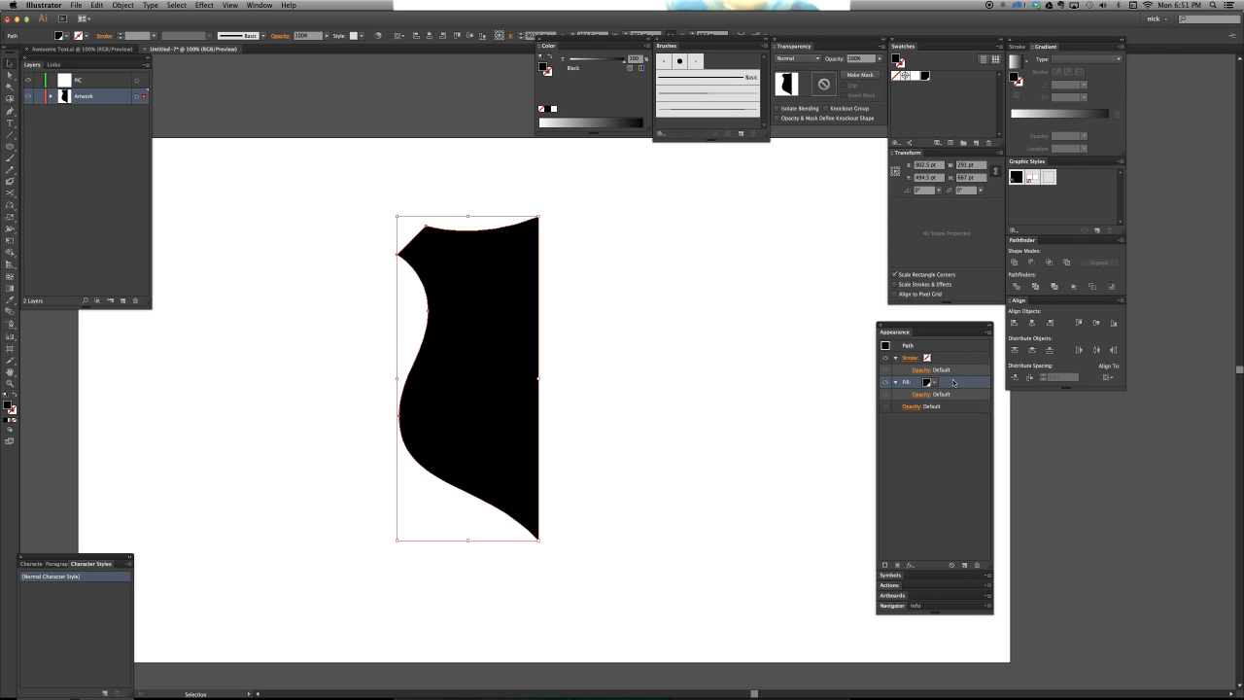
pyautogui.click(953, 348)
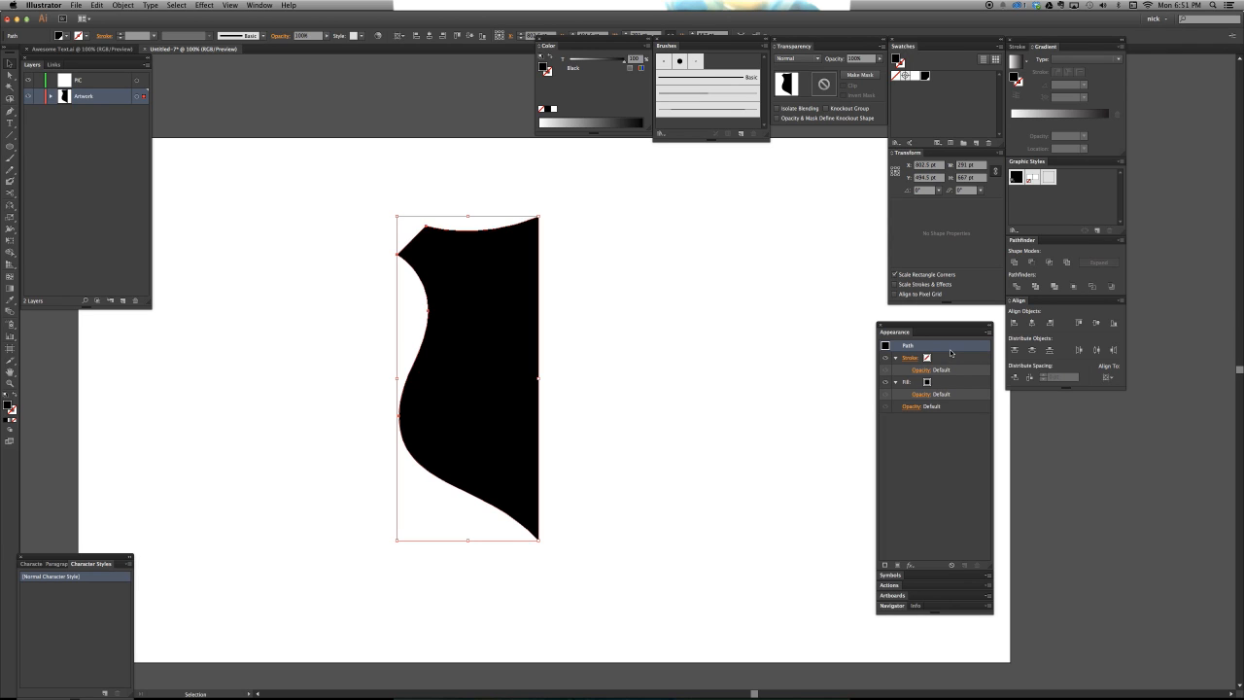
pyautogui.click(912, 567)
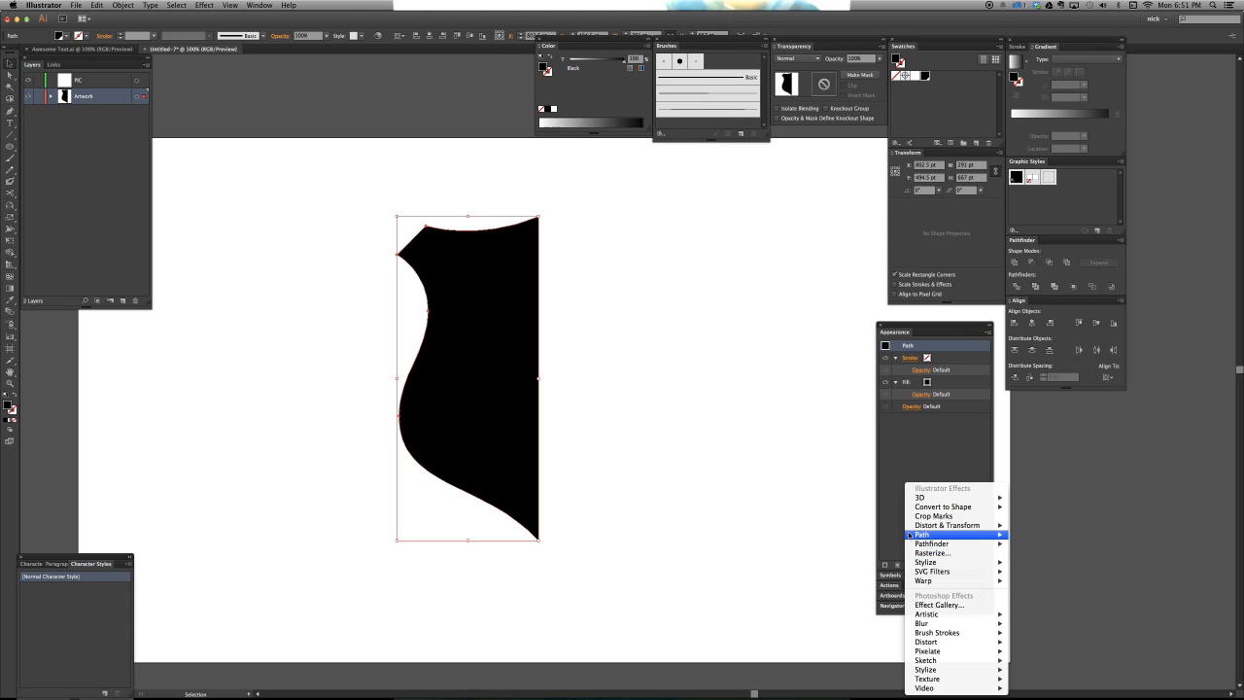
pyautogui.moveTo(916, 528)
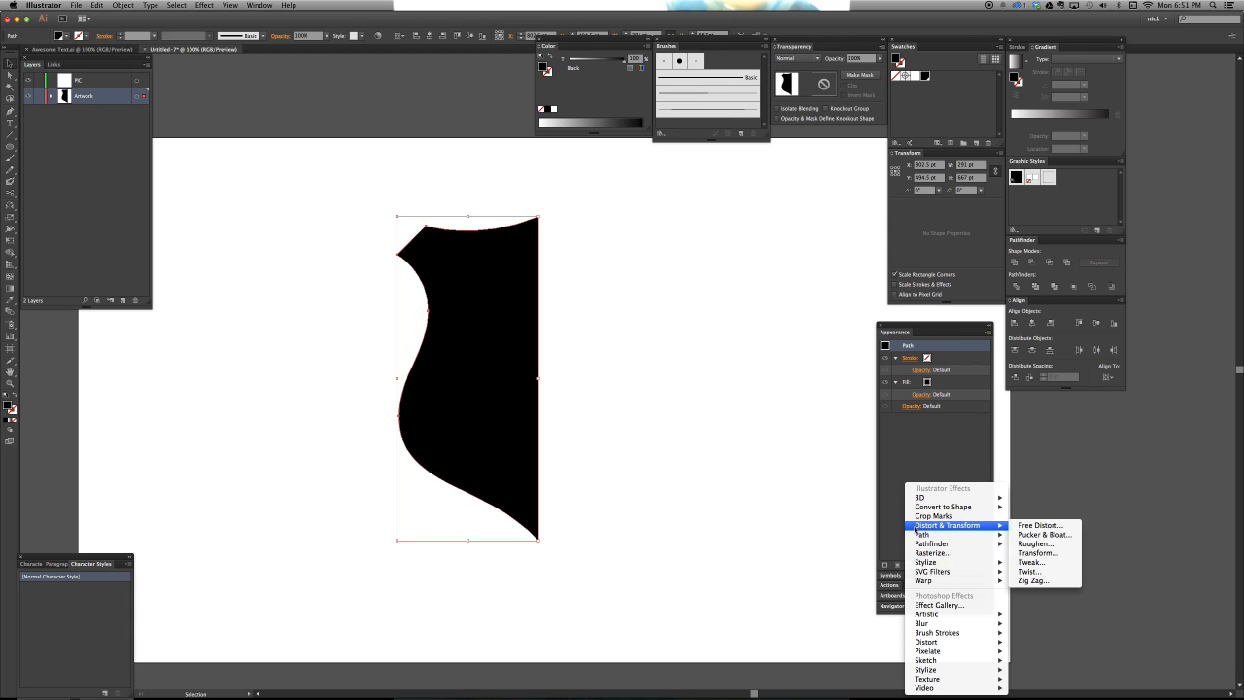
pyautogui.click(1035, 551)
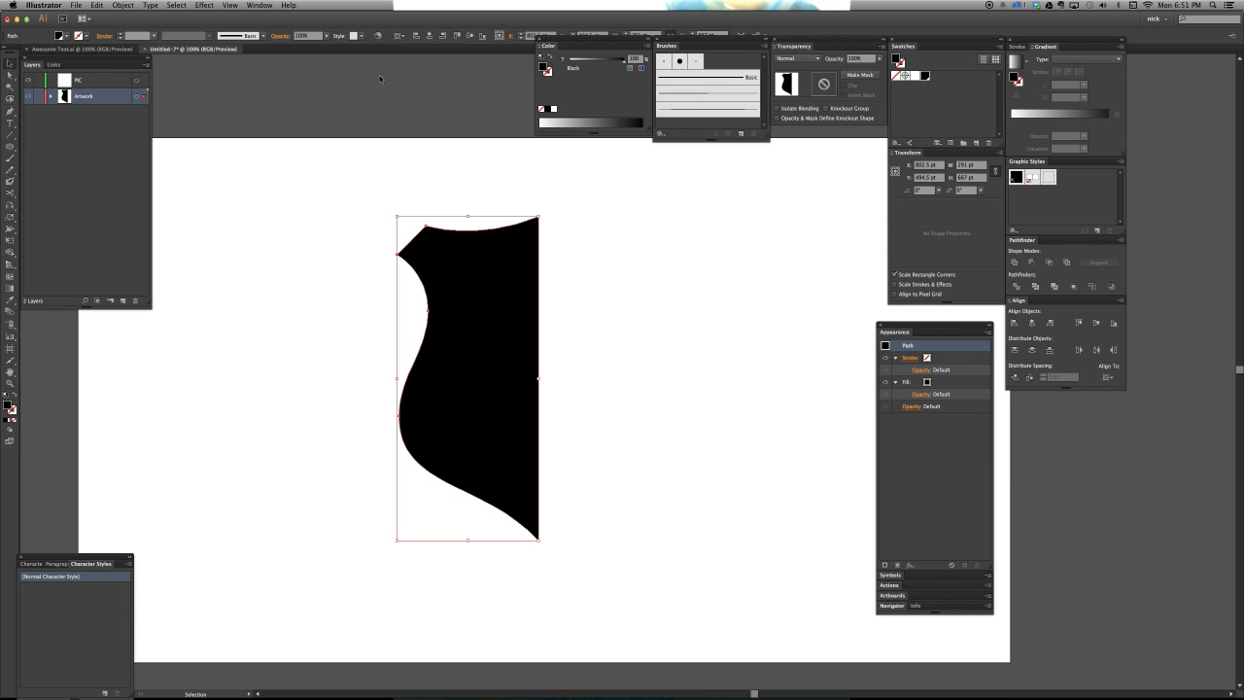
pyautogui.click(204, 5)
pyautogui.moveTo(248, 96)
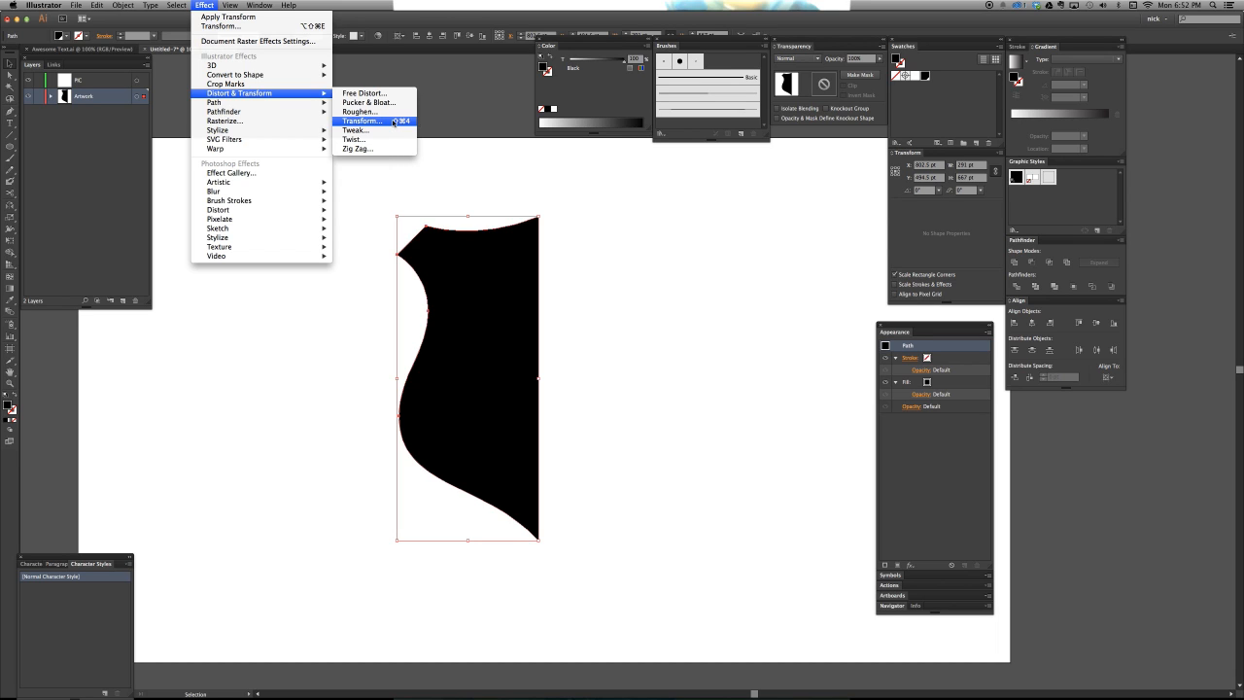
pyautogui.click(385, 124)
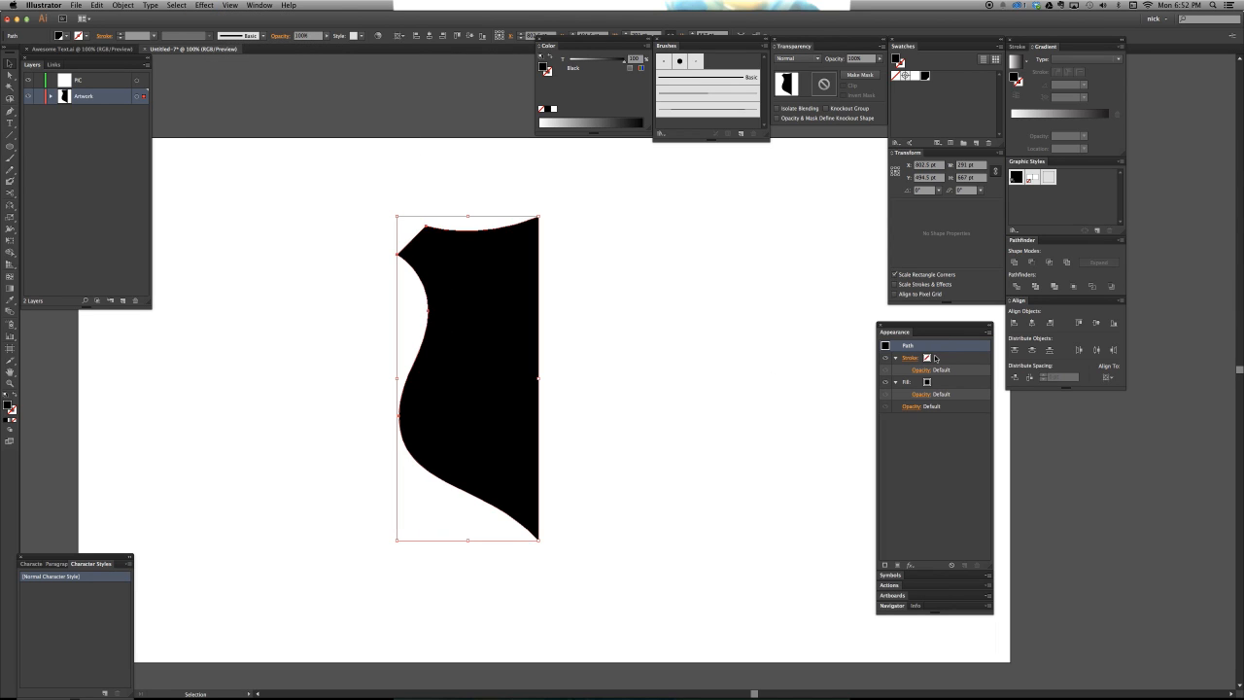
# Add a Transform effect to the half shield with the preview on, one copy and Reflect X
pyautogui.click(910, 565)
pyautogui.moveTo(948, 526)
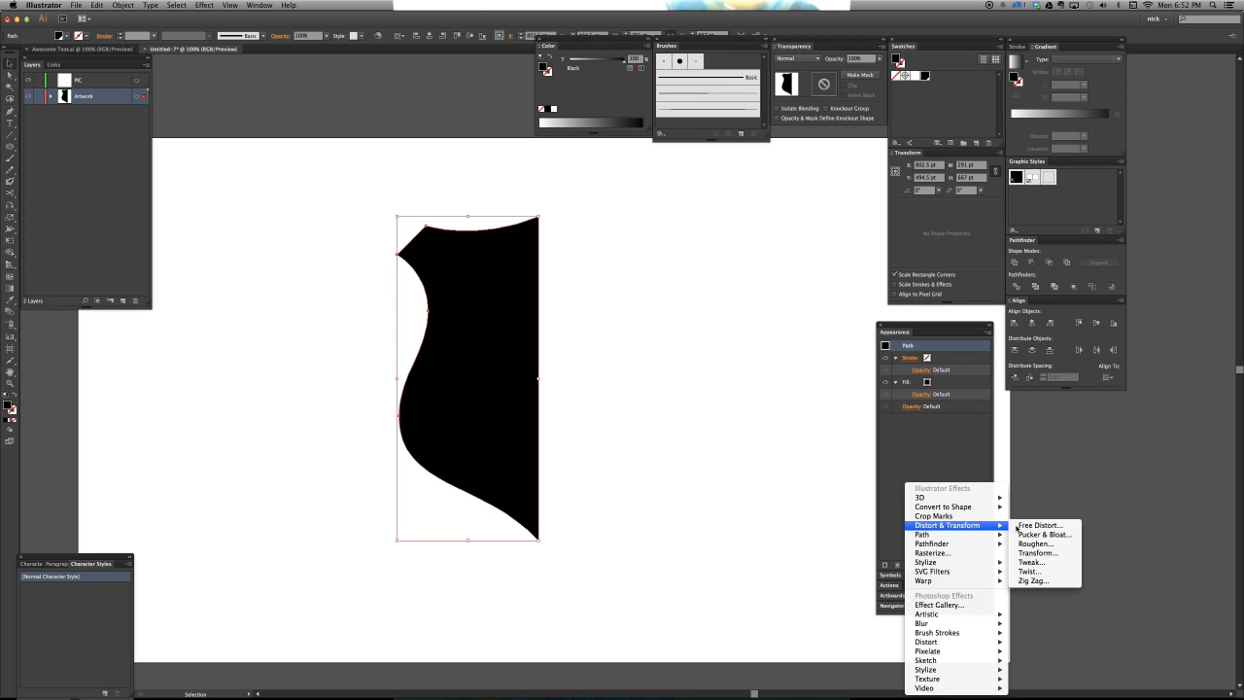
pyautogui.click(1032, 553)
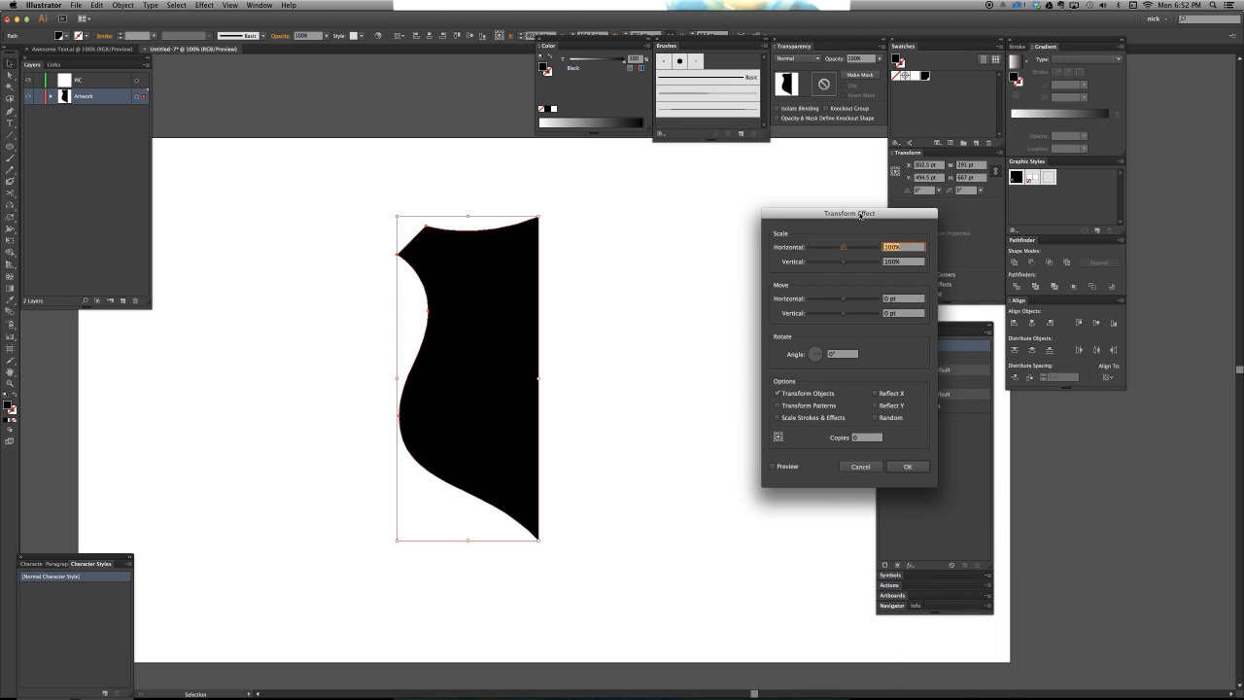
pyautogui.moveTo(863, 216); pyautogui.dragTo(856, 254)
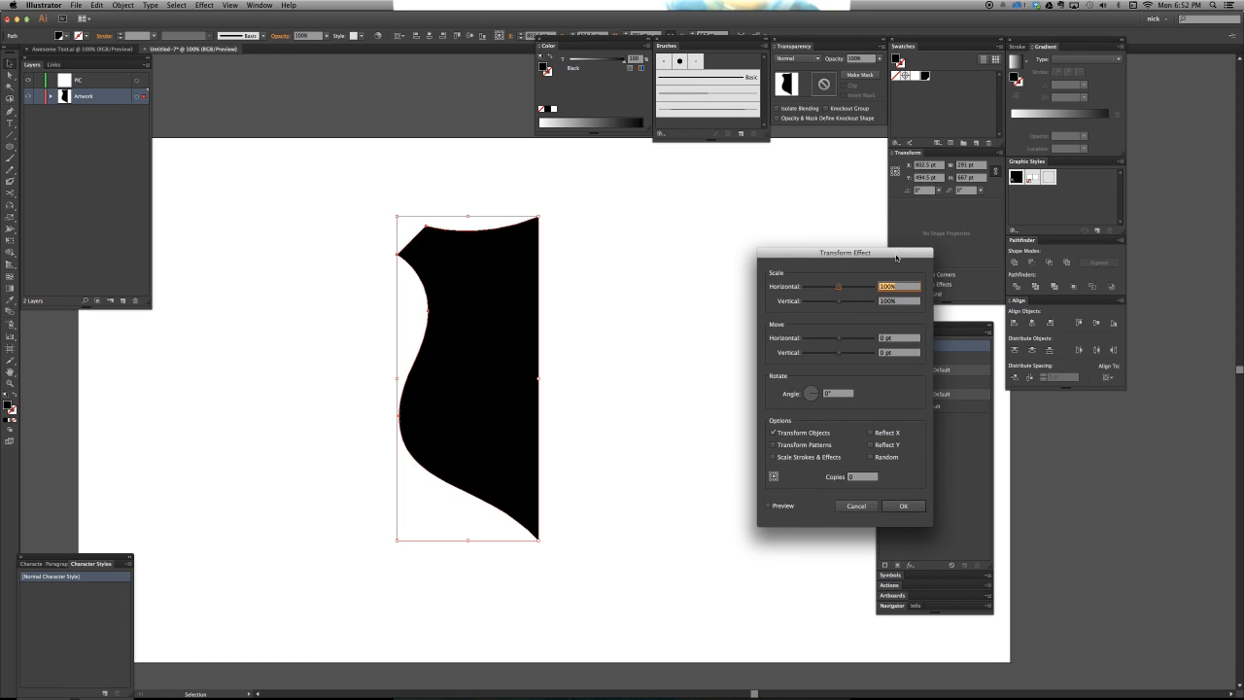
pyautogui.moveTo(896, 257); pyautogui.dragTo(907, 255)
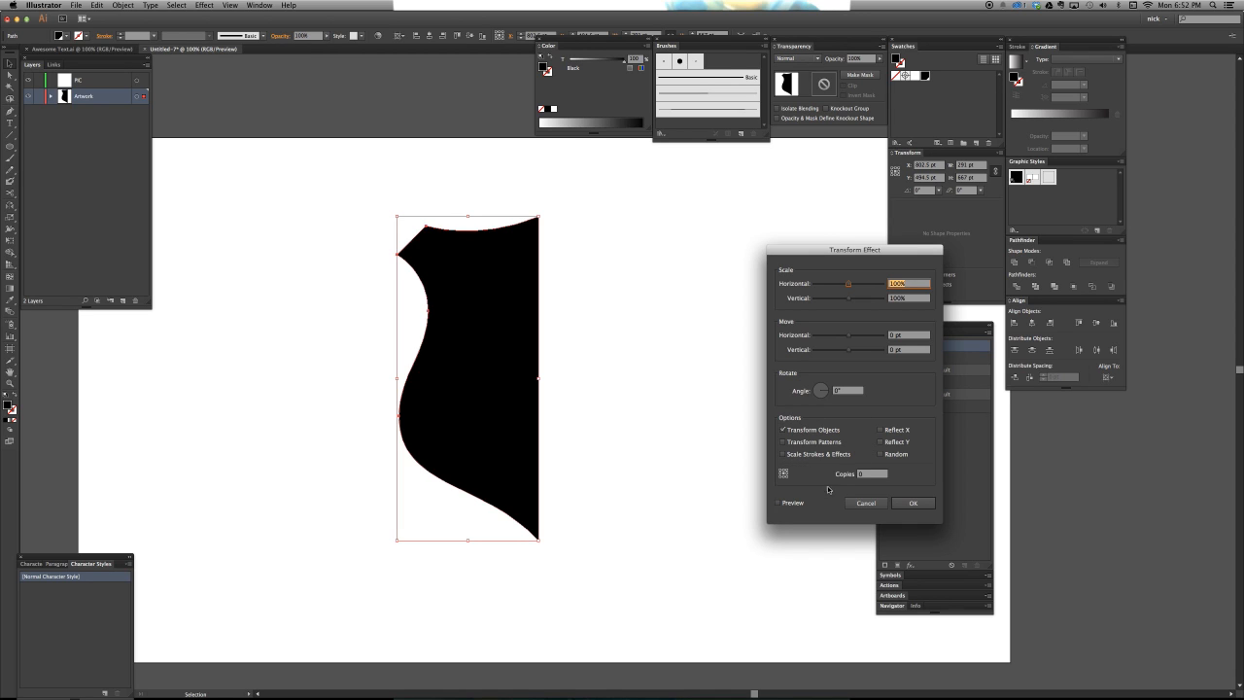
pyautogui.click(786, 506)
pyautogui.click(871, 475)
pyautogui.click(880, 430)
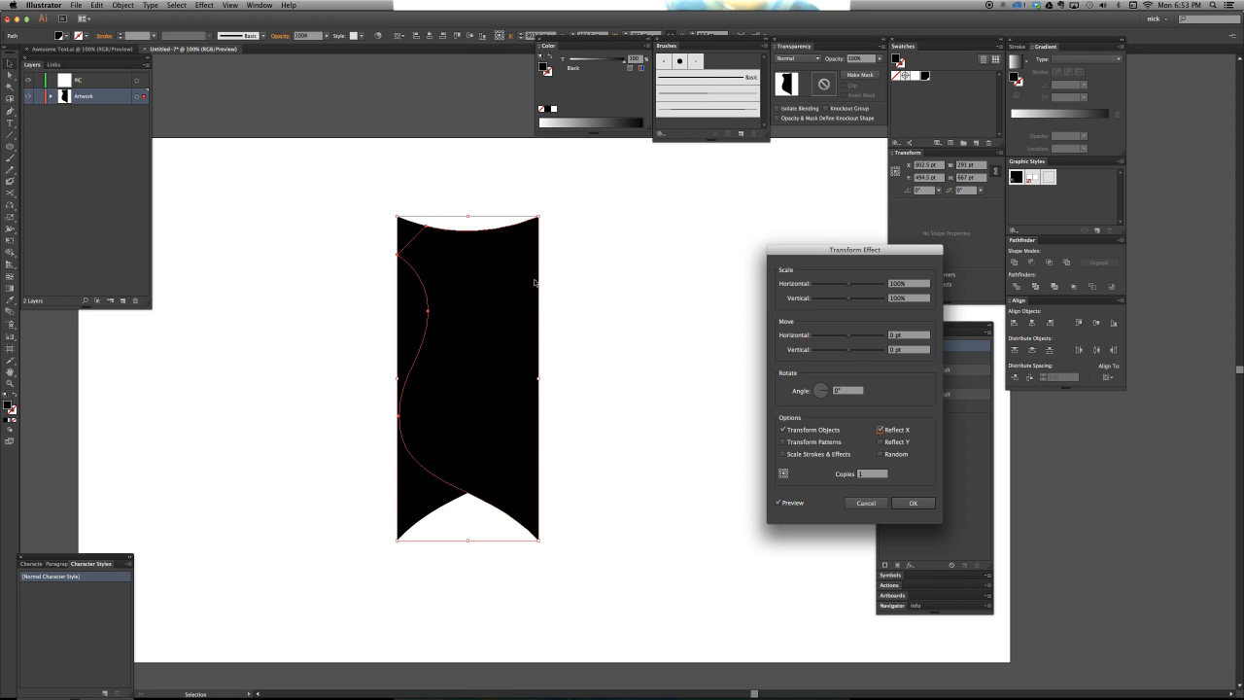
# Set the Transform effect's reference point to the middle of the straight edge, apply the effect and deselect the shield
pyautogui.click(788, 474)
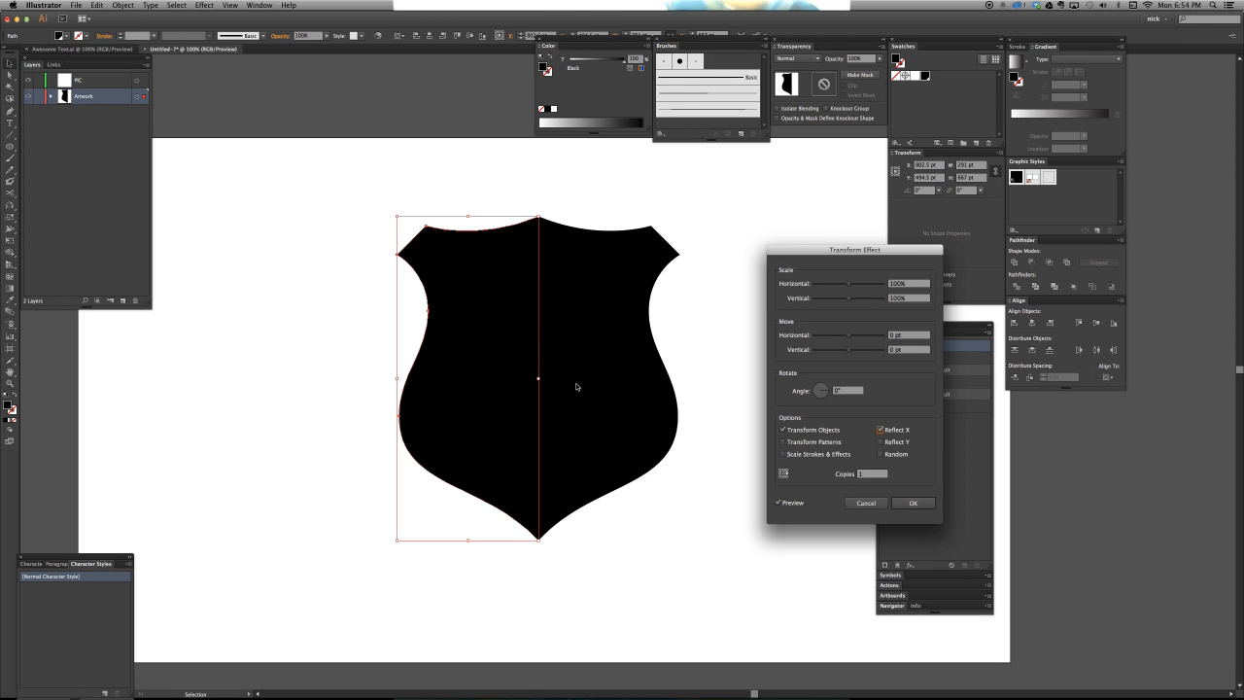
pyautogui.click(875, 475)
pyautogui.click(910, 503)
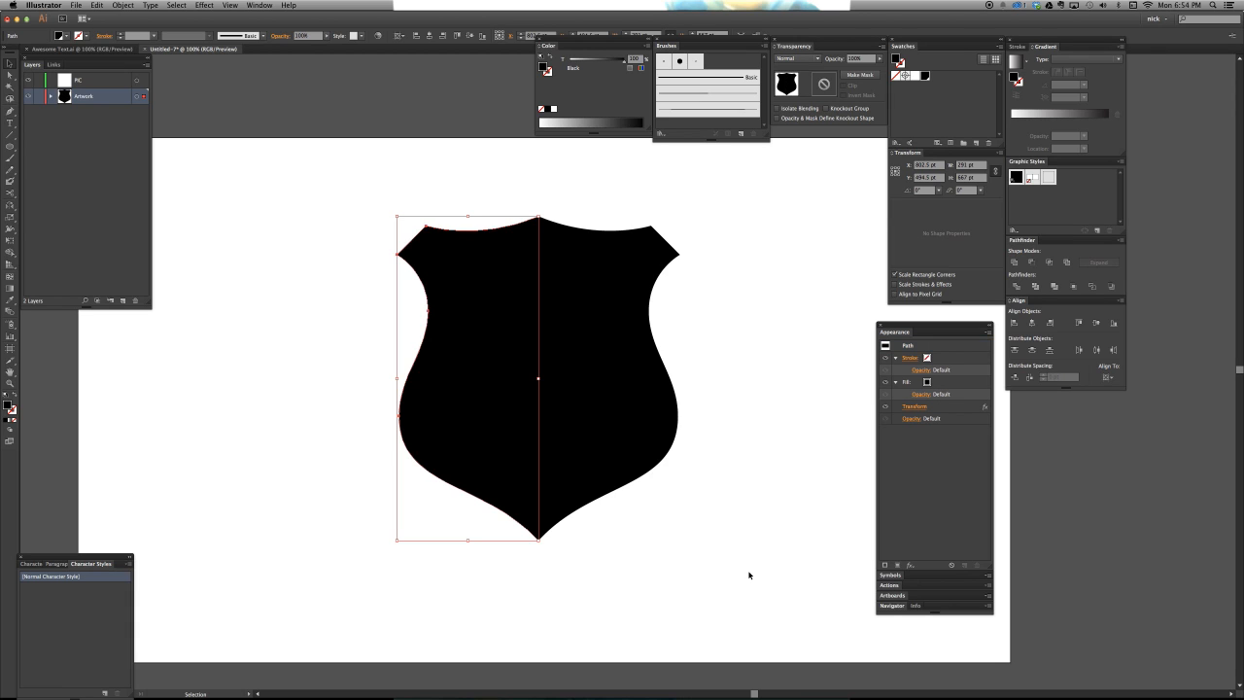
pyautogui.click(748, 574)
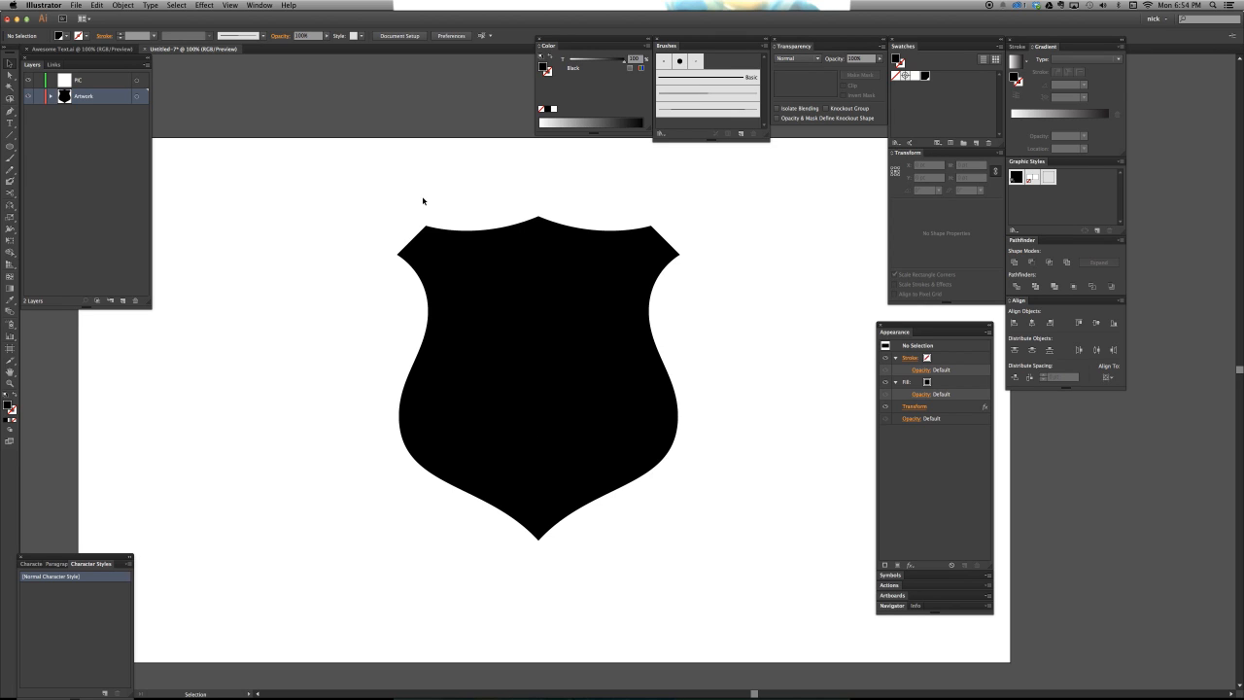
# Move the two shoulder anchor points of the original half shield inward toward the centre line
pyautogui.press('a')
pyautogui.moveTo(358, 206); pyautogui.dragTo(458, 278)
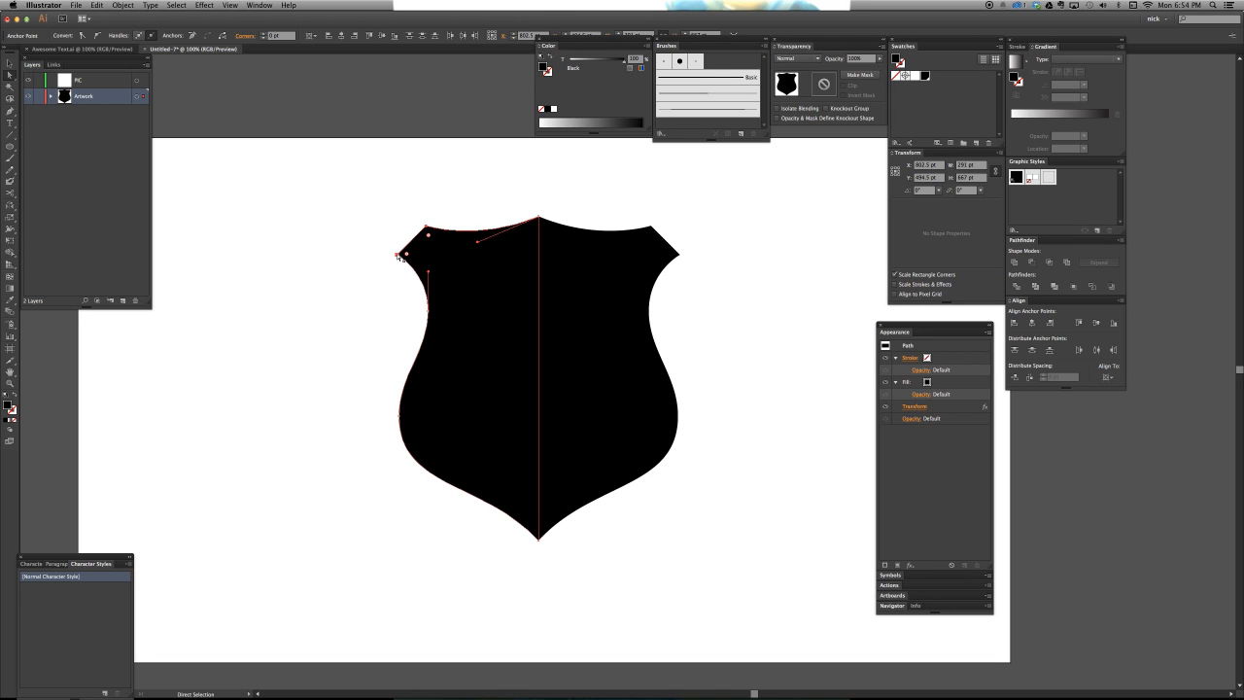
pyautogui.moveTo(348, 192); pyautogui.dragTo(416, 260)
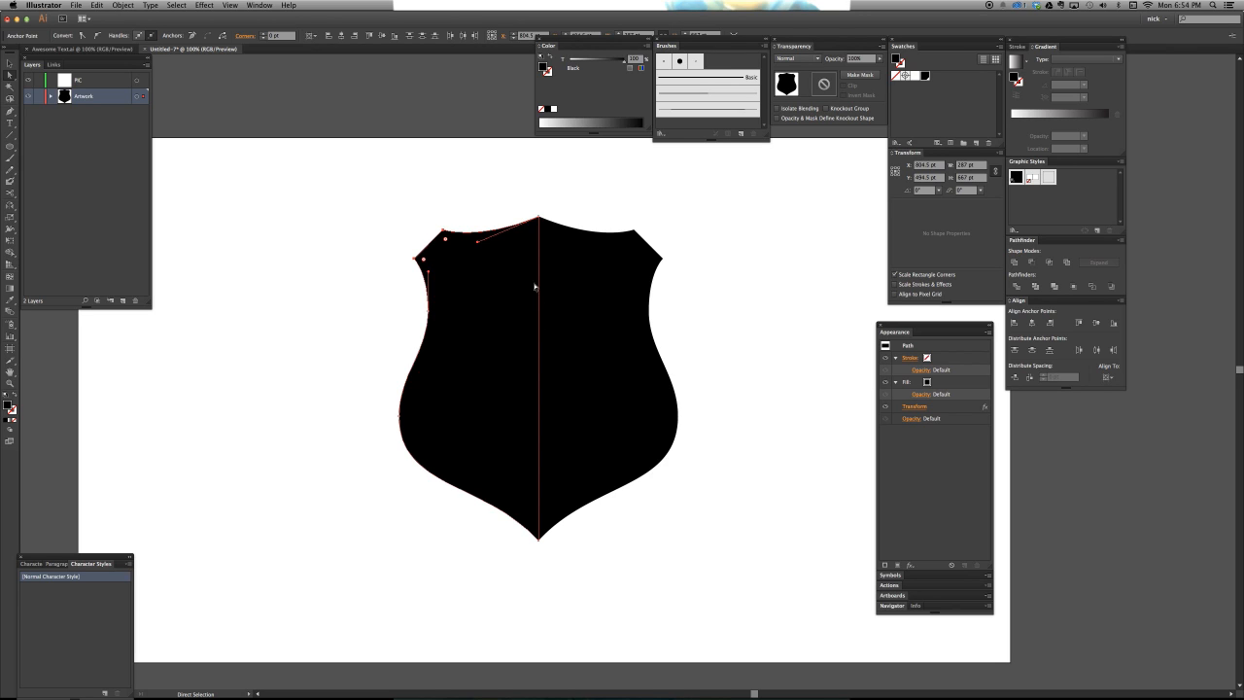
# Move the waist anchor and the lower side anchor of the original half shield slightly inward and down
pyautogui.click(430, 315)
pyautogui.moveTo(430, 314); pyautogui.dragTo(433, 328)
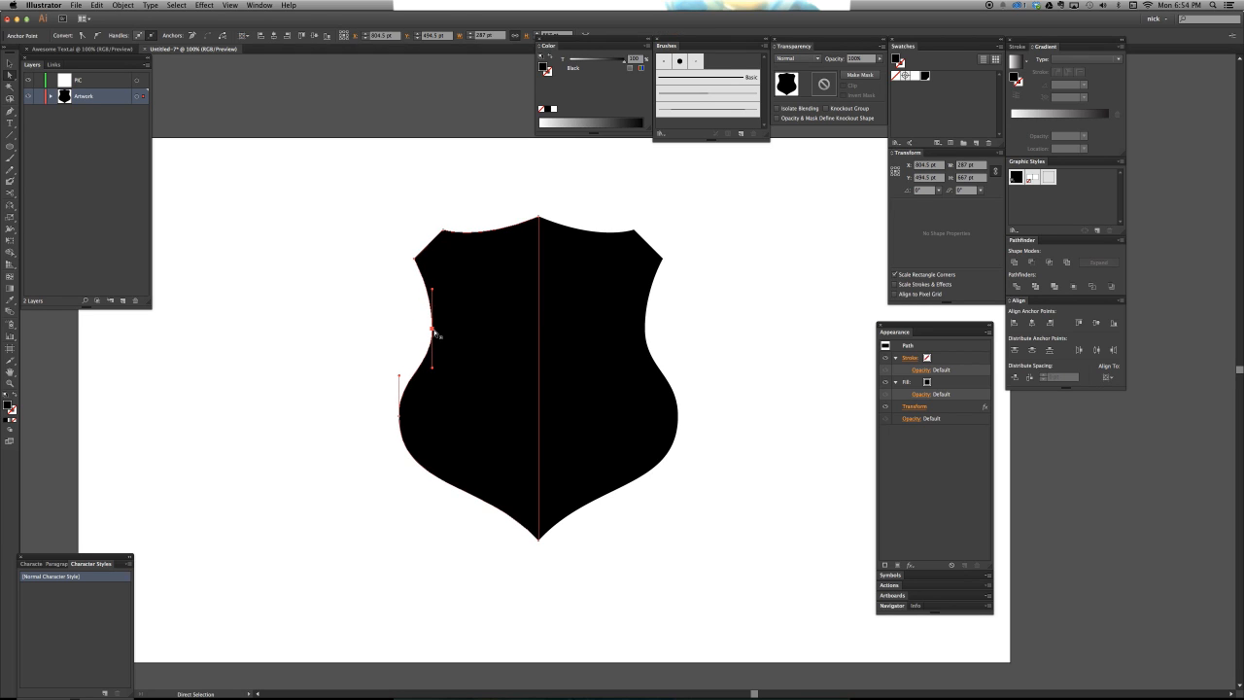
pyautogui.moveTo(399, 416); pyautogui.dragTo(412, 431)
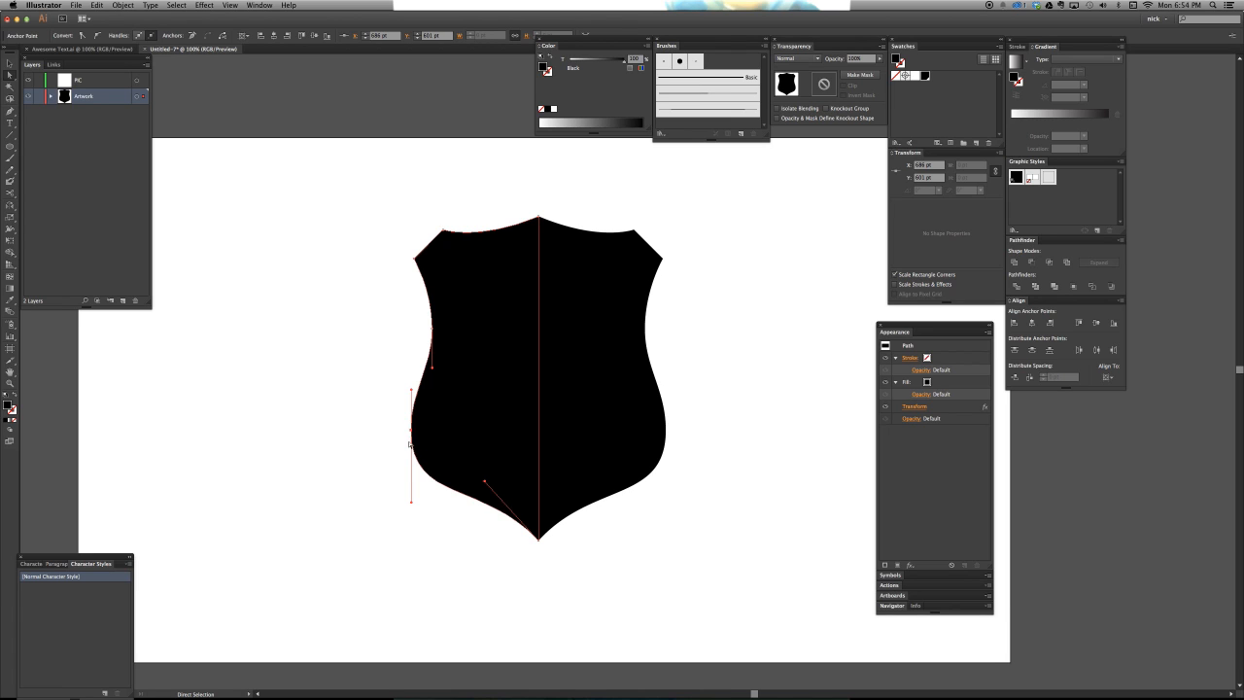
# Try deleting the lower side anchor point of the original half shield, and undo the deletion
pyautogui.press('-')
pyautogui.click(412, 434)
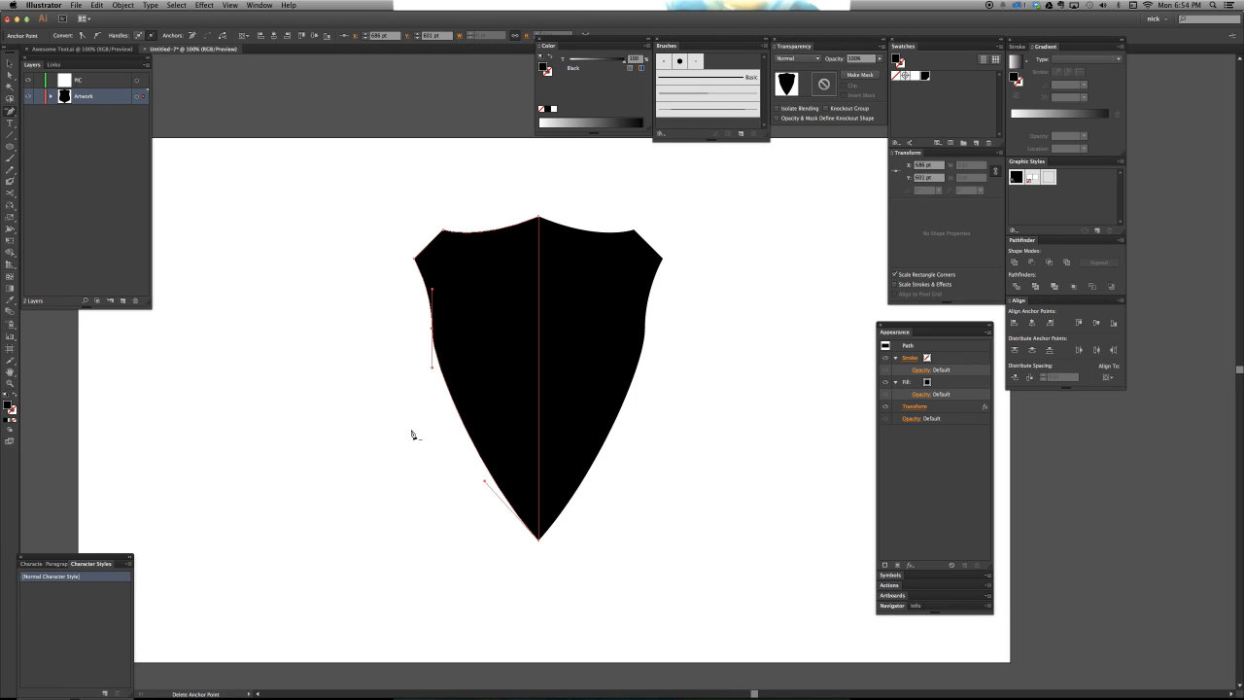
pyautogui.press('super+z')
# Try rotating and converting the lower side anchor point of the half shield, undo the changes and deselect the shape
pyautogui.press('r')
pyautogui.moveTo(463, 371); pyautogui.dragTo(435, 366)
pyautogui.press('super+z')
pyautogui.press('a')
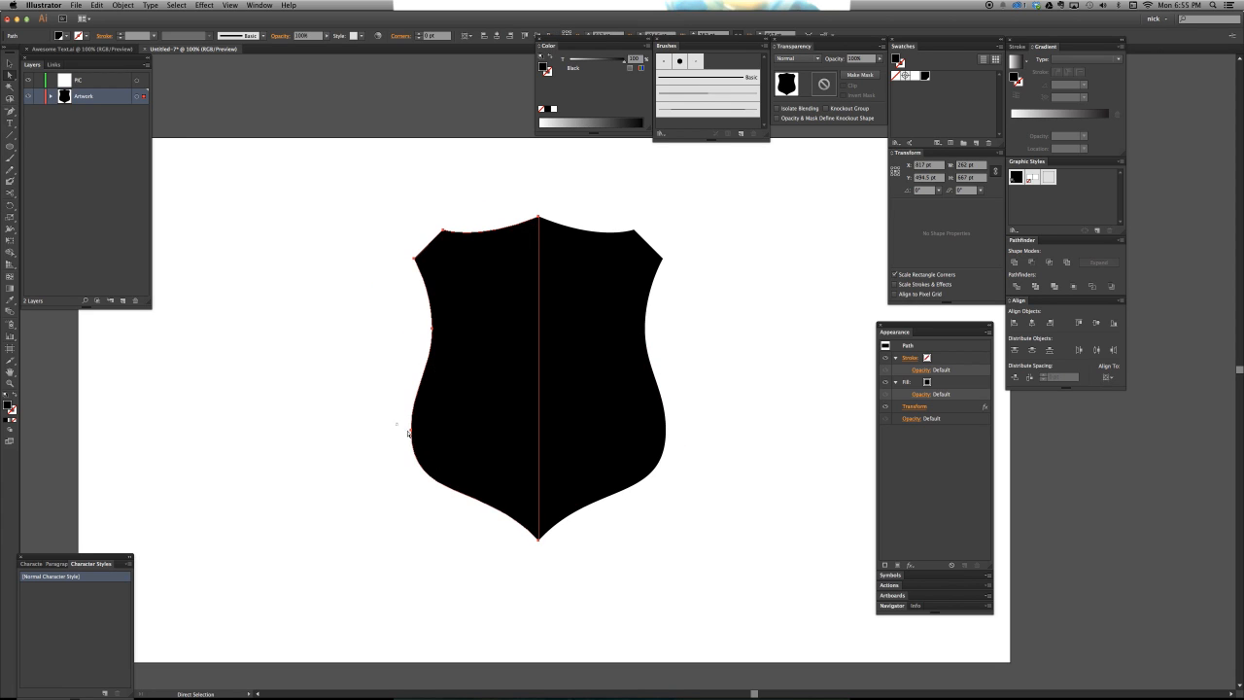
pyautogui.moveTo(395, 423); pyautogui.dragTo(426, 444)
pyautogui.press('r')
pyautogui.moveTo(411, 393); pyautogui.dragTo(447, 401)
pyautogui.hotkey('shift', 'c')
pyautogui.press('super+z')
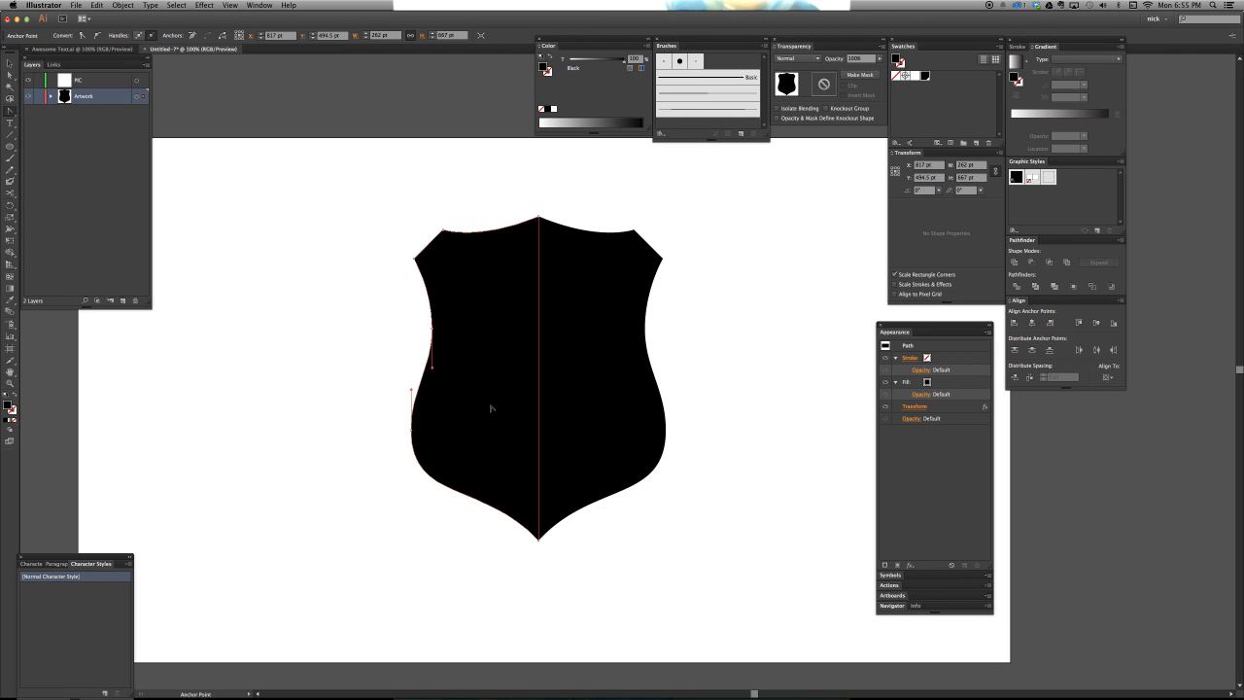
pyautogui.press('a')
pyautogui.click(394, 475)
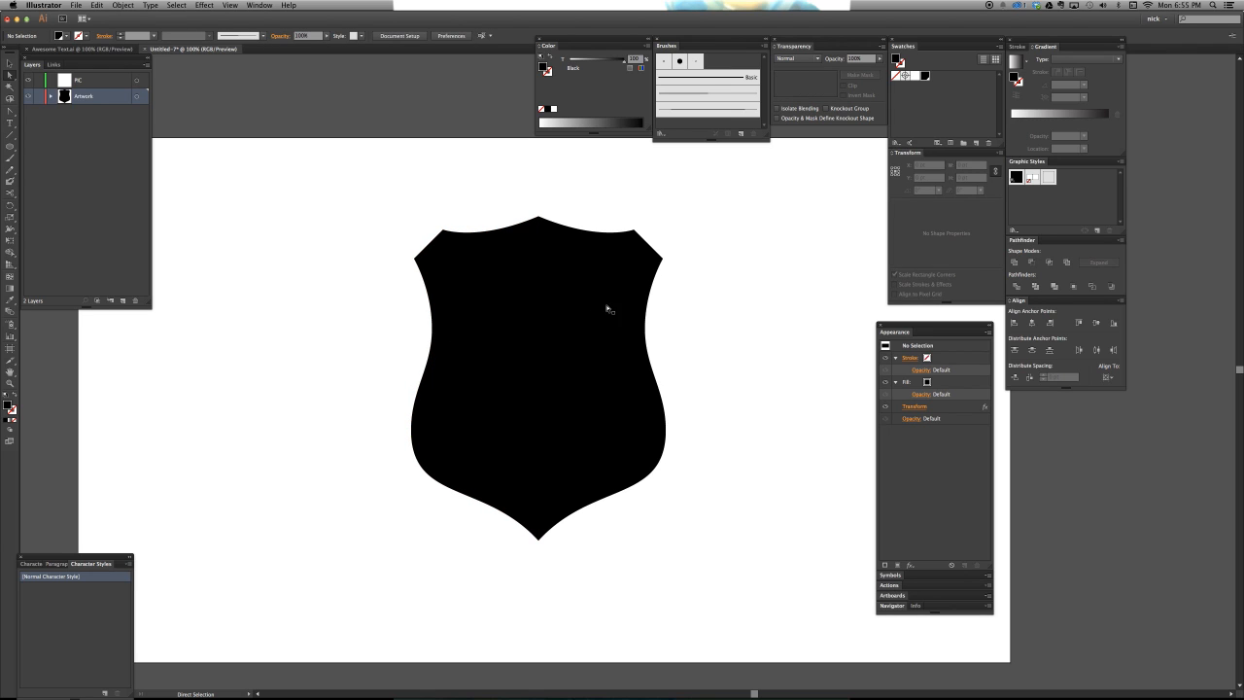
# Delete the shield and draw a black rectangle about 482 by 203 pt in the cleared area
pyautogui.click(477, 322)
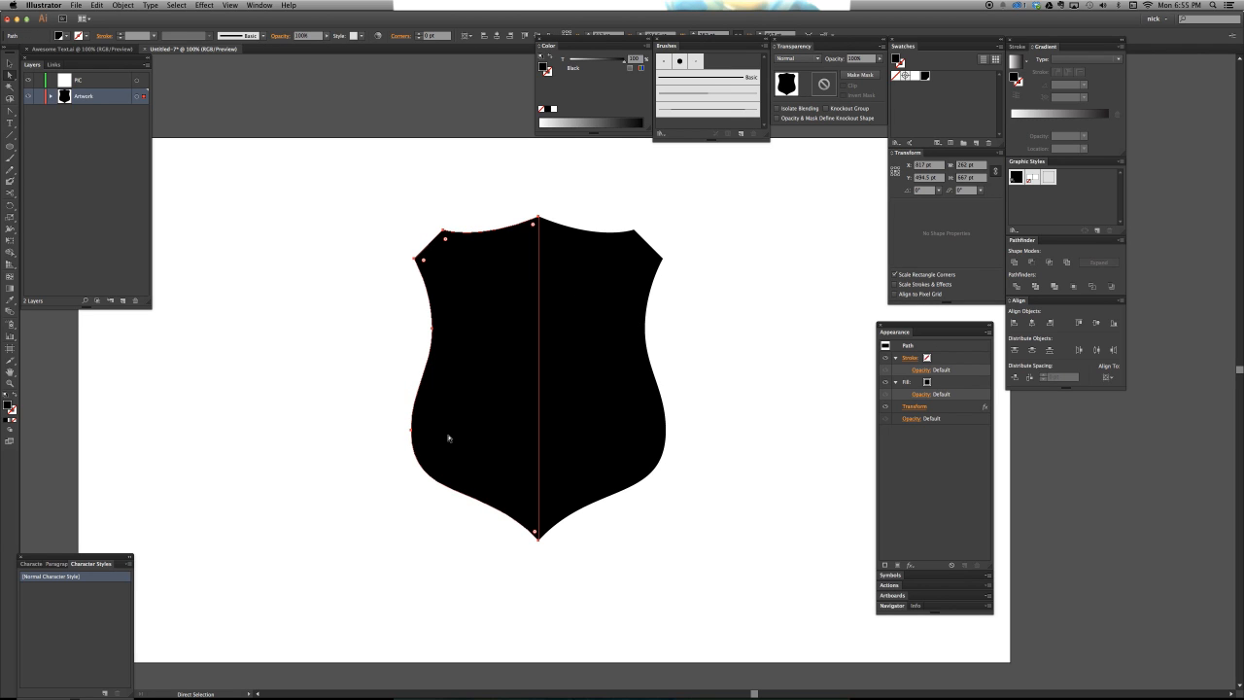
pyautogui.press('Delete')
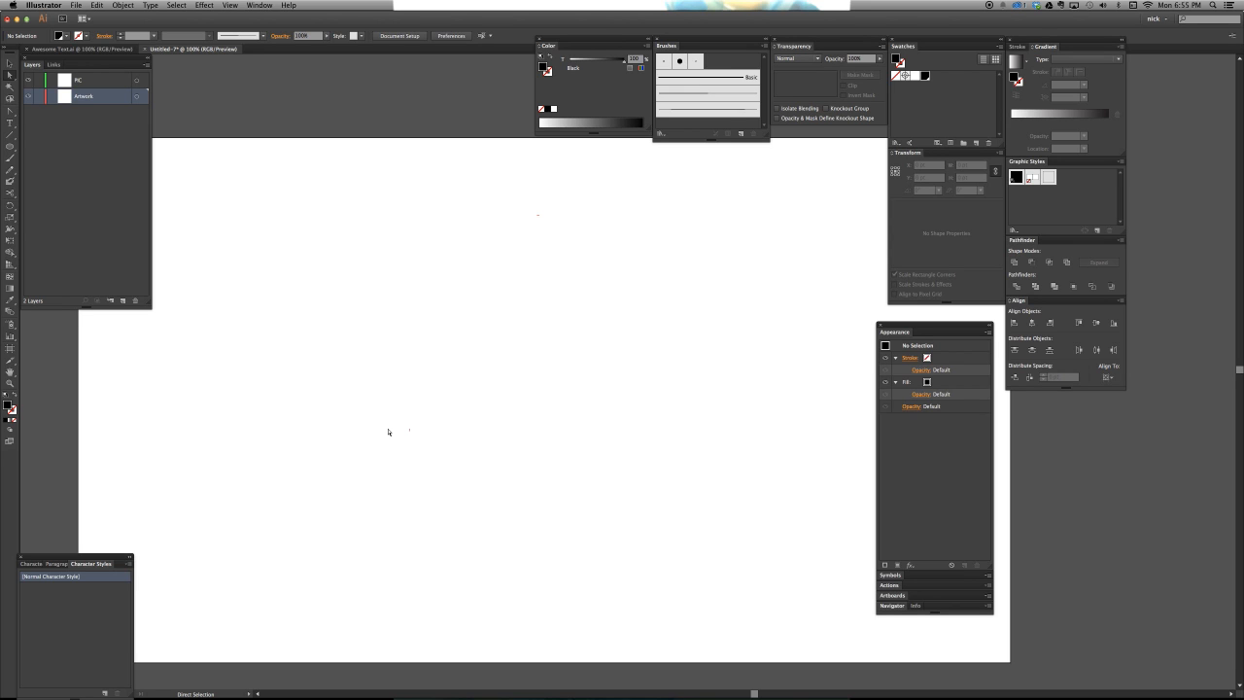
pyautogui.press('m')
pyautogui.moveTo(350, 269); pyautogui.dragTo(516, 367)
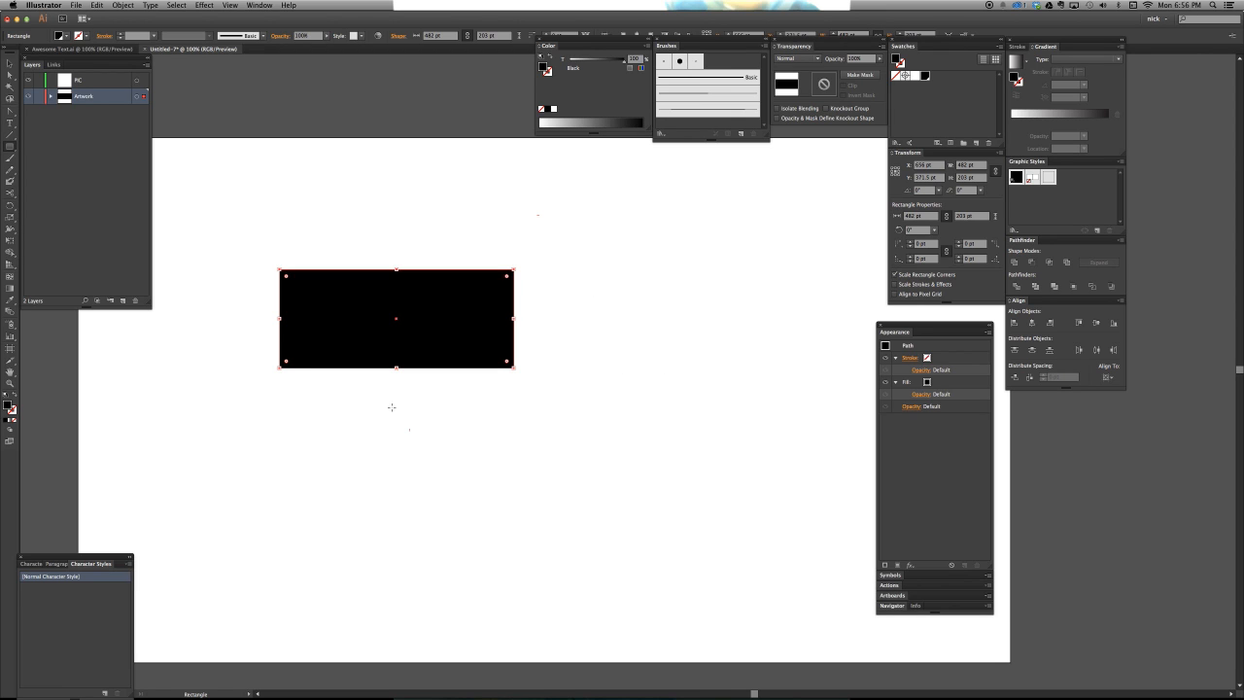
# Try duplicating the rectangle sideways and both rectangles downward into a two-by-two block, and undo the copies
pyautogui.moveTo(329, 336); pyautogui.dragTo(563, 337)
pyautogui.keyDown('shift'); pyautogui.click(474, 324); pyautogui.keyUp('shift')
pyautogui.moveTo(474, 325); pyautogui.dragTo(476, 423)
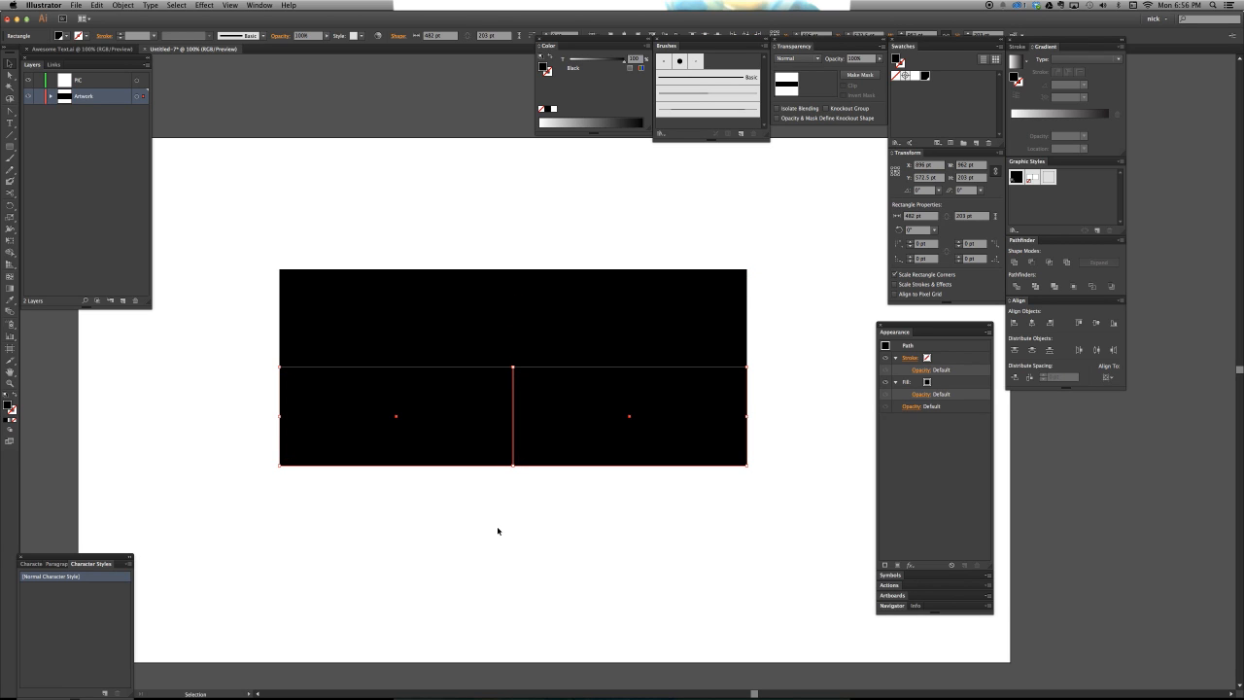
pyautogui.press('super+z')
pyautogui.press('super+z')
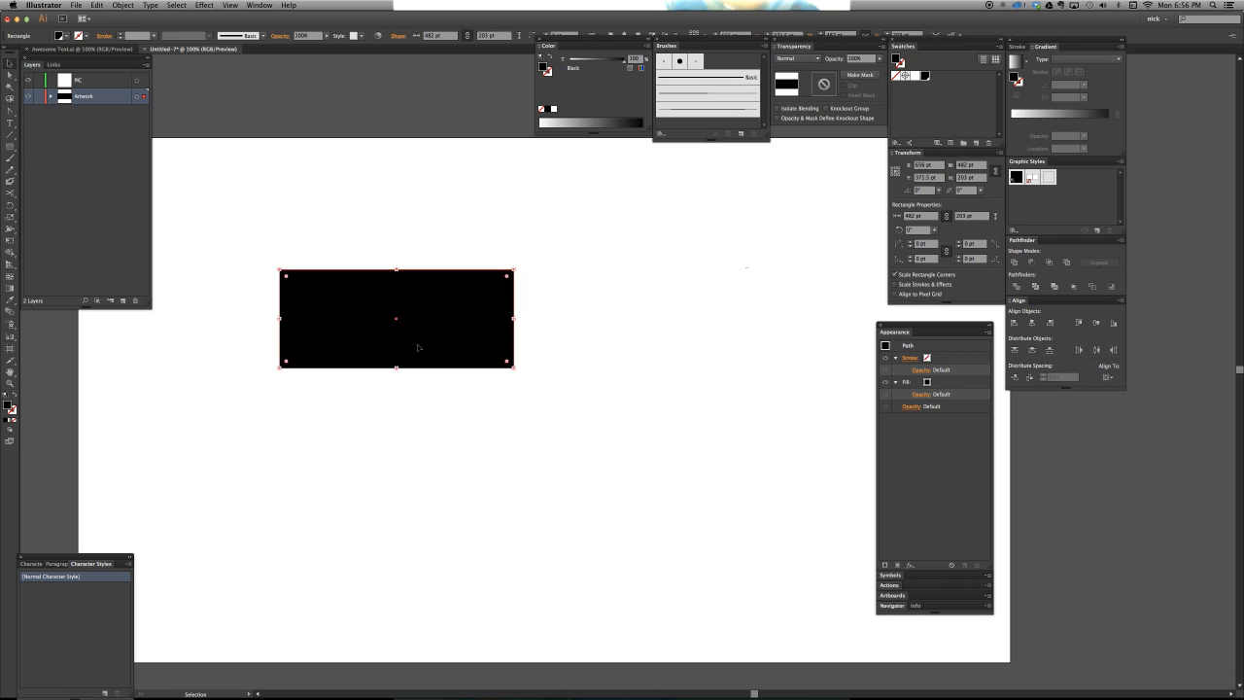
# Draw a circle about 138 pt in diameter over the rectangle's upper-left corner and nudge it into position
pyautogui.moveTo(275, 341); pyautogui.dragTo(328, 357)
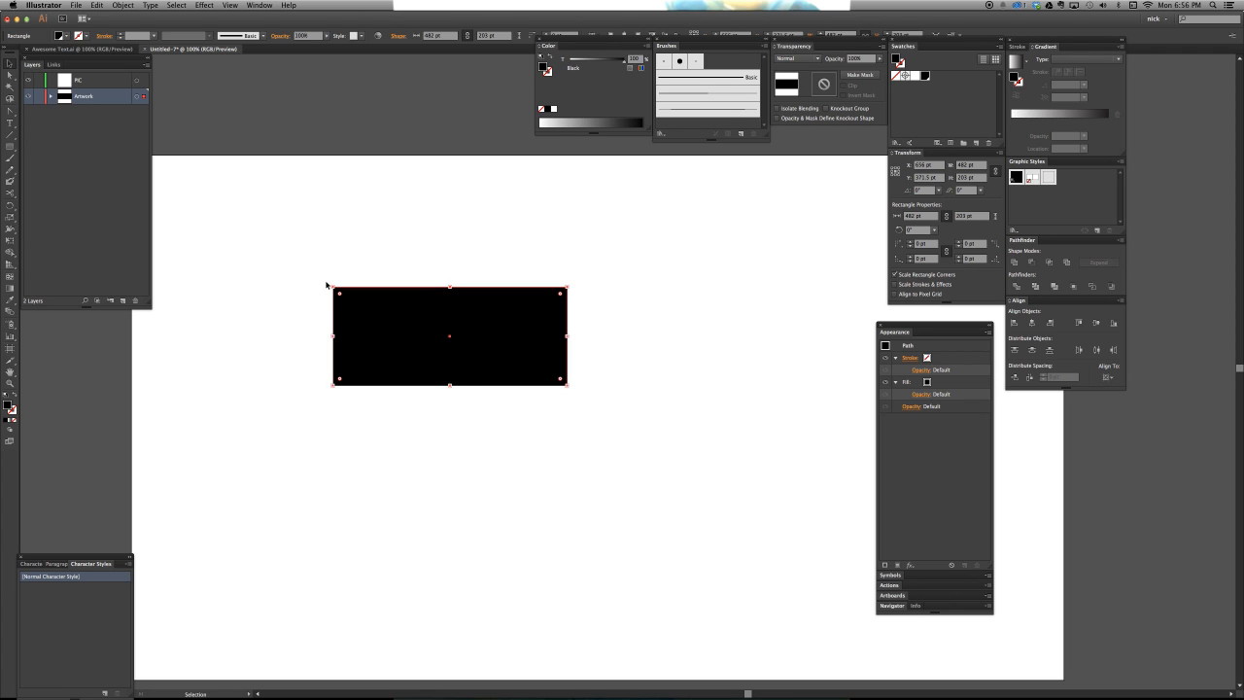
pyautogui.press('l')
pyautogui.moveTo(323, 273)
pyautogui.mouseDown()
pyautogui.moveTo(357, 320)
pyautogui.moveTo(325, 269)
pyautogui.mouseUp()
pyautogui.press('v')
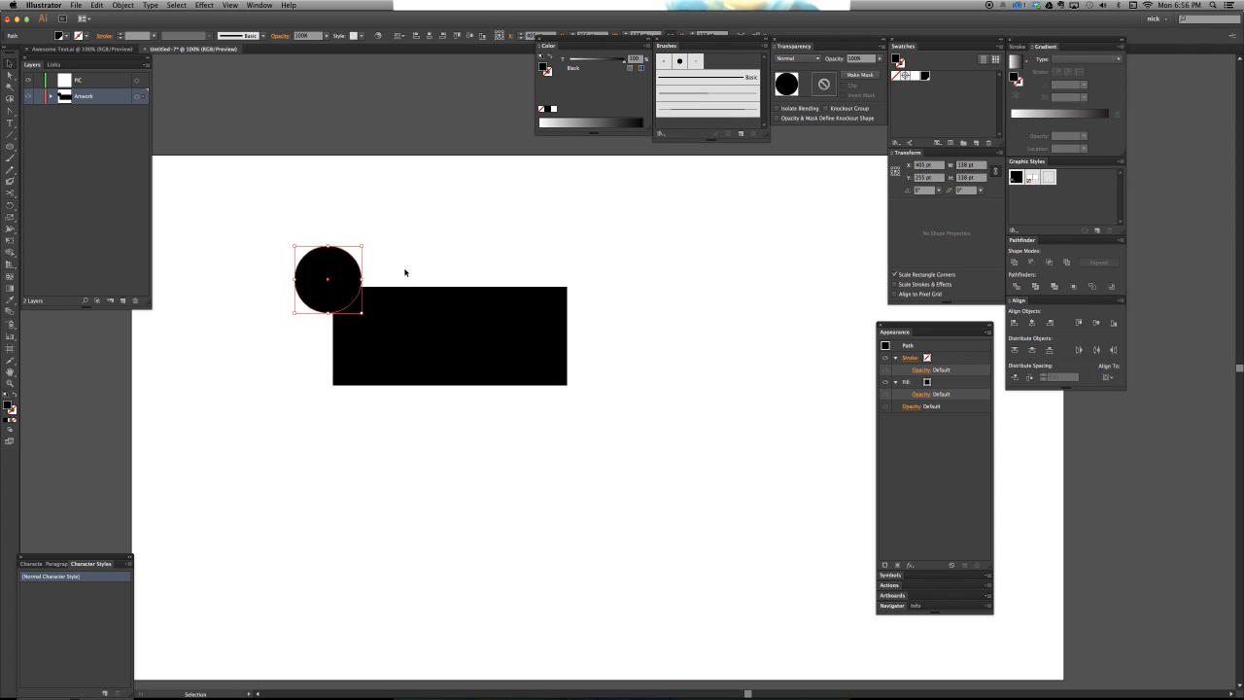
pyautogui.moveTo(328, 277); pyautogui.dragTo(331, 277)
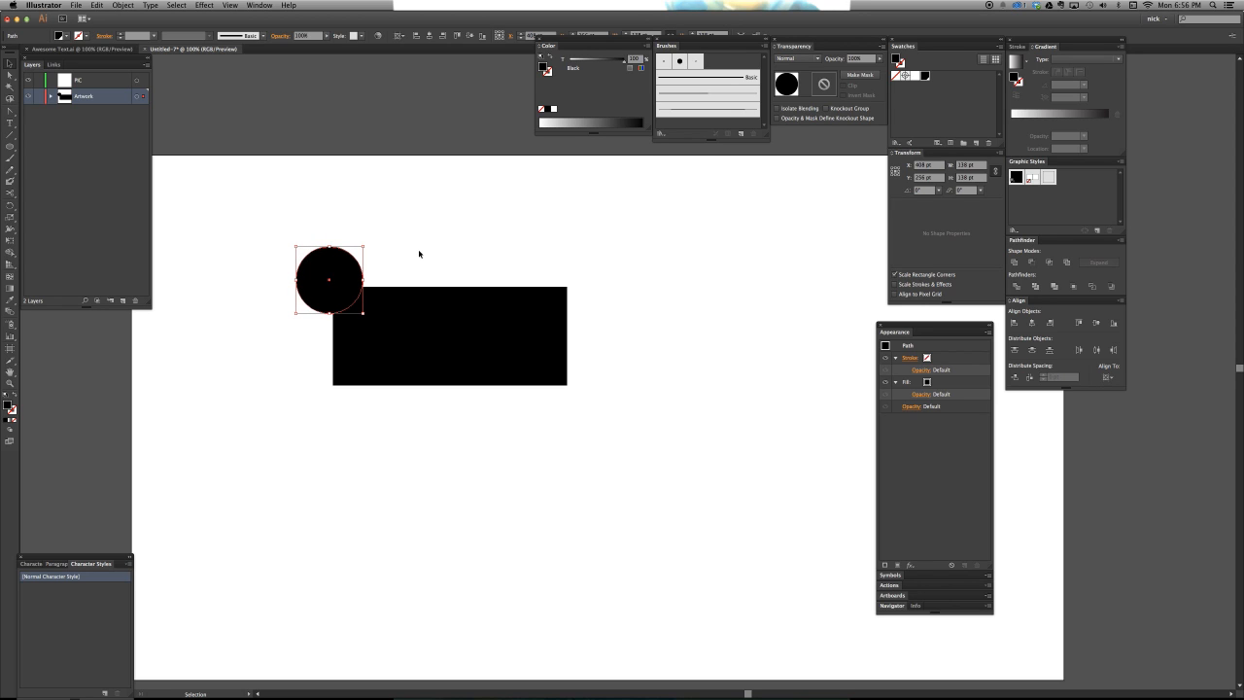
# Subtract the circle from the rectangle with Minus Front as a live compound shape, and deselect it
pyautogui.moveTo(419, 254); pyautogui.dragTo(308, 328)
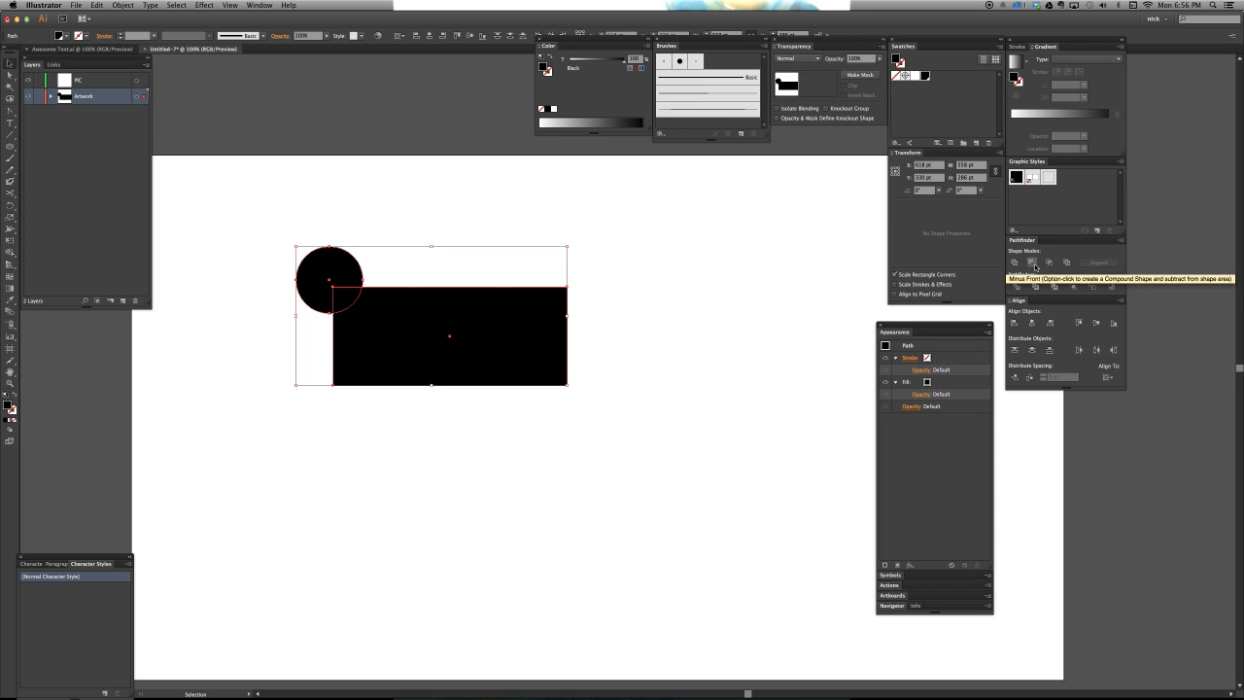
pyautogui.click(1032, 263)
pyautogui.click(421, 264)
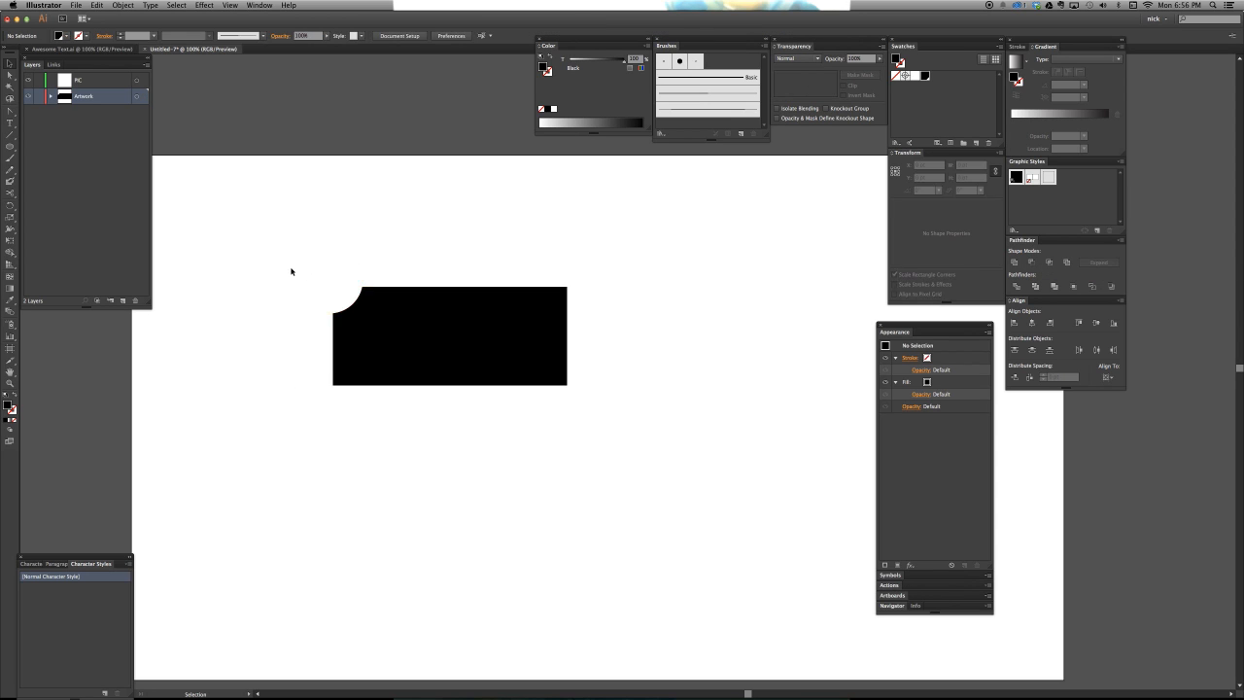
# Examine how the circle, the rectangle and the whole compound shape can each be selected
pyautogui.press('a')
pyautogui.click(329, 279)
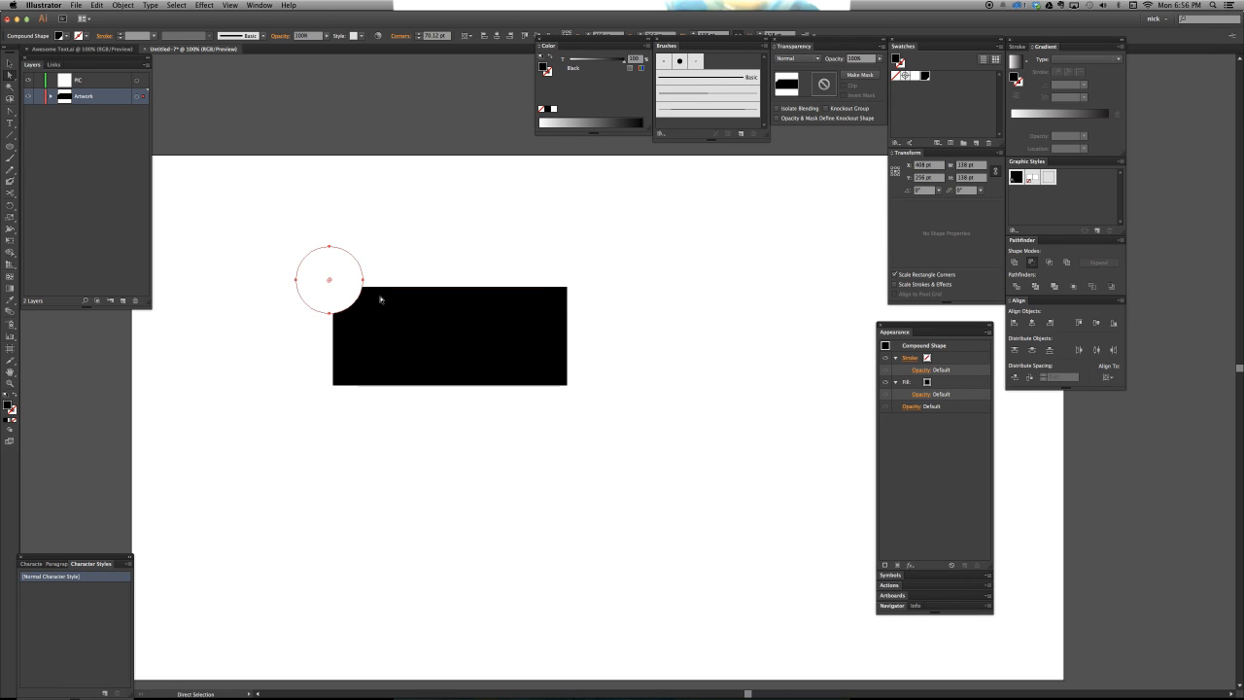
pyautogui.click(380, 297)
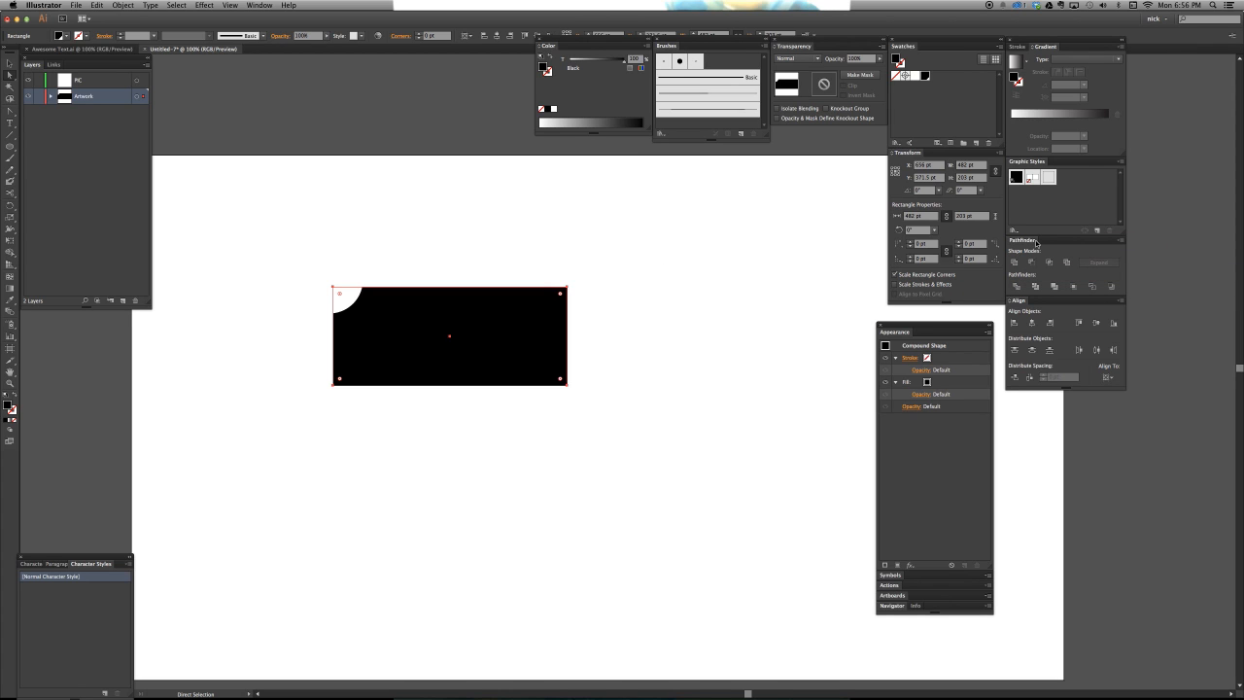
pyautogui.click(667, 329)
pyautogui.press('v')
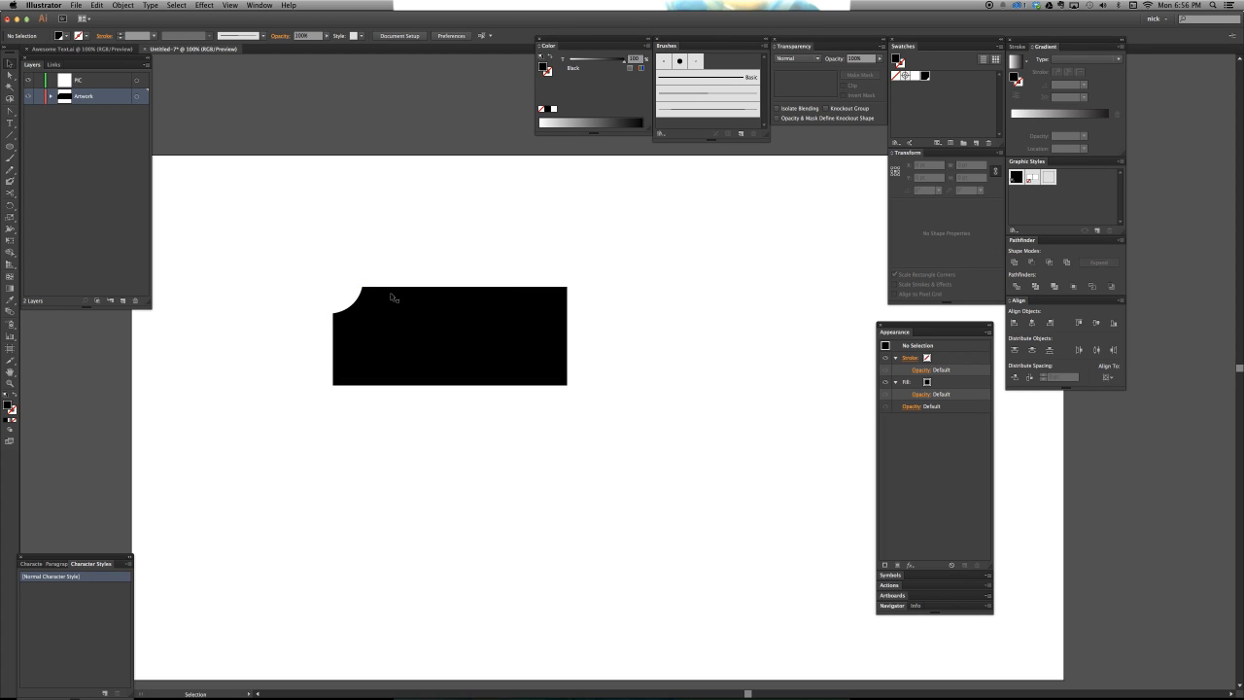
pyautogui.press('a')
pyautogui.click(330, 280)
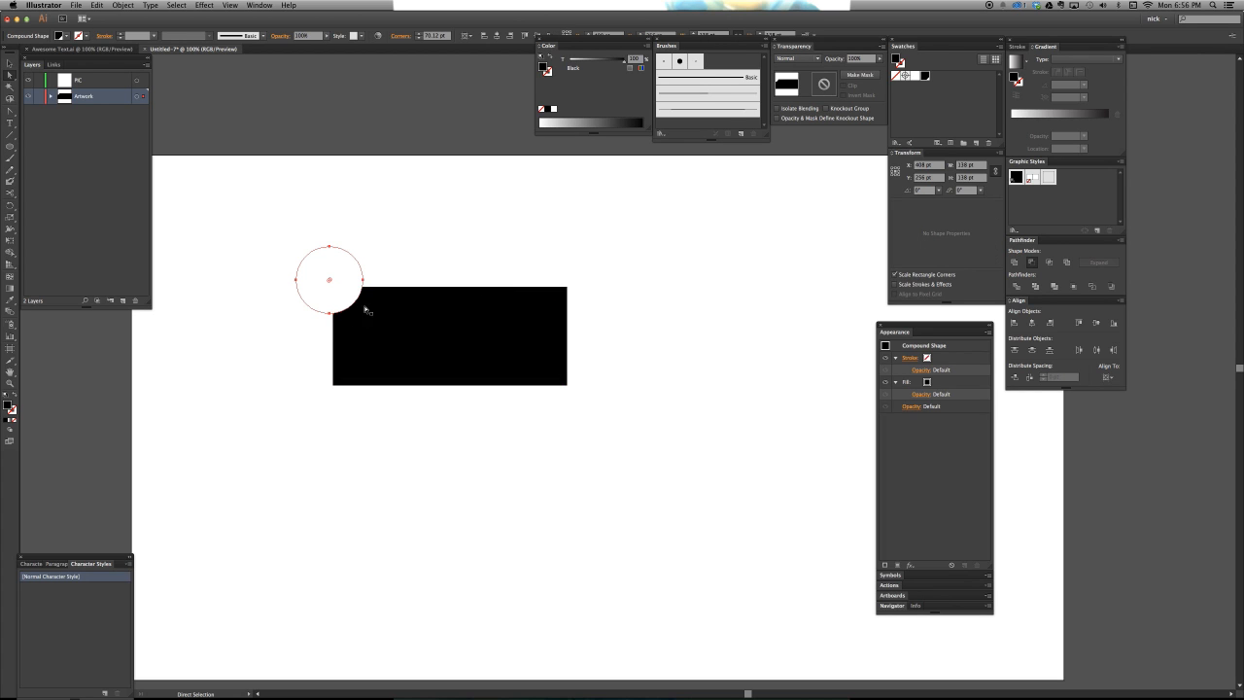
pyautogui.press('v')
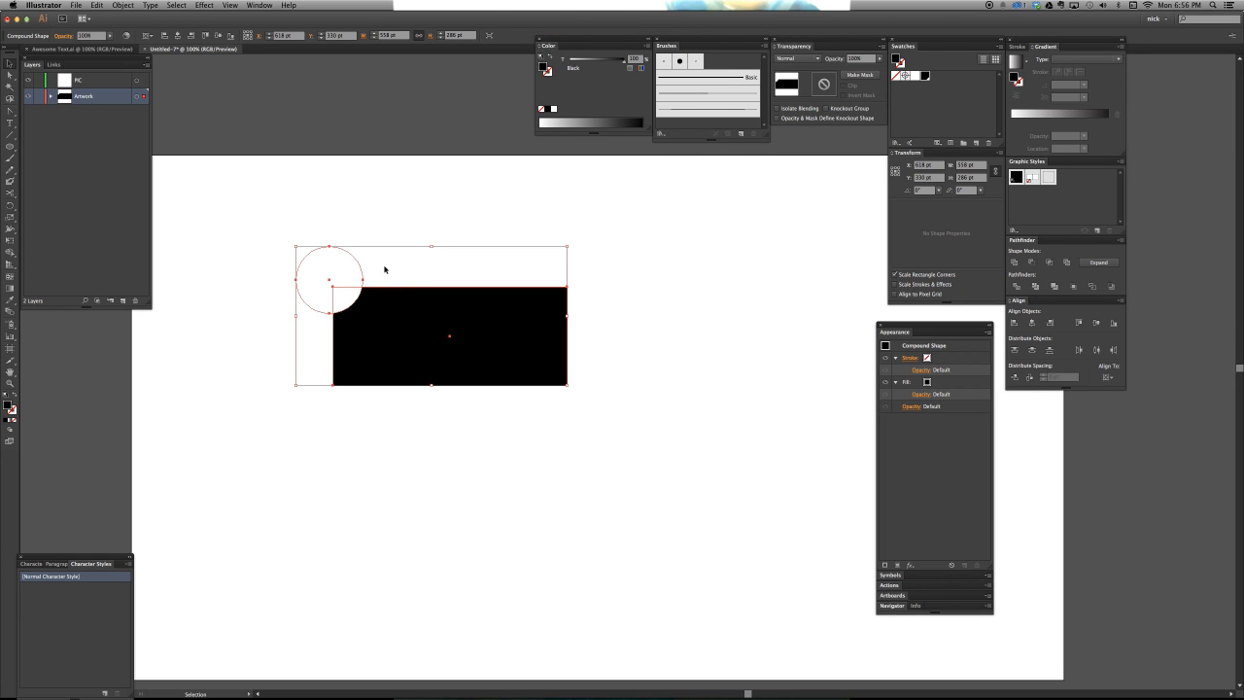
pyautogui.click(418, 264)
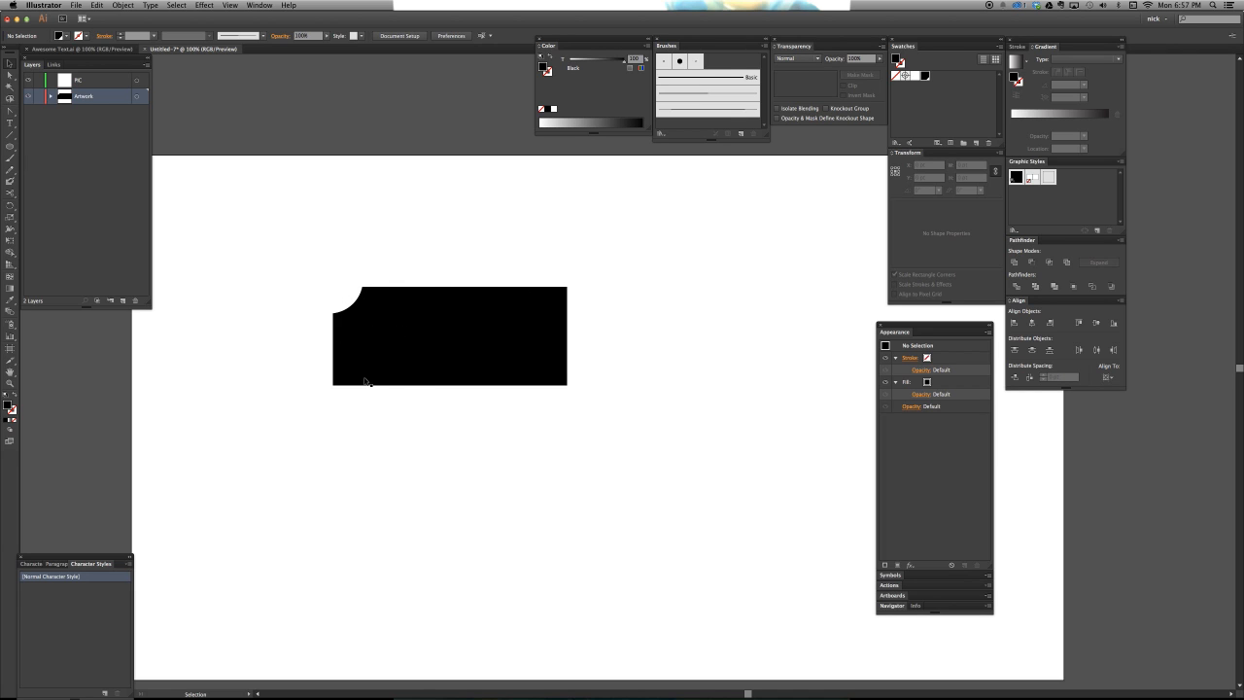
# Duplicate the subtracting circle straight down inside the compound shape, by about 149 pt, to cut near the lower-left corner
pyautogui.click(373, 334)
pyautogui.scroll(1, 267, 297)
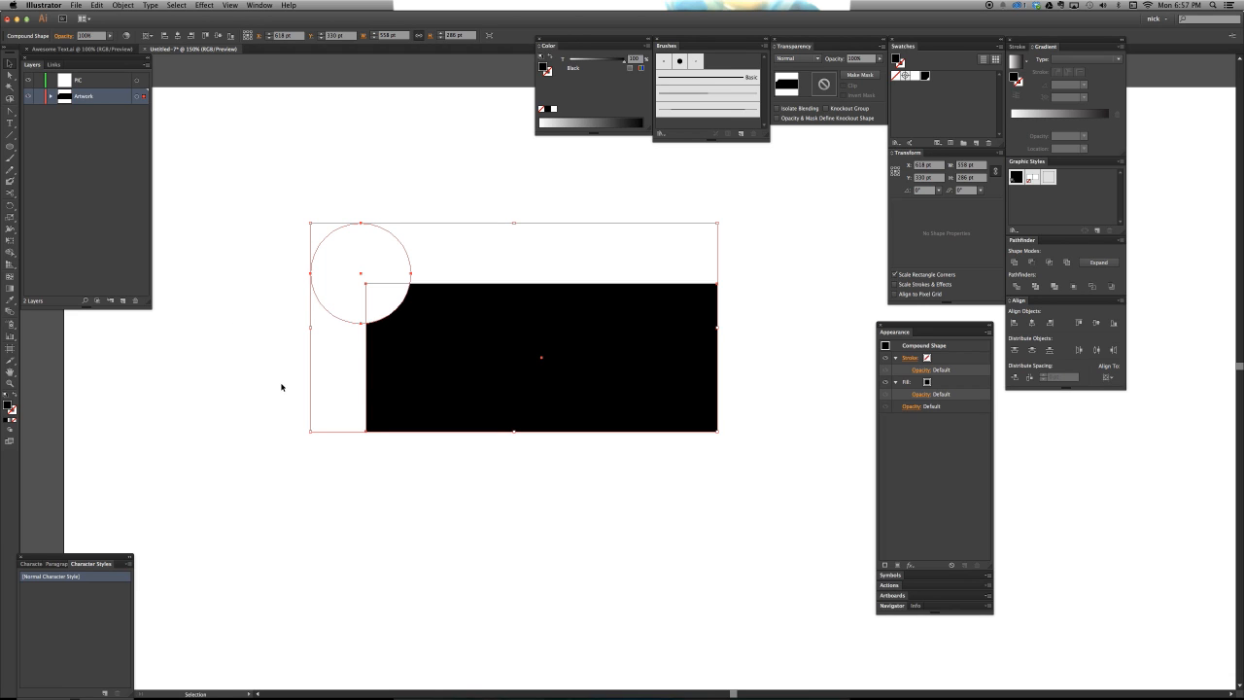
pyautogui.click(347, 345)
pyautogui.press('a')
pyautogui.click(361, 262)
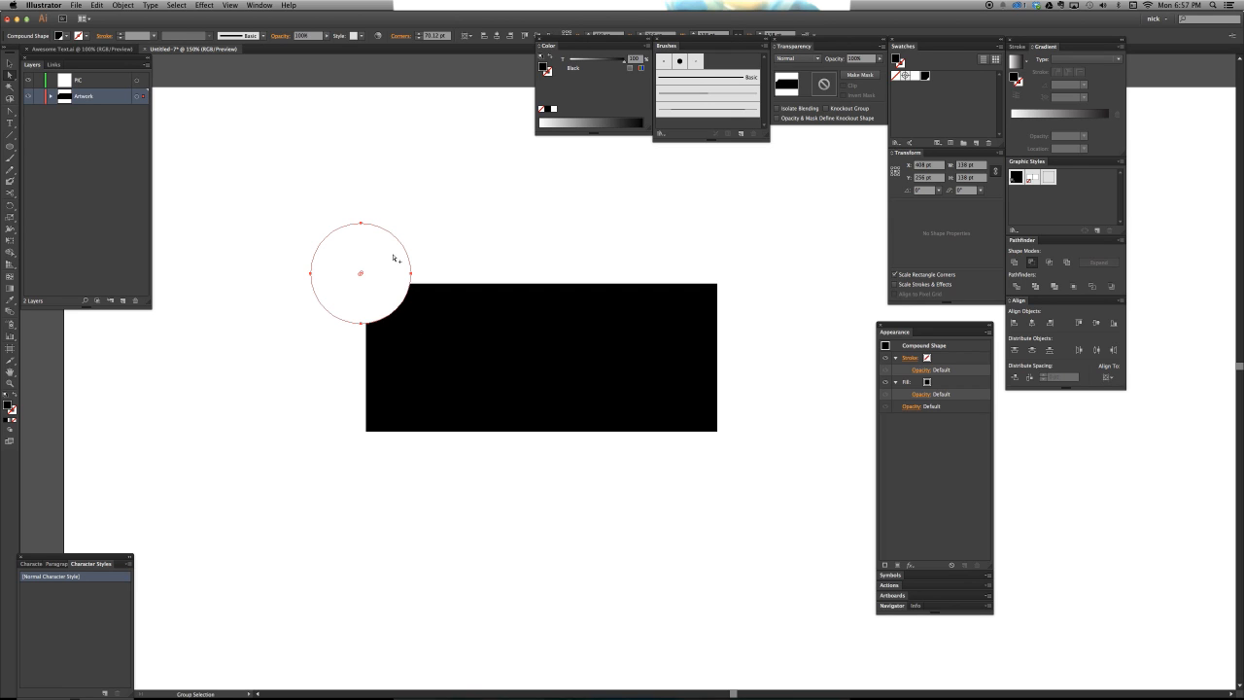
pyautogui.moveTo(380, 242); pyautogui.dragTo(379, 354)
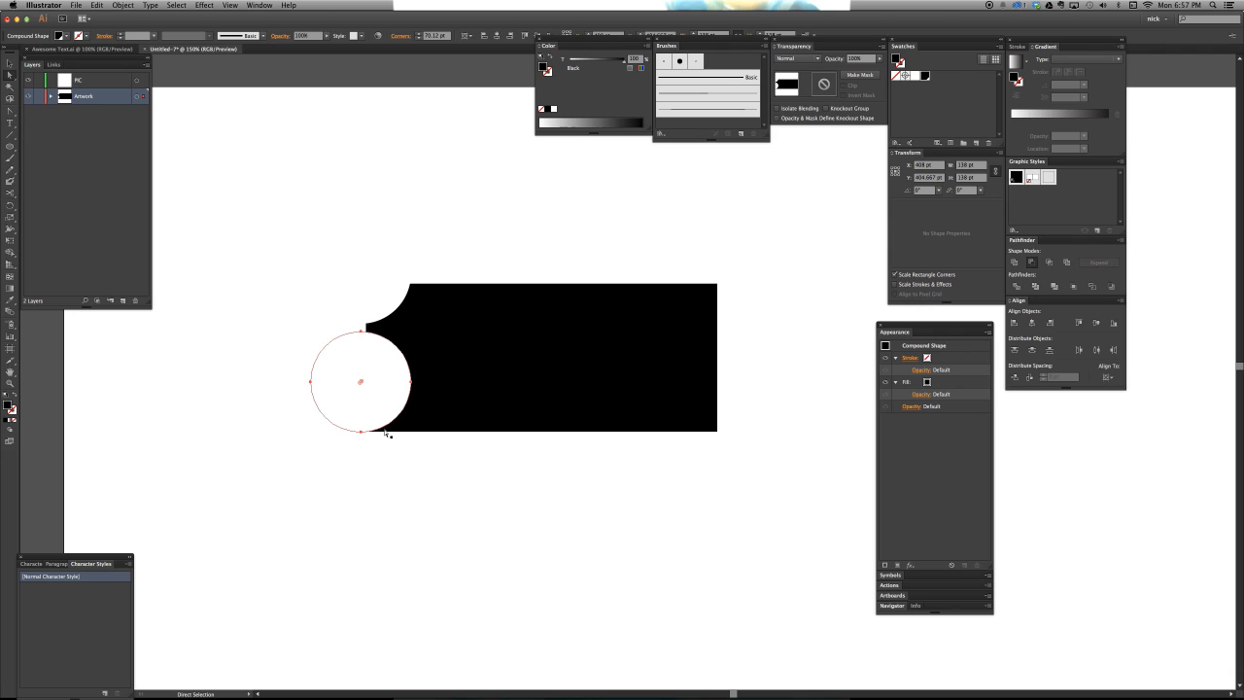
# Scale the duplicated circle down to about 32 pt in diameter on the rectangle's left edge, and deselect it
pyautogui.press('v')
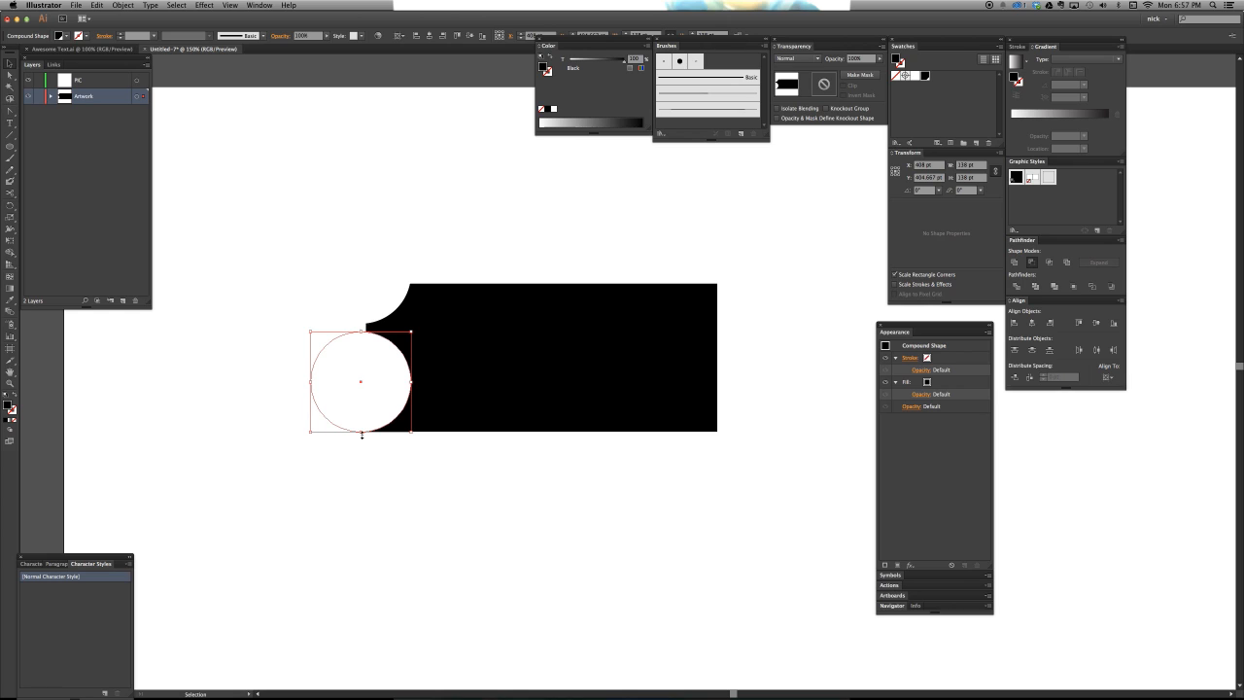
pyautogui.moveTo(362, 435); pyautogui.dragTo(362, 354)
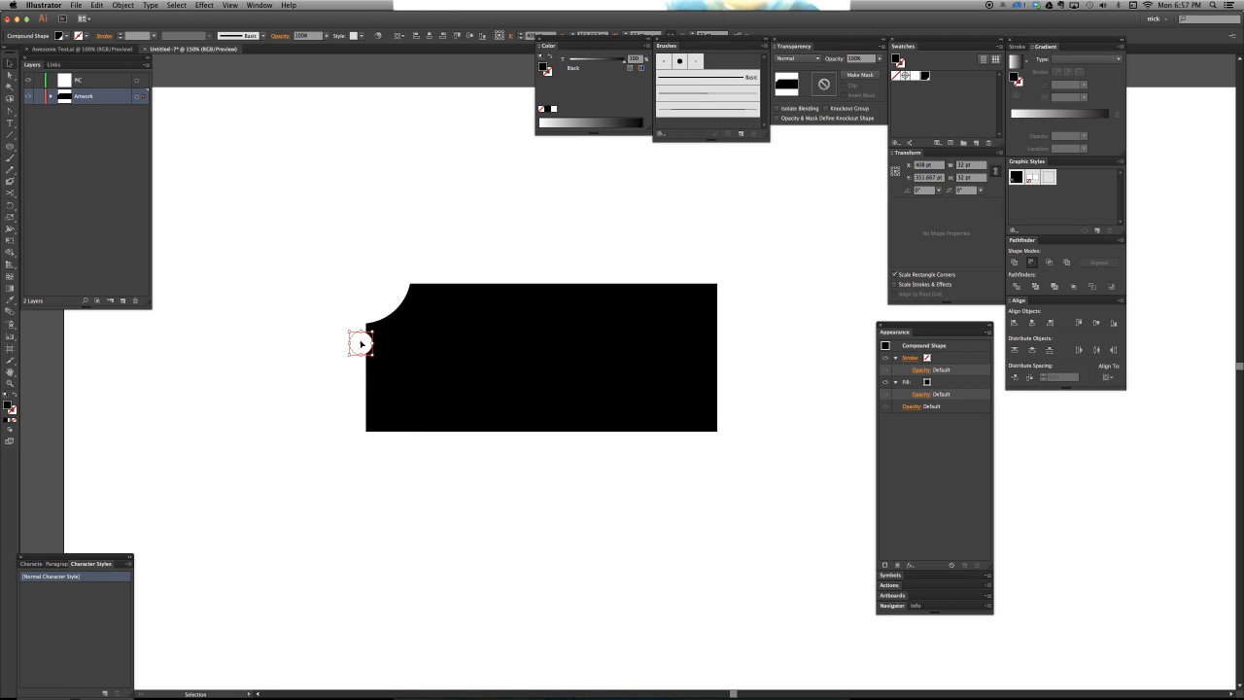
pyautogui.press('a')
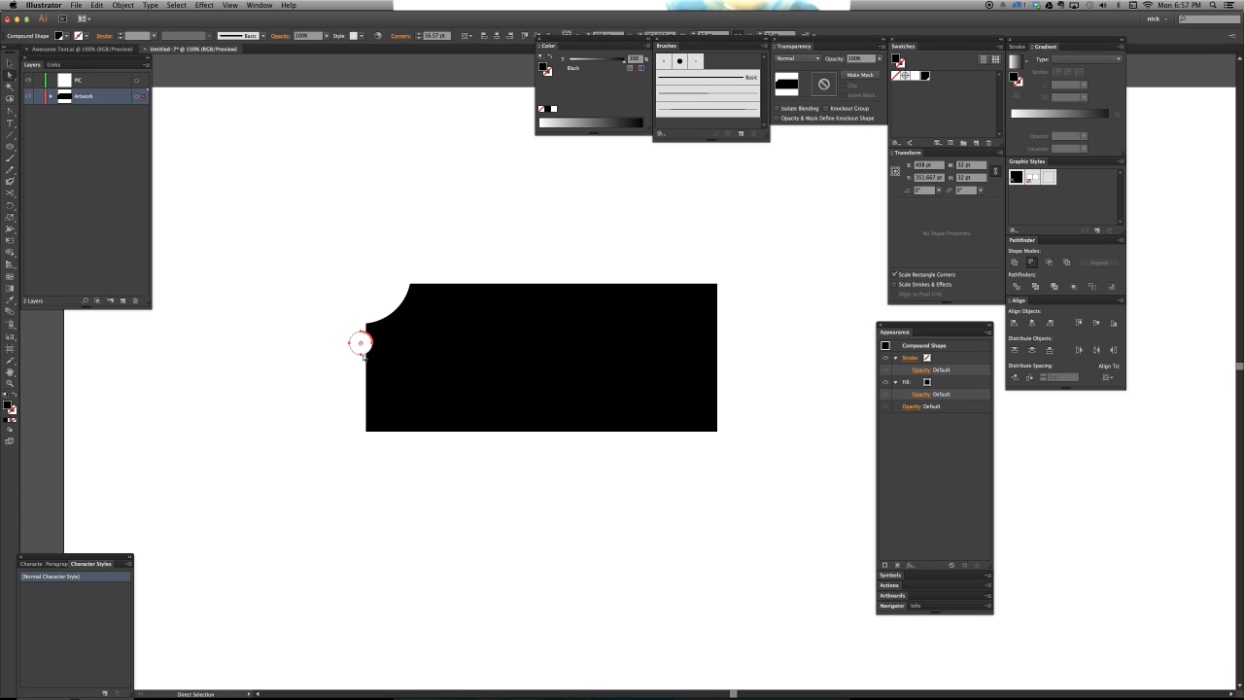
pyautogui.press('v')
pyautogui.click(341, 431)
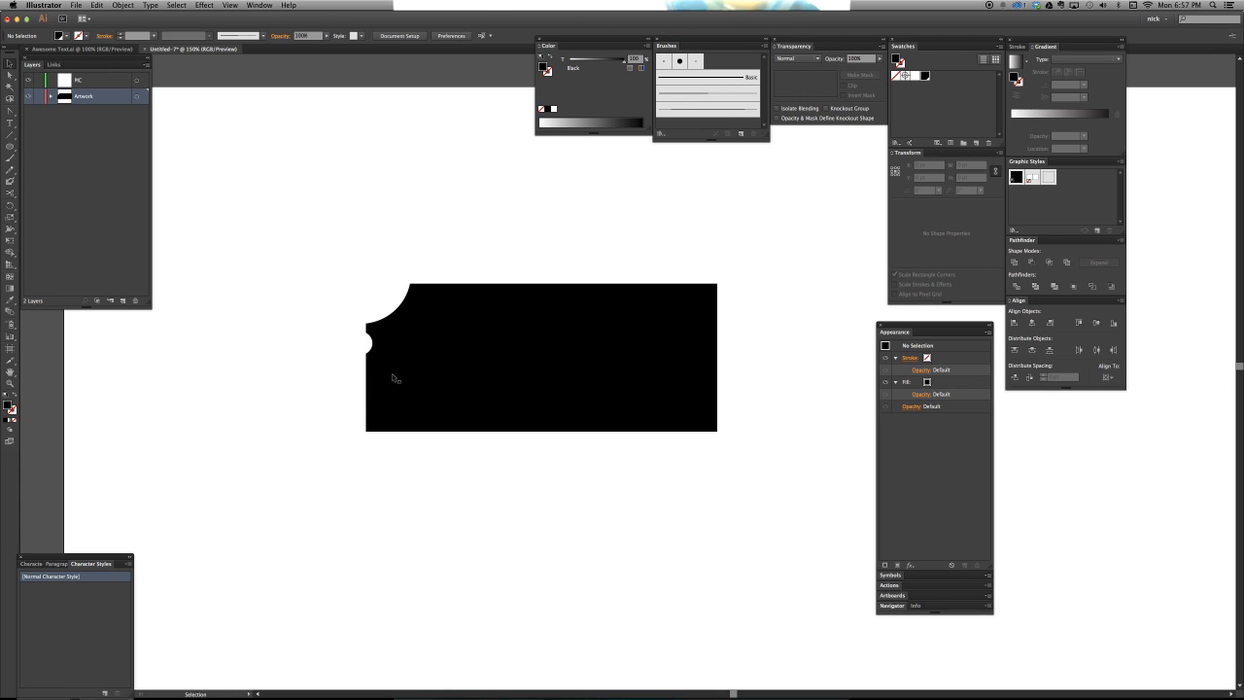
# Try moving the whole compound shape slightly, undo the move and deselect it
pyautogui.click(393, 375)
pyautogui.moveTo(446, 334)
pyautogui.mouseDown()
pyautogui.moveTo(531, 325)
pyautogui.moveTo(465, 345)
pyautogui.mouseUp()
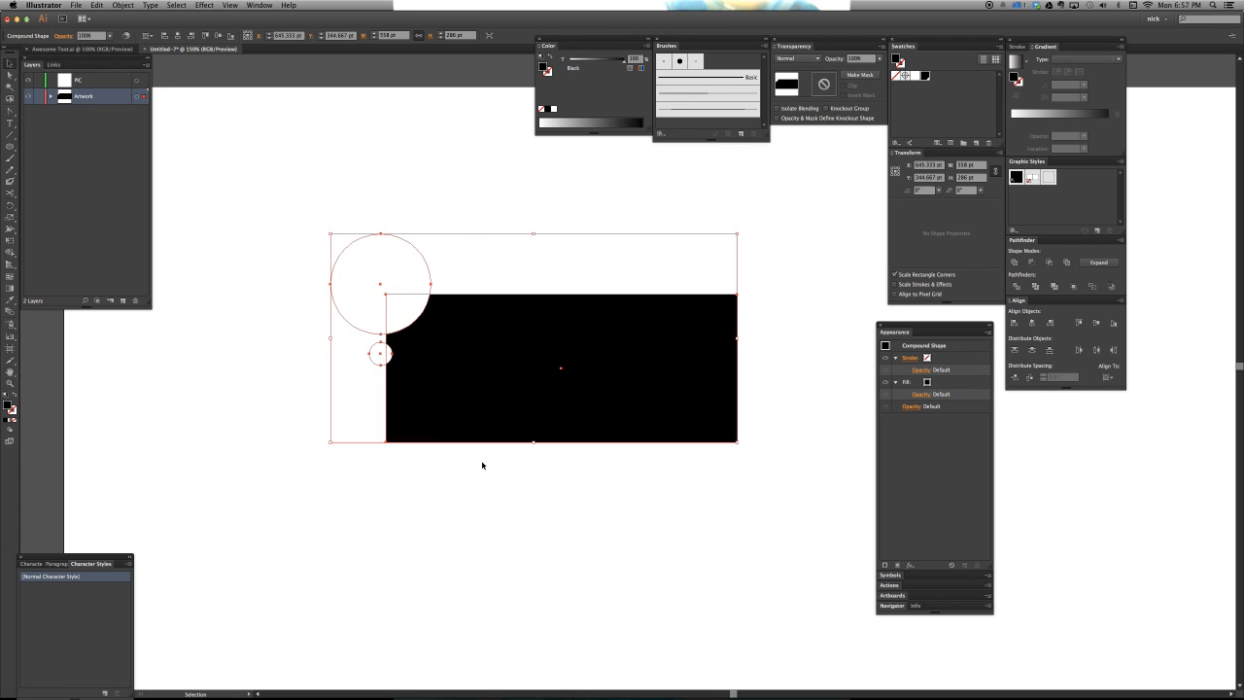
pyautogui.press('cmd+z')
pyautogui.click(397, 502)
# Reposition the small subtracting circle and duplicate it downward twice, making three evenly spaced notches along the rectangle's left edge
pyautogui.press('a')
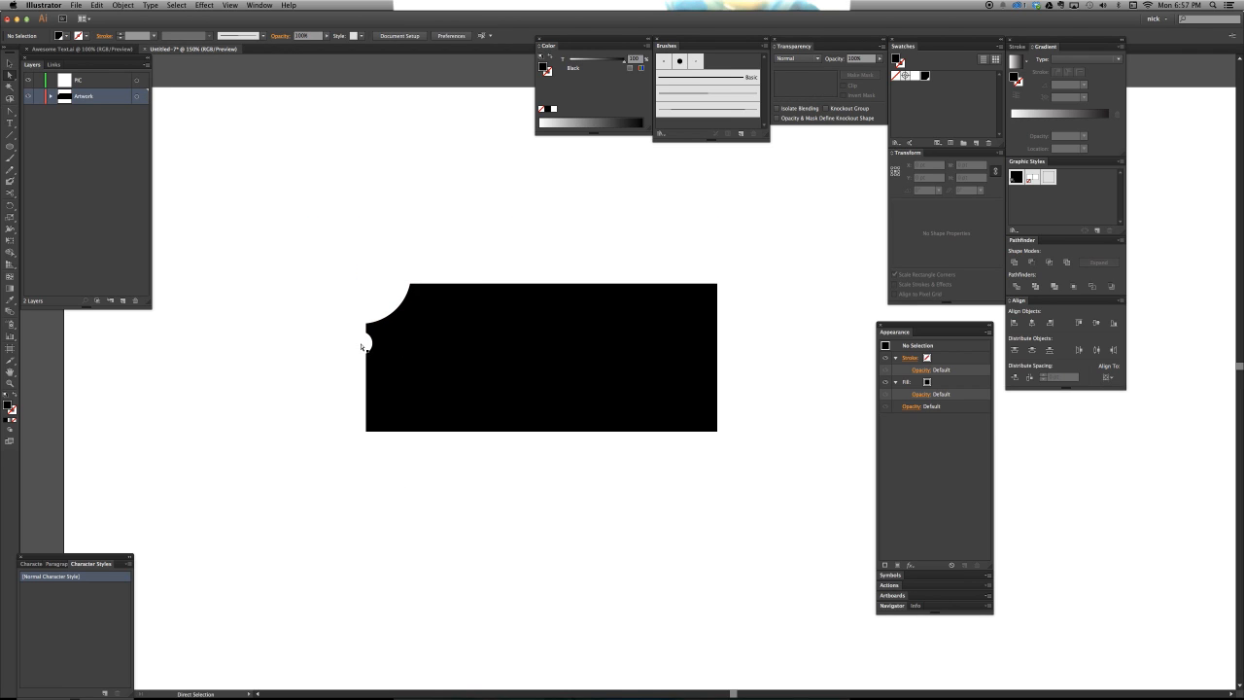
pyautogui.click(361, 344)
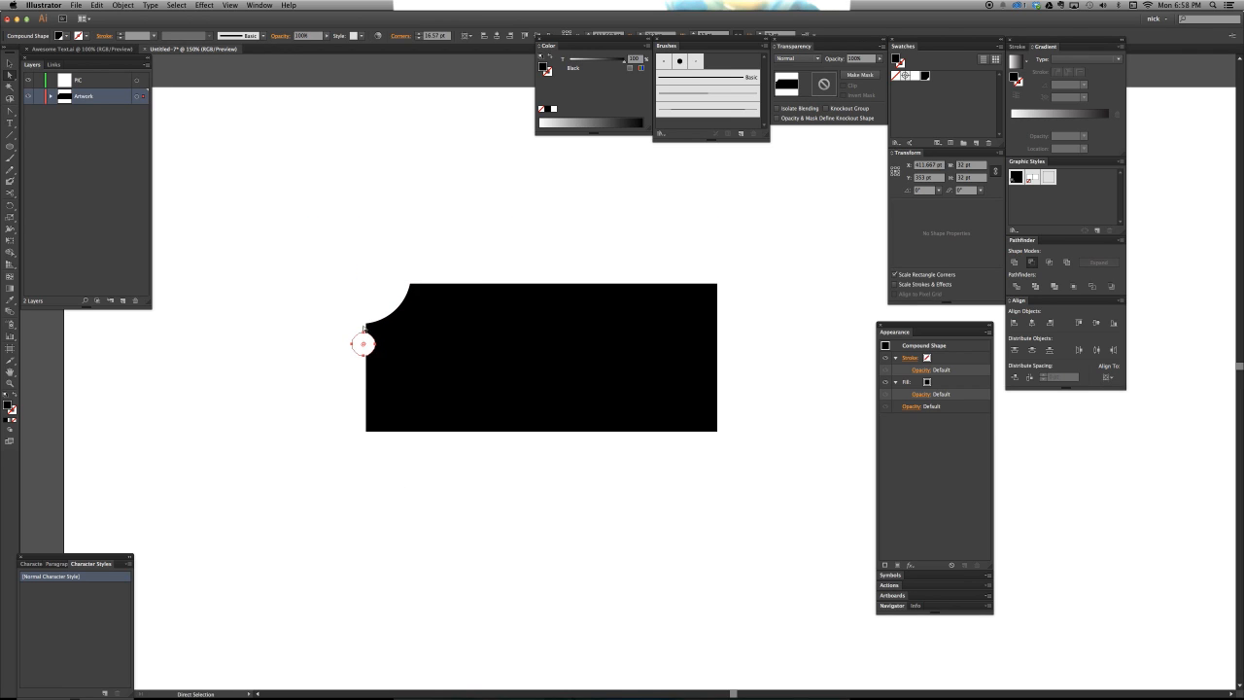
pyautogui.press('v')
pyautogui.moveTo(364, 332); pyautogui.dragTo(370, 387)
pyautogui.press('a')
pyautogui.press('super+d')
pyautogui.click(353, 516)
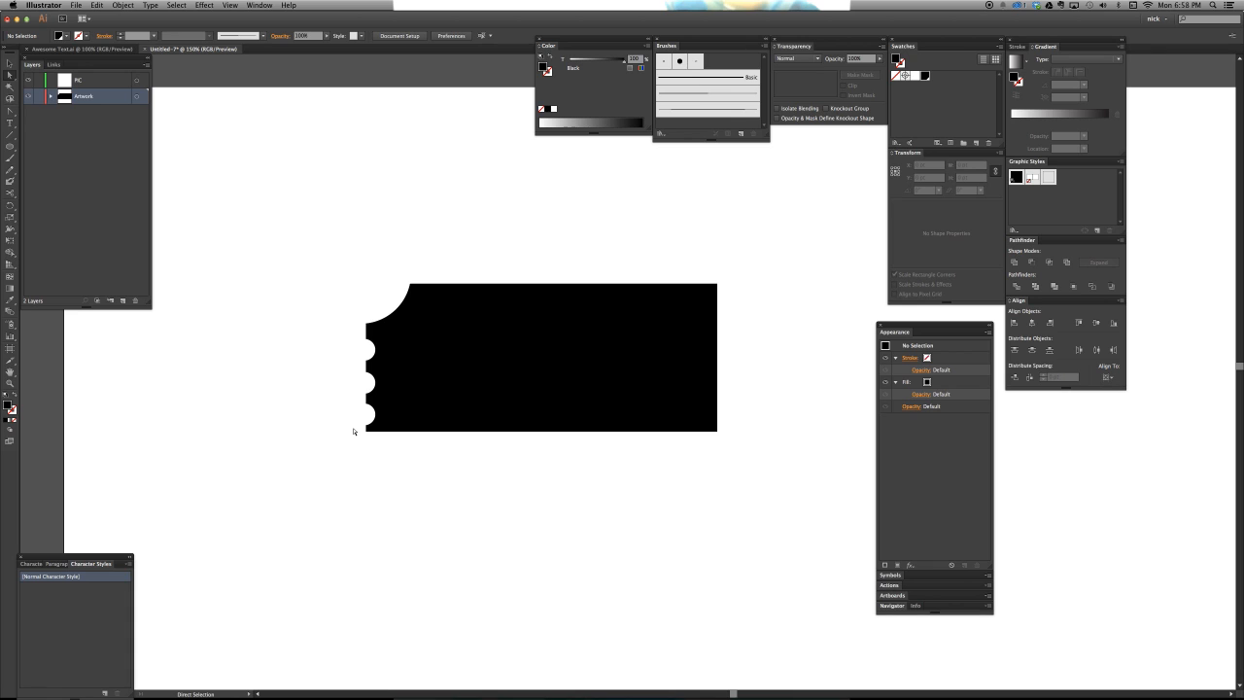
# Add a Transform effect to the whole notched compound shape
pyautogui.press('v')
pyautogui.press('super+minus')
pyautogui.hscroll(5, 461, 394)
pyautogui.scroll(-2, 460, 394)
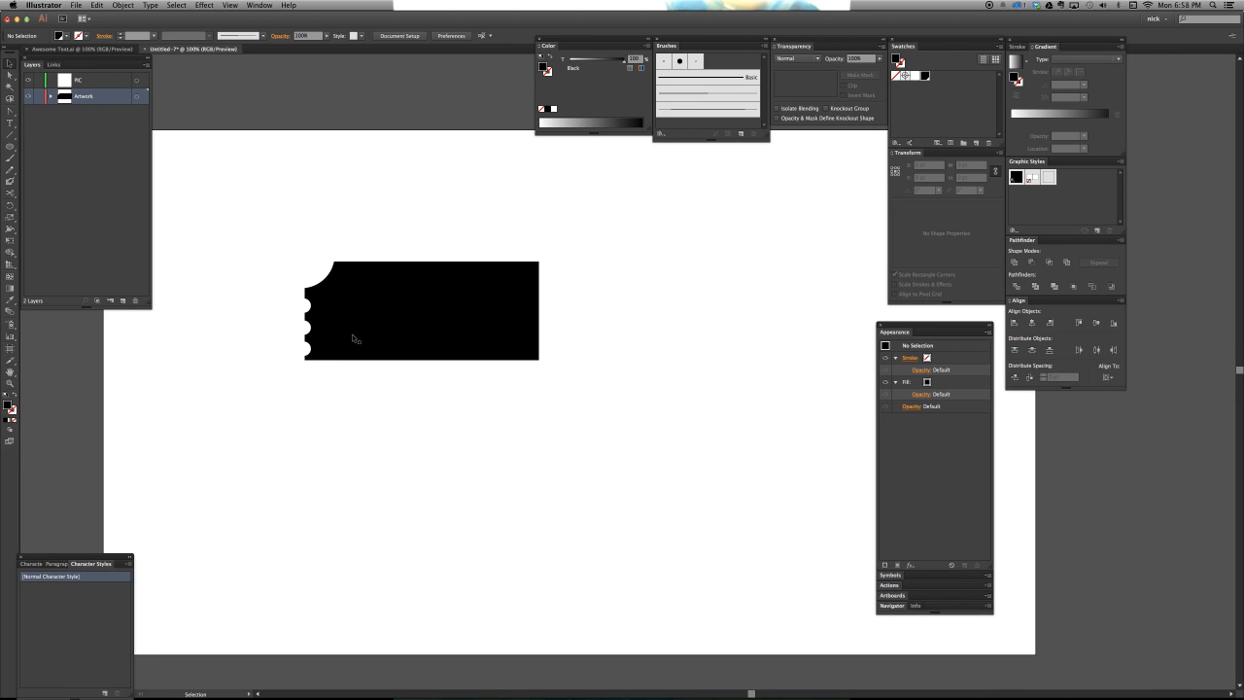
pyautogui.click(341, 317)
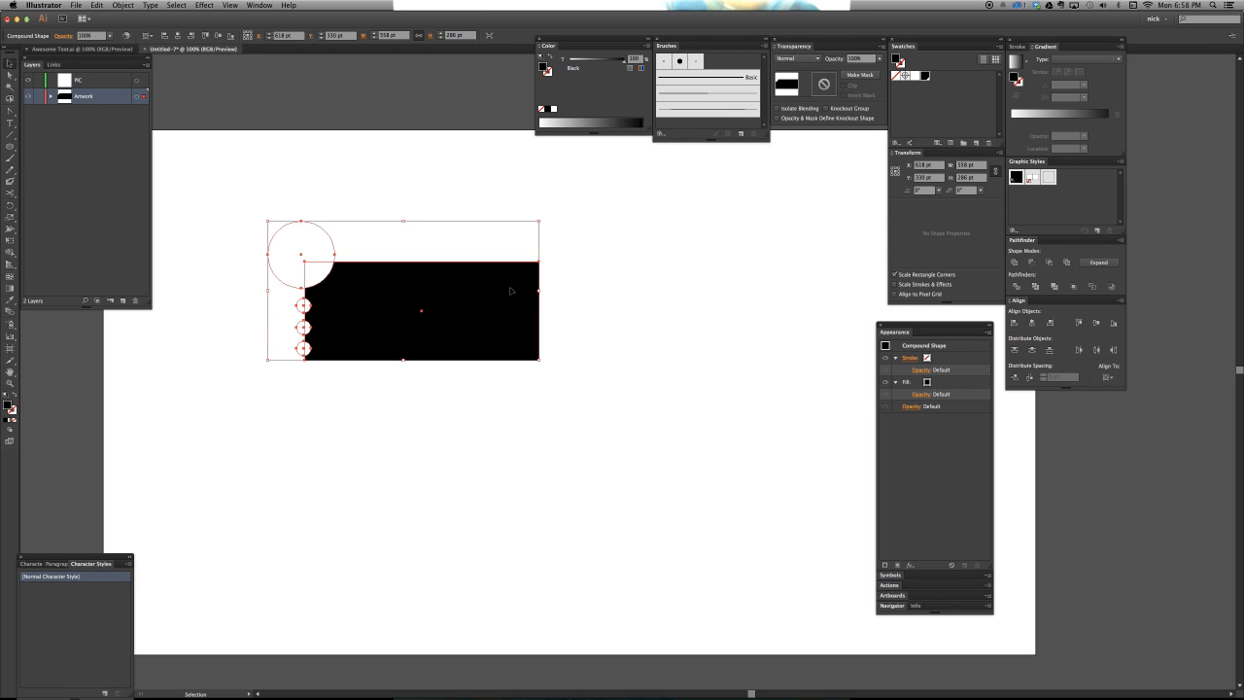
pyautogui.click(600, 281)
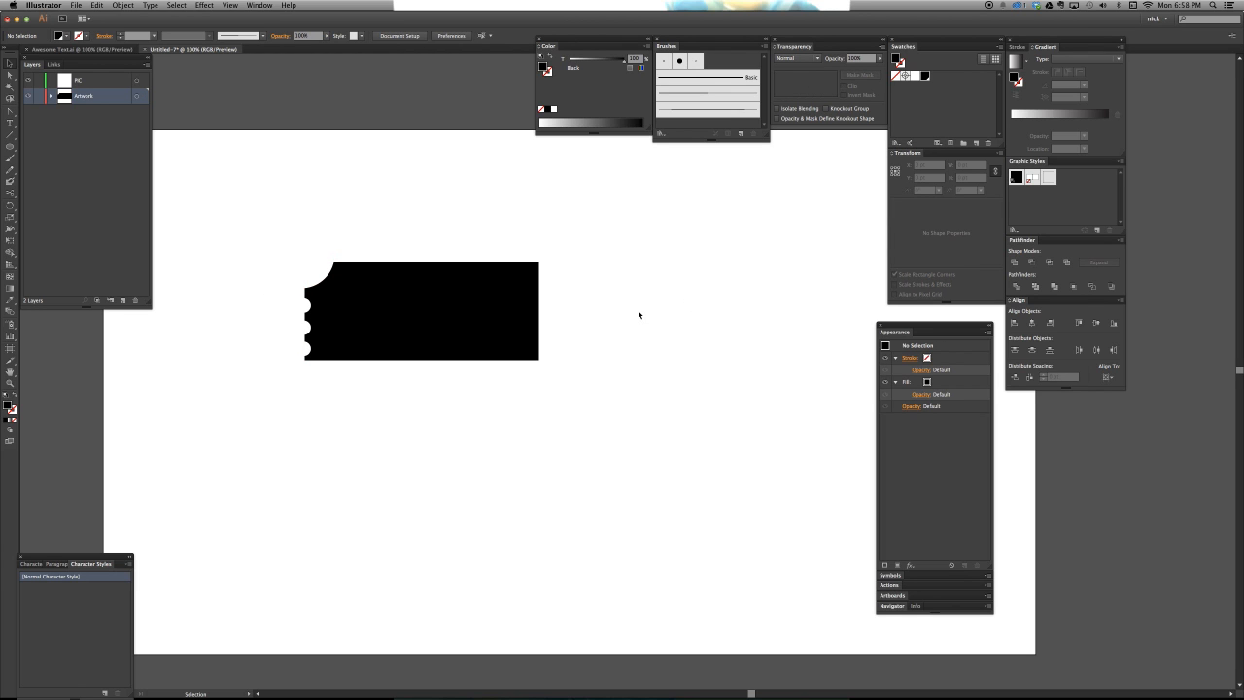
pyautogui.click(414, 320)
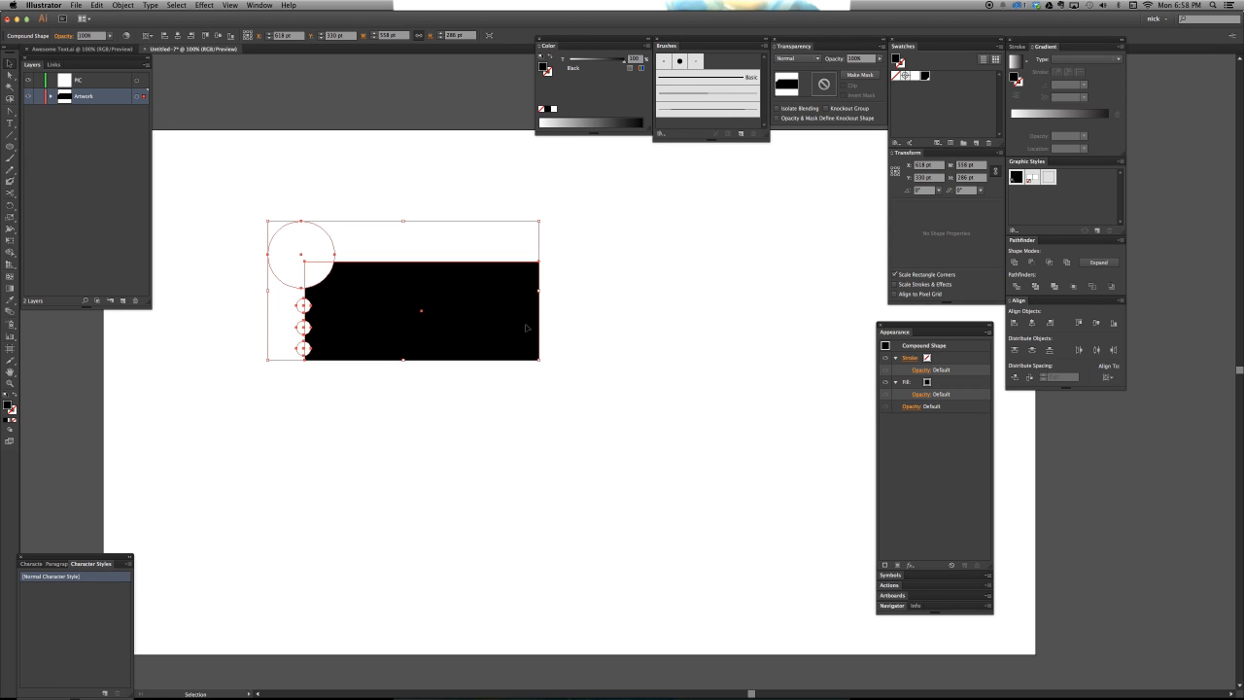
pyautogui.click(953, 350)
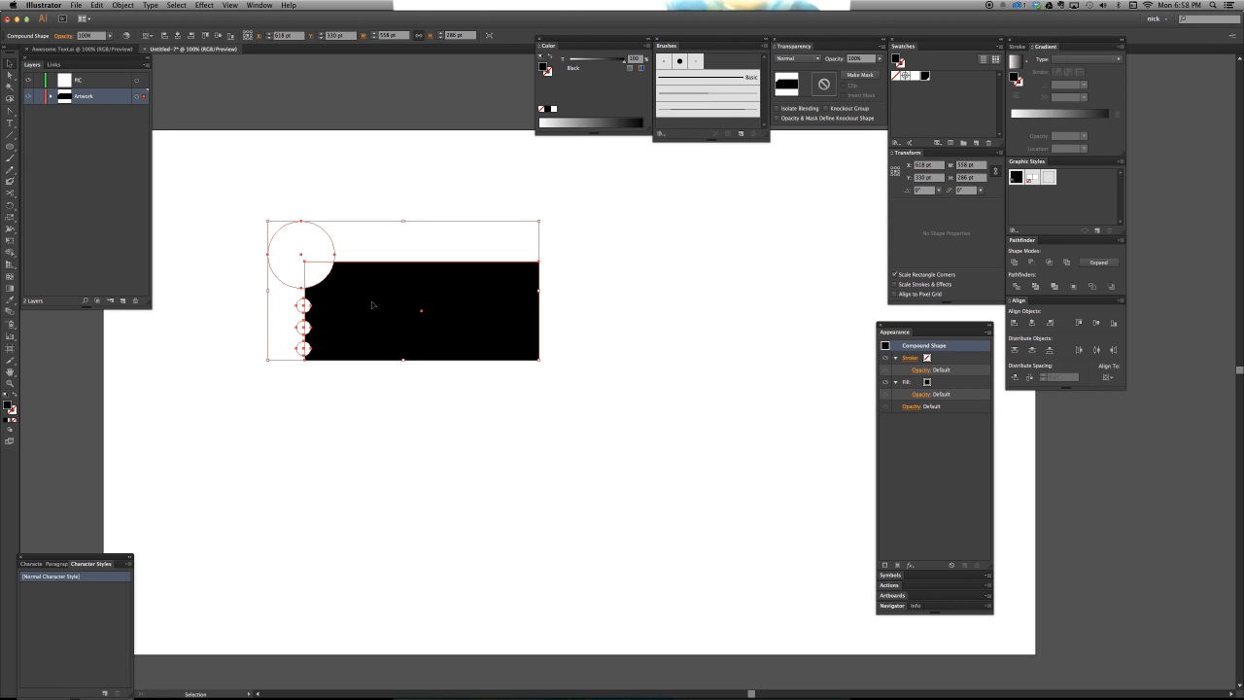
pyautogui.click(911, 563)
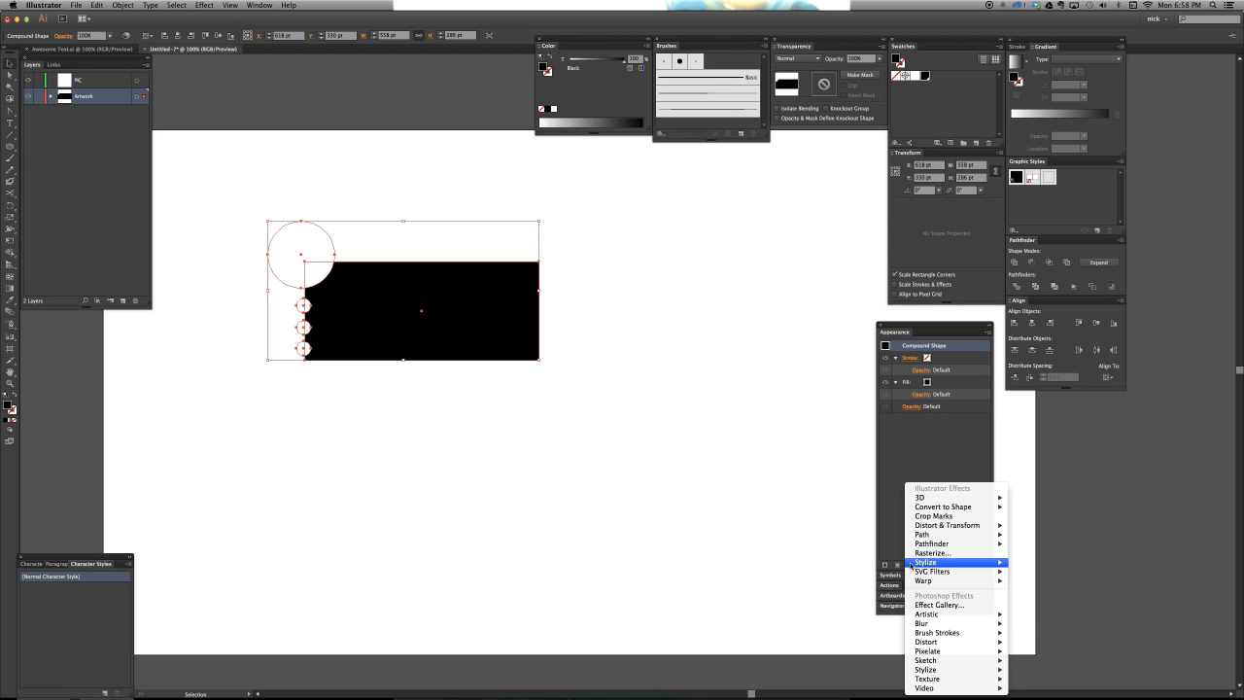
pyautogui.moveTo(927, 527)
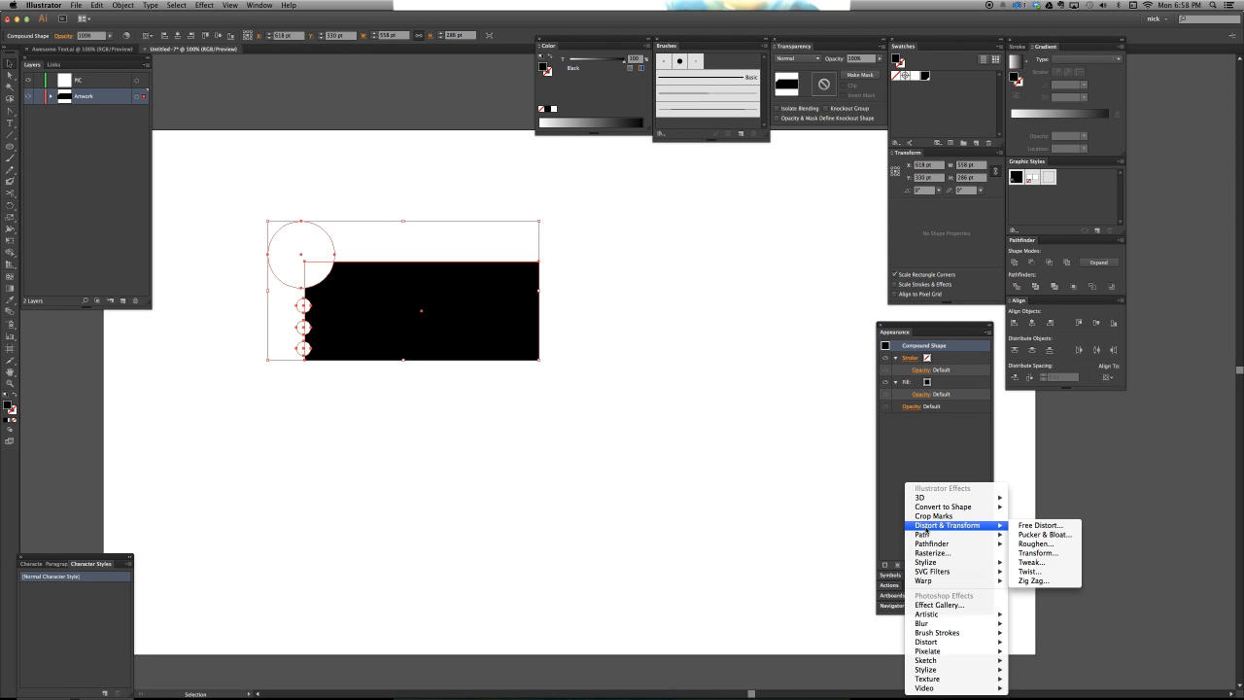
pyautogui.click(1038, 553)
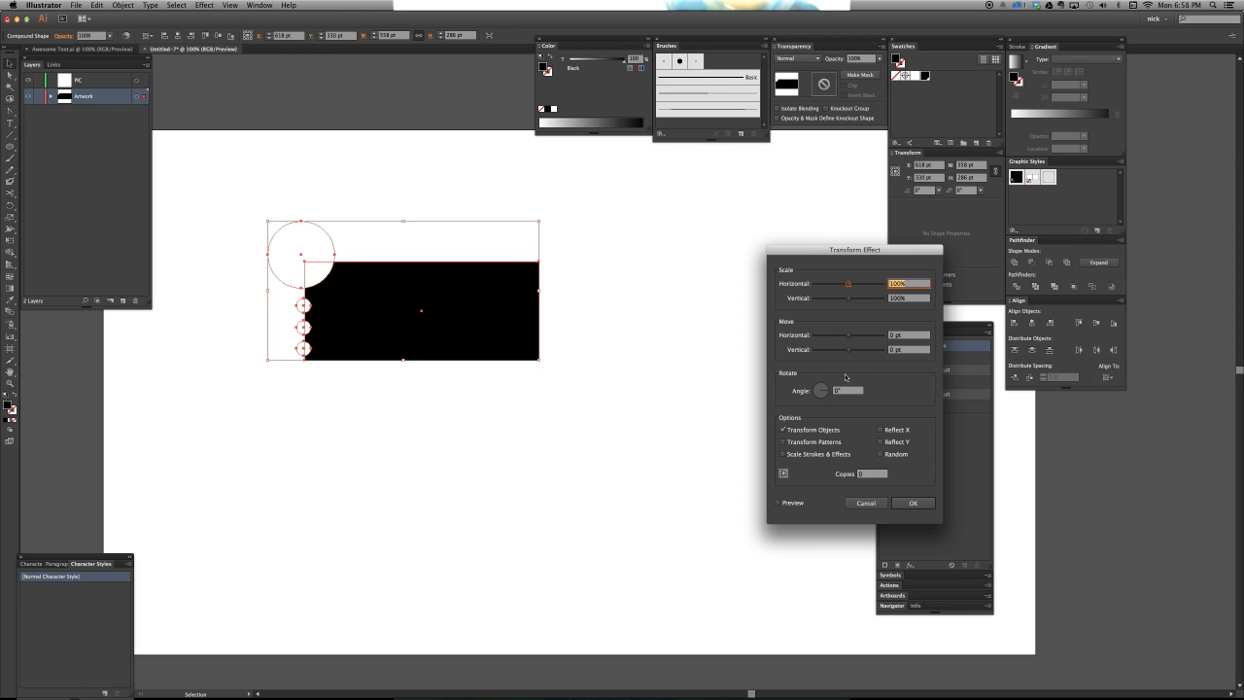
# Set the effect to Reflect X with 1 copy, mirrored about the shape's right edge, and apply it with preview on
pyautogui.click(880, 430)
pyautogui.click(872, 477)
pyautogui.write('1')
pyautogui.click(794, 503)
pyautogui.moveTo(834, 254); pyautogui.dragTo(935, 247)
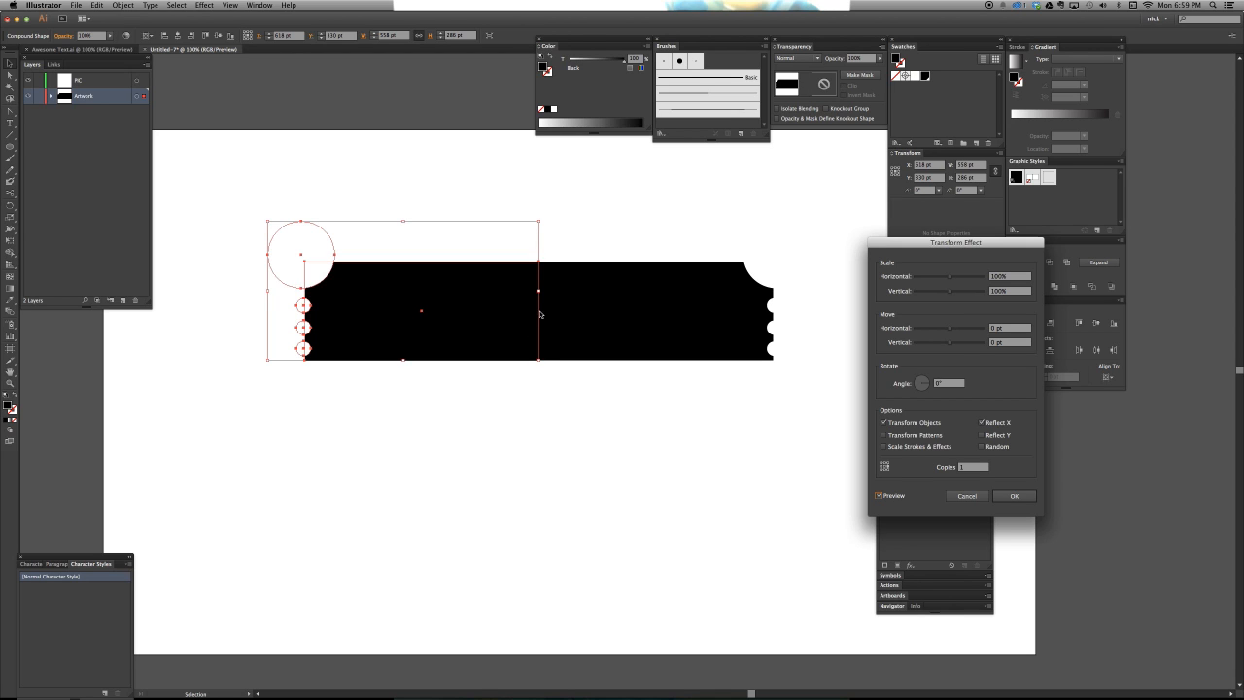
pyautogui.click(1014, 496)
# Add a second Transform effect to the compound shape alongside the existing horizontal mirror
pyautogui.click(958, 406)
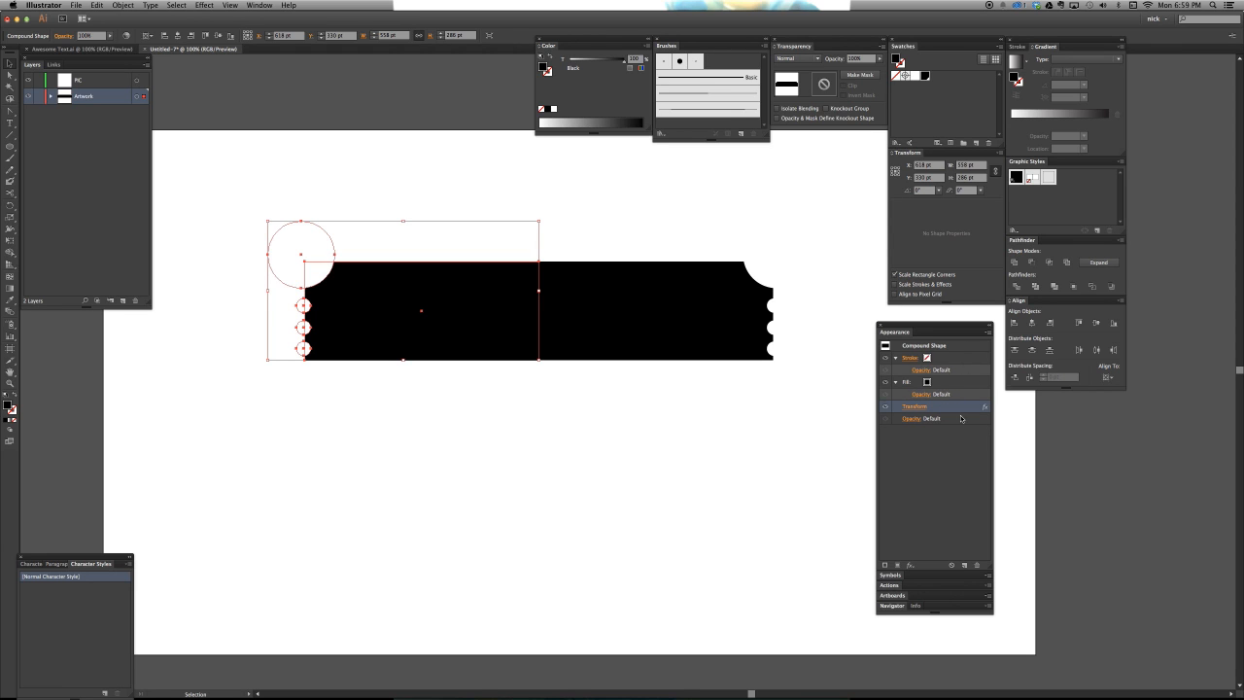
pyautogui.moveTo(952, 407)
pyautogui.mouseDown()
pyautogui.moveTo(944, 387)
pyautogui.moveTo(953, 418)
pyautogui.mouseUp()
pyautogui.click(945, 395)
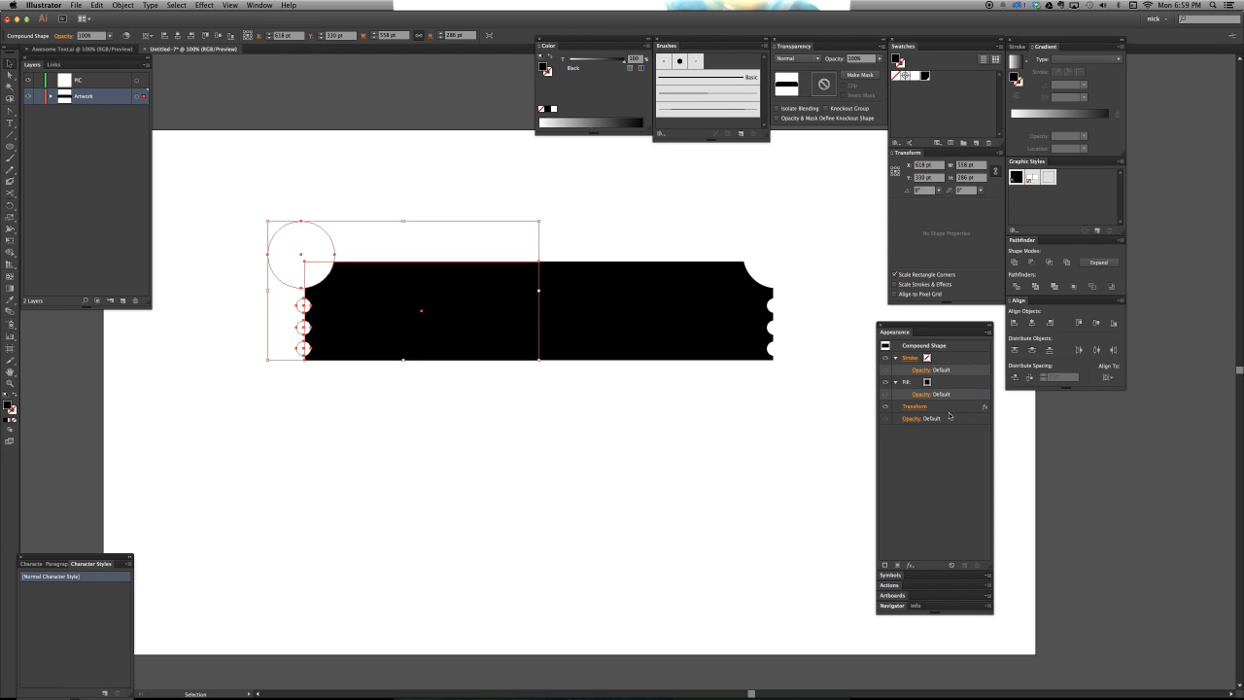
pyautogui.click(945, 408)
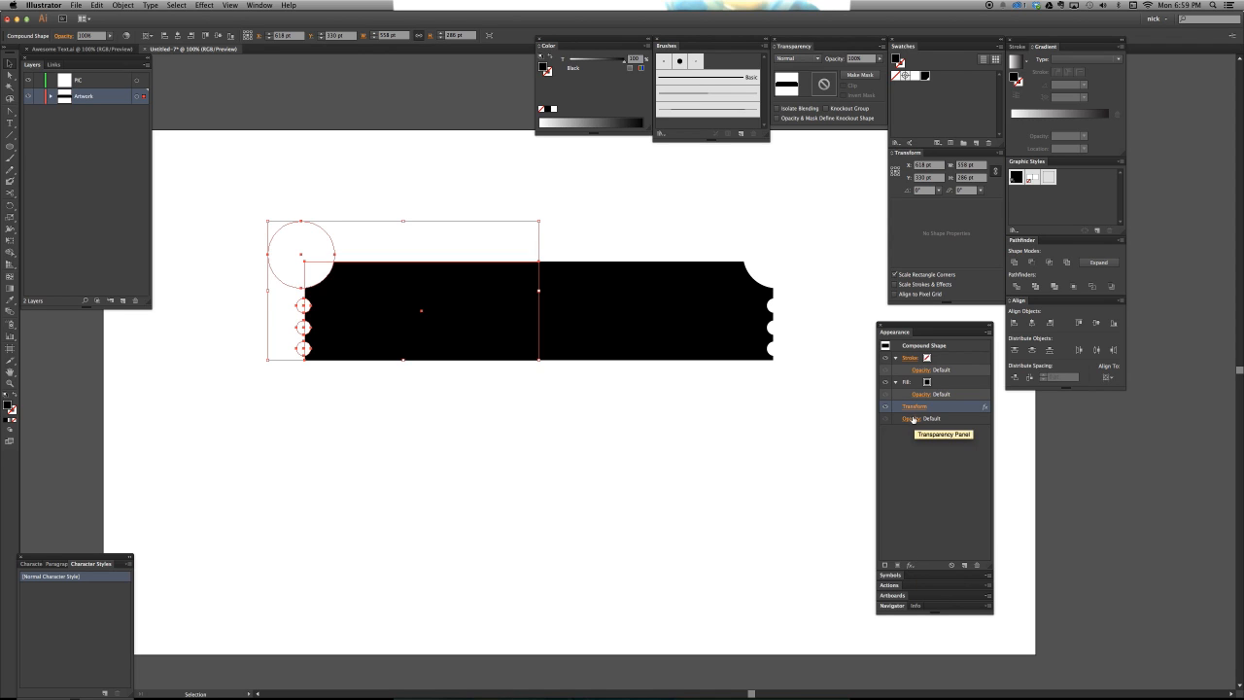
pyautogui.click(911, 564)
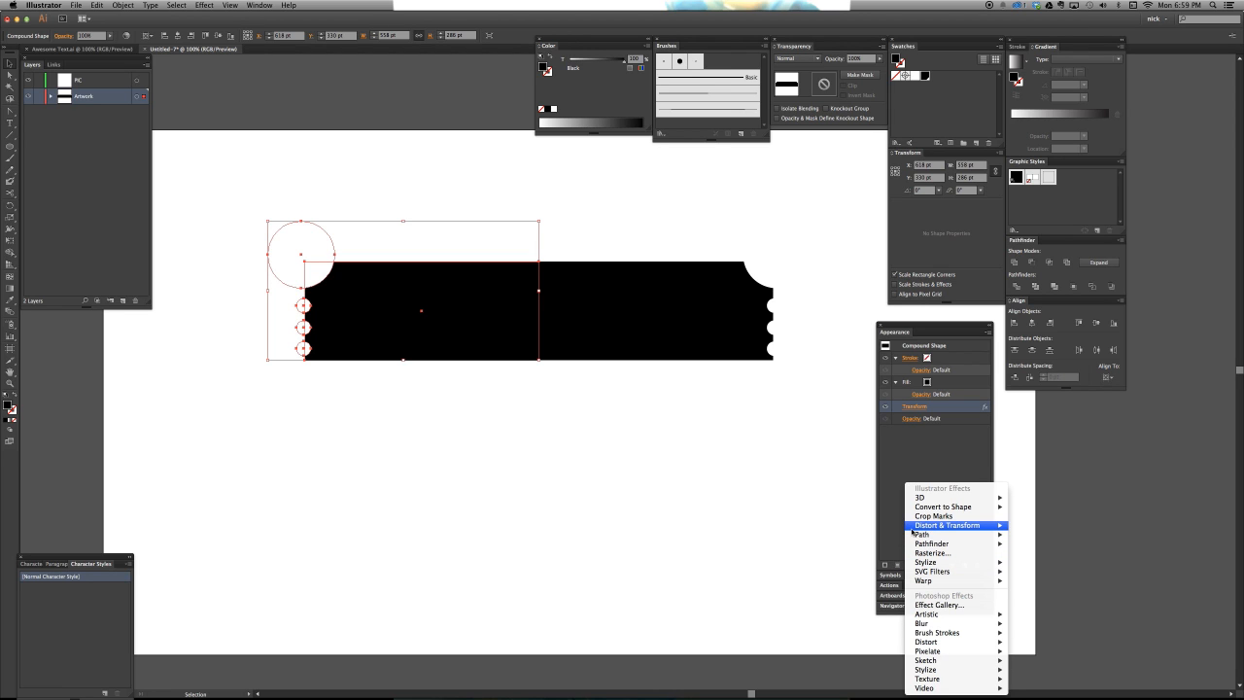
pyautogui.moveTo(1010, 528)
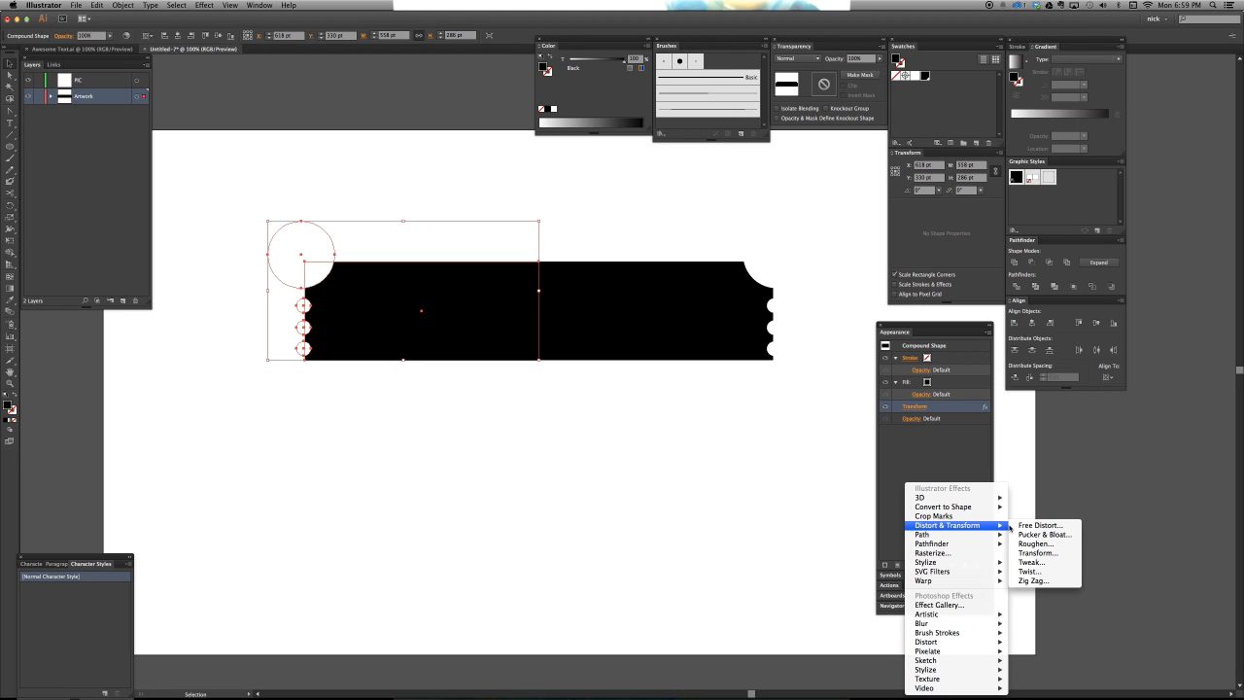
pyautogui.click(1049, 554)
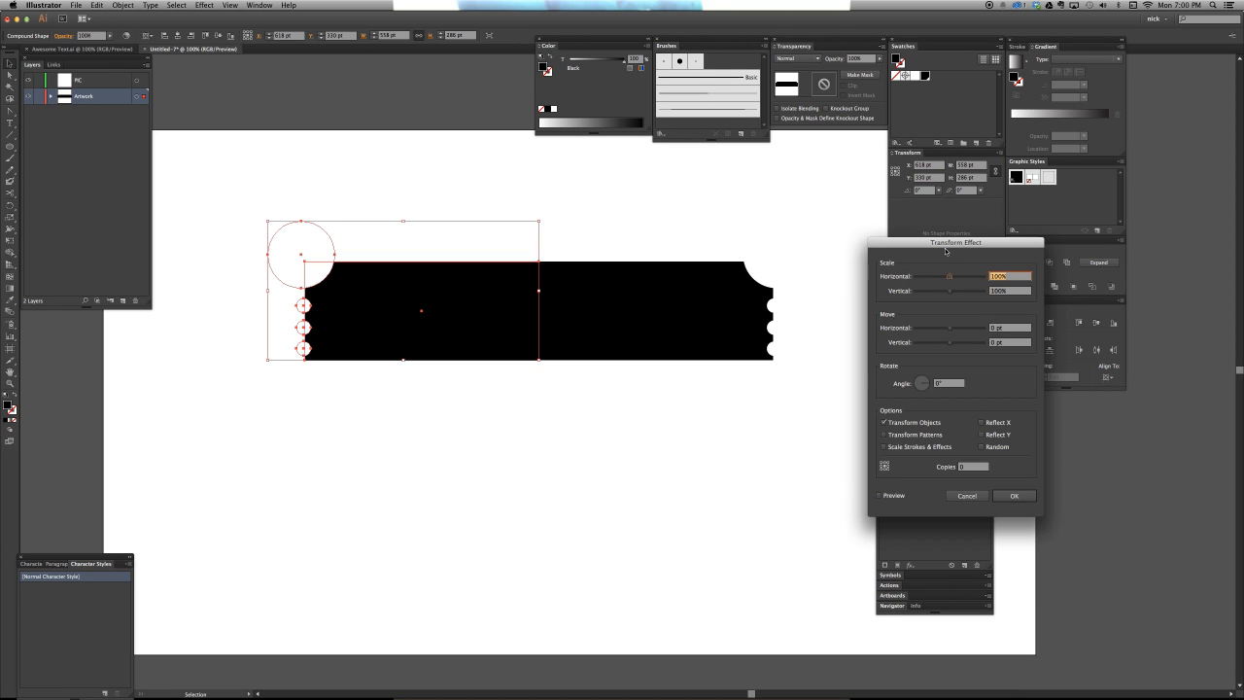
pyautogui.moveTo(911, 244); pyautogui.dragTo(649, 285)
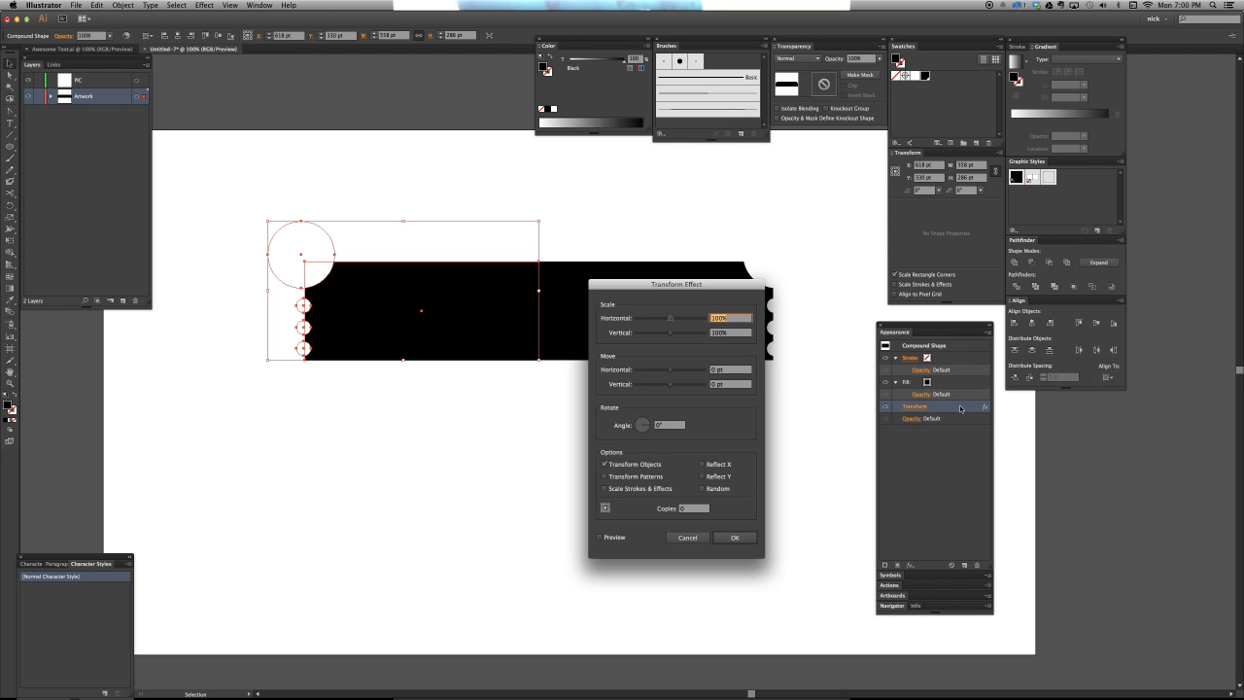
pyautogui.moveTo(704, 289); pyautogui.dragTo(929, 251)
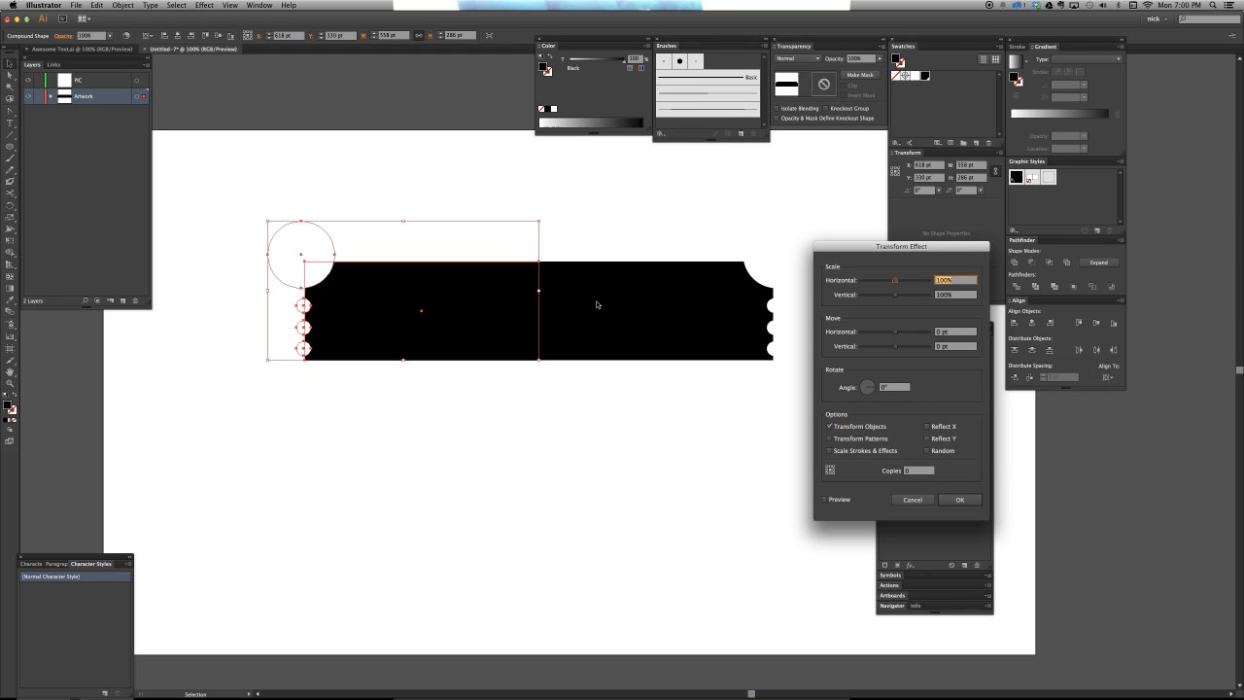
# Set the second effect to Reflect Y with 1 copy, mirrored about the shape's bottom edge, and apply it with preview on
pyautogui.click(940, 441)
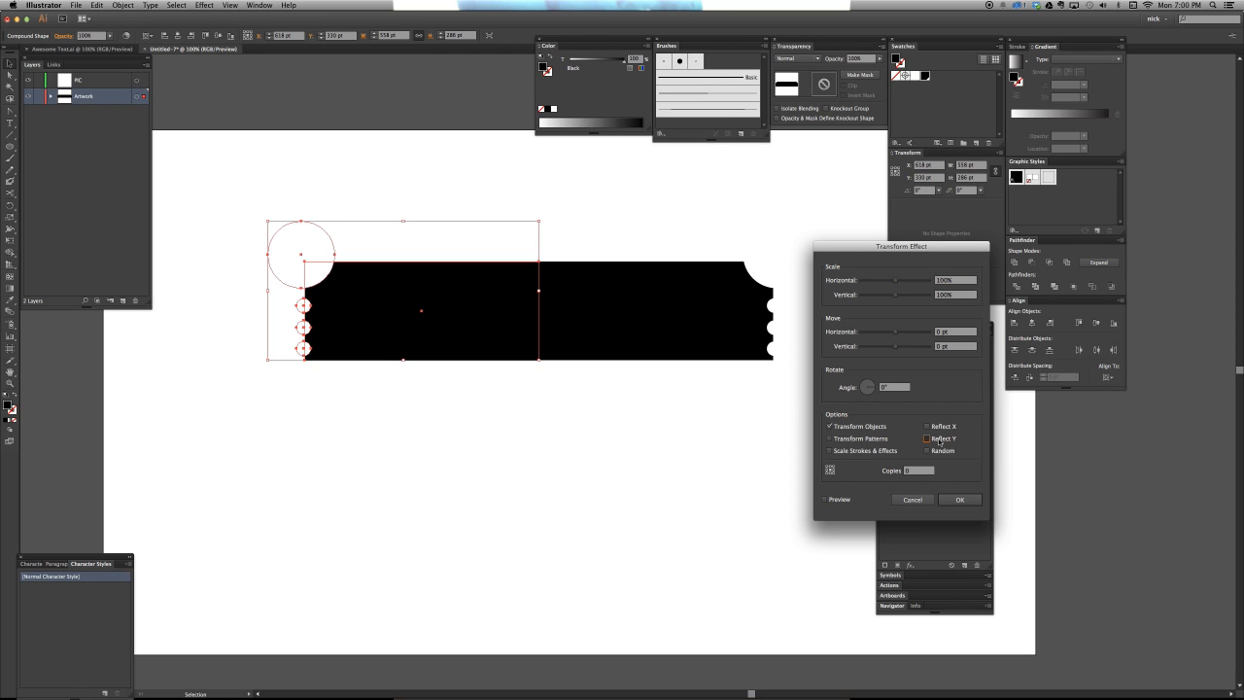
pyautogui.click(840, 499)
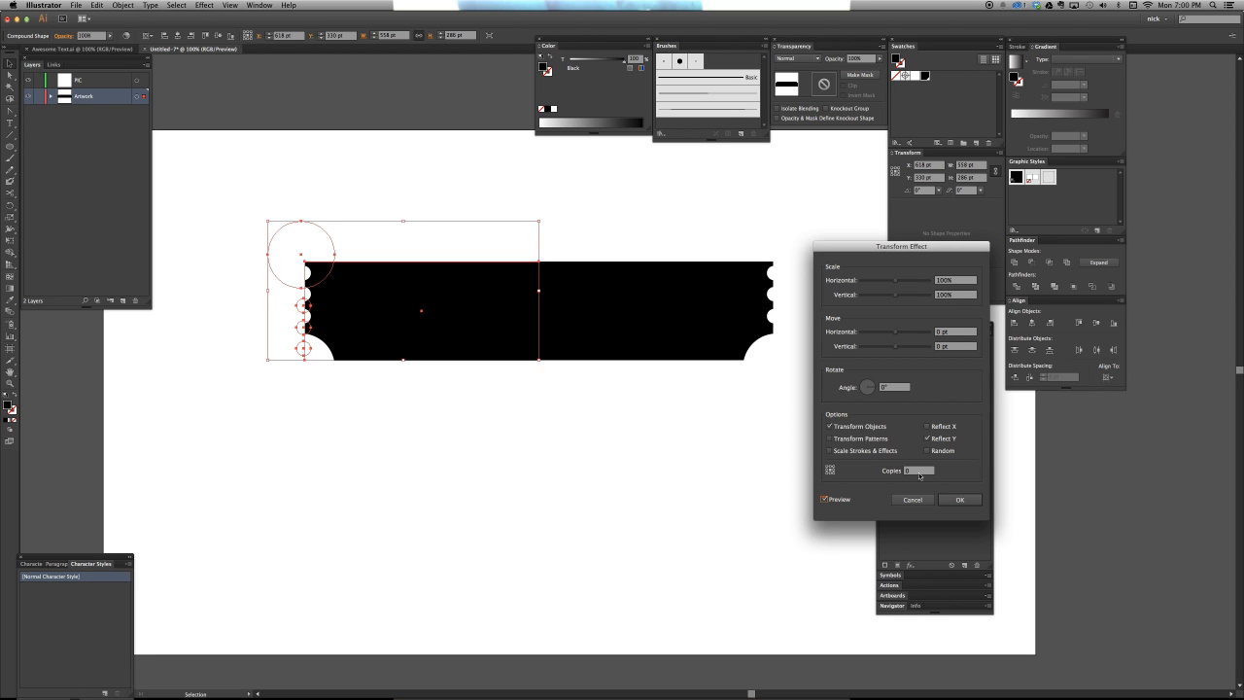
pyautogui.click(830, 475)
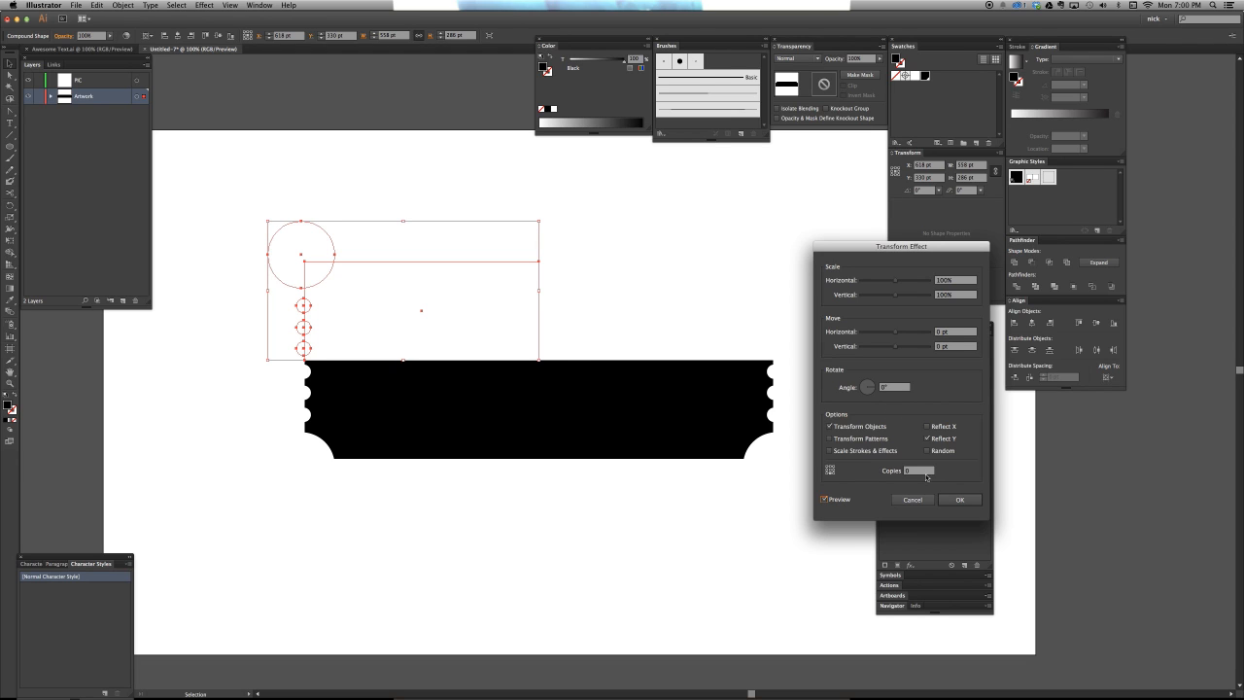
pyautogui.moveTo(916, 471); pyautogui.dragTo(885, 471)
pyautogui.write('1')
pyautogui.press('Tab')
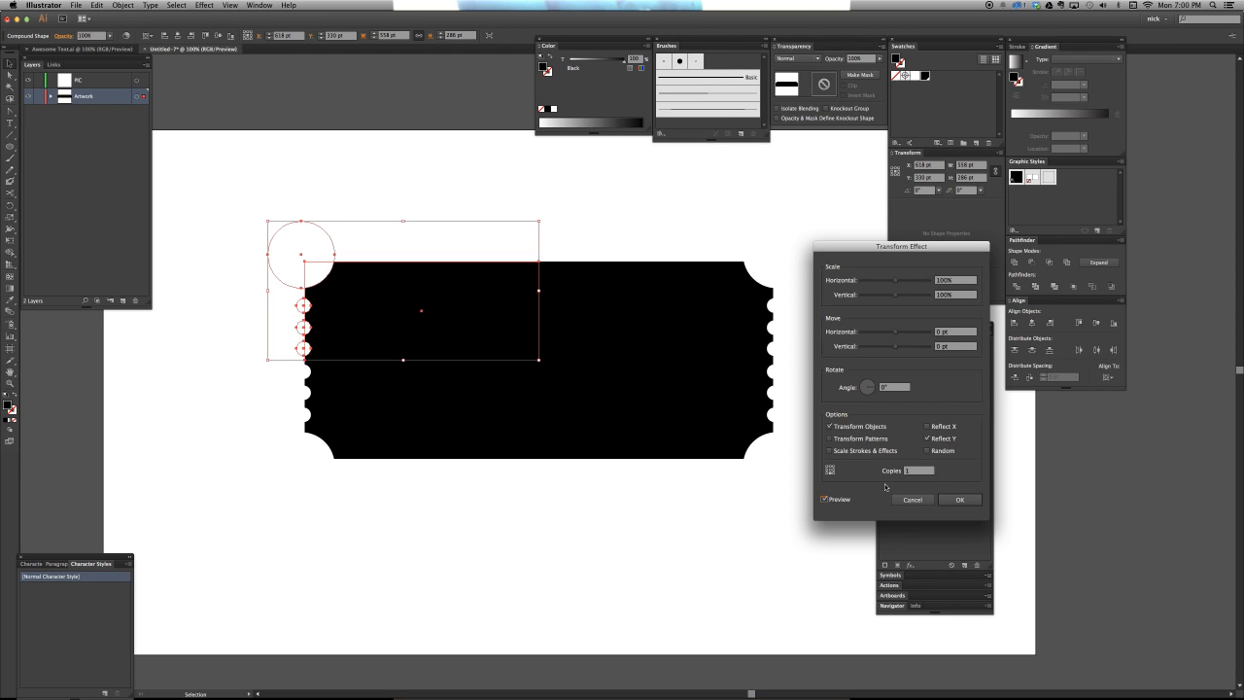
pyautogui.click(960, 500)
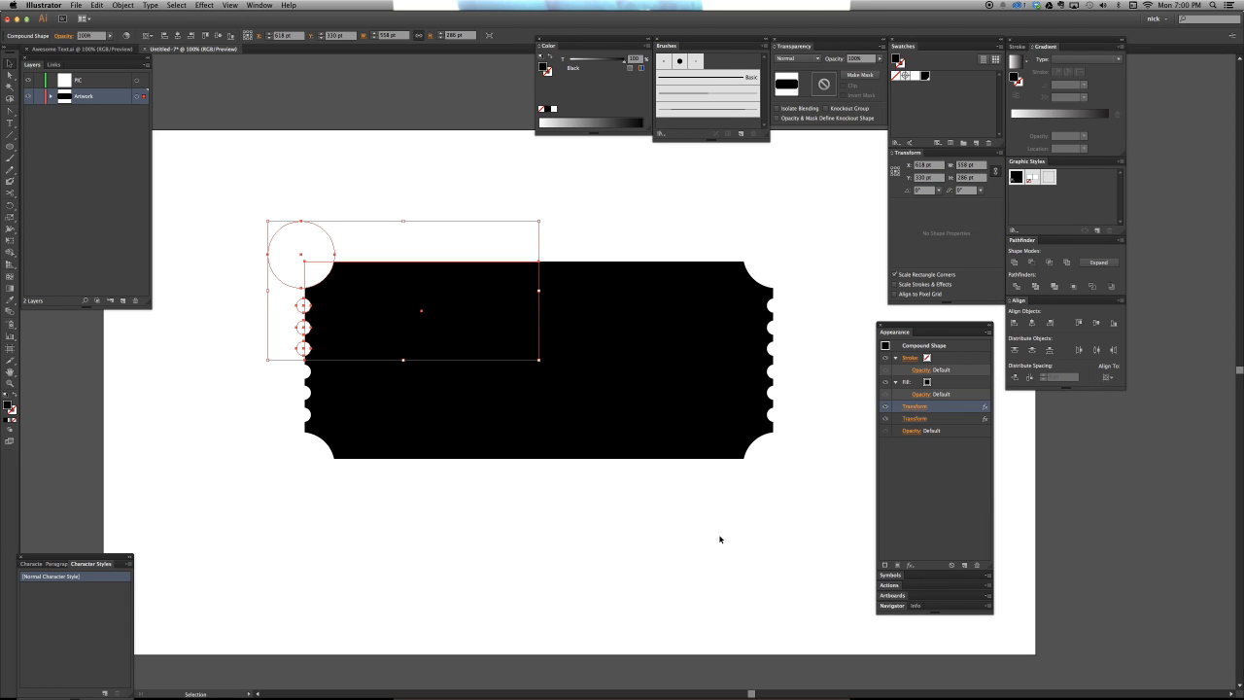
# Shrink the upper-left corner's subtracting circle to about 80 pt in diameter, keeping its lower-right extent in place
pyautogui.click(948, 384)
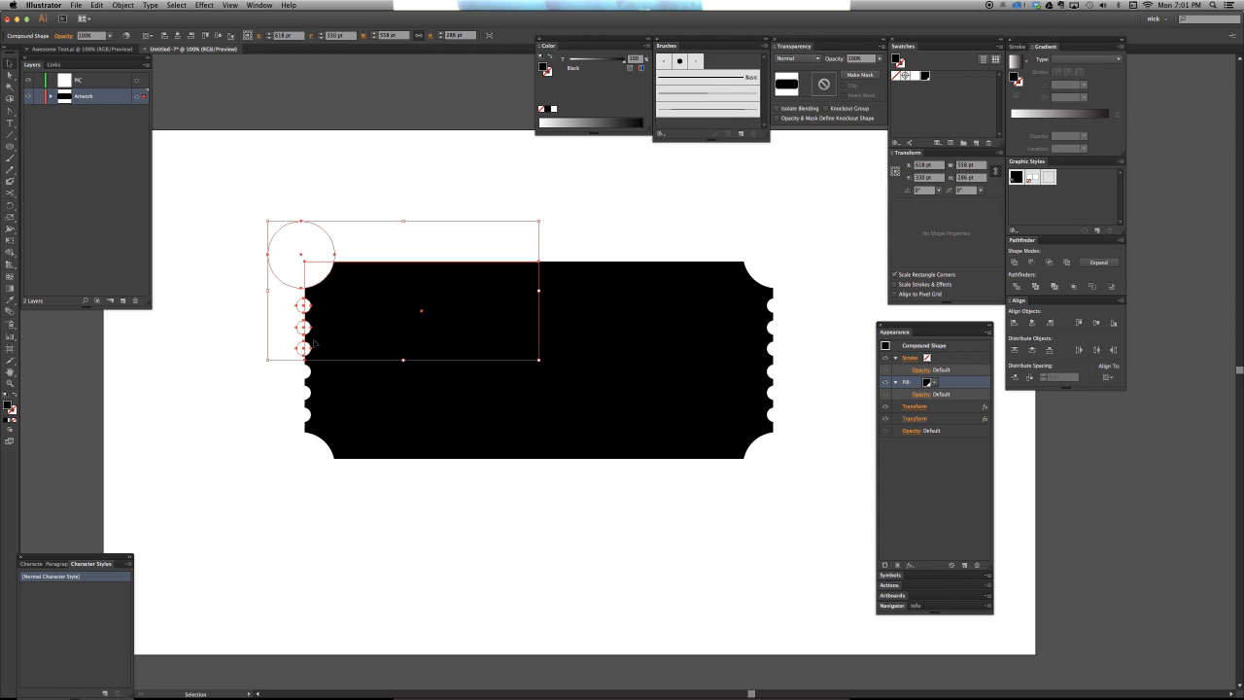
pyautogui.click(297, 252)
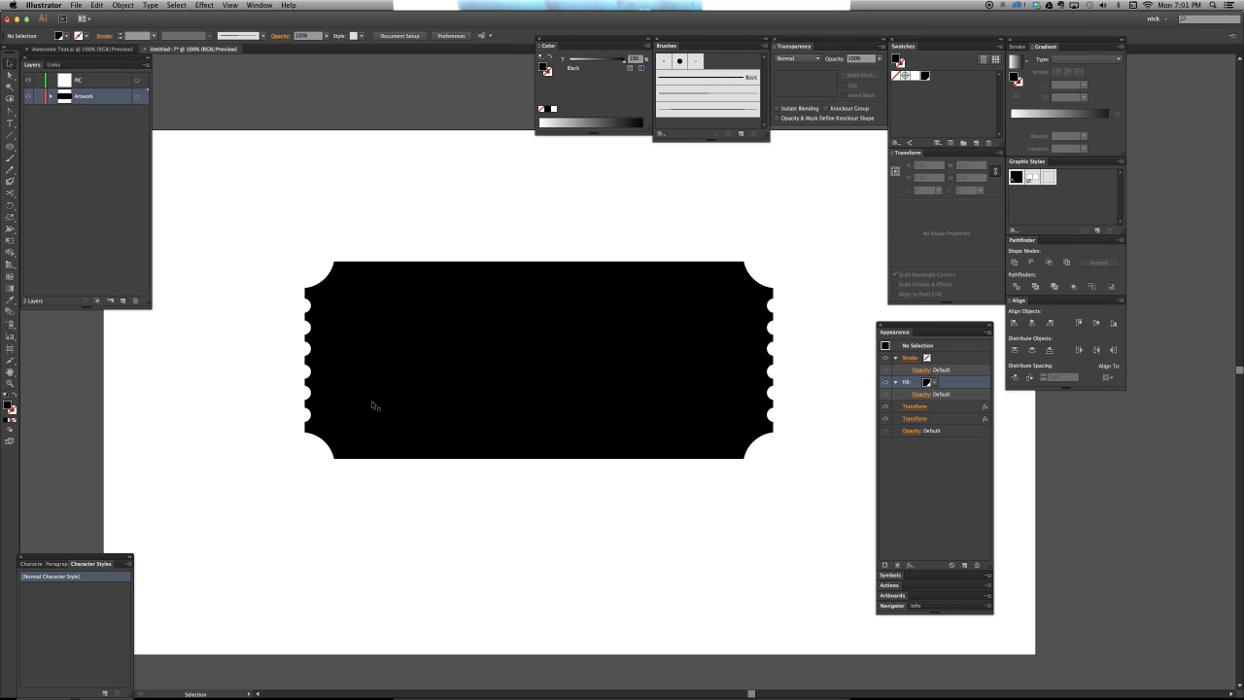
pyautogui.press('a')
pyautogui.click(312, 263)
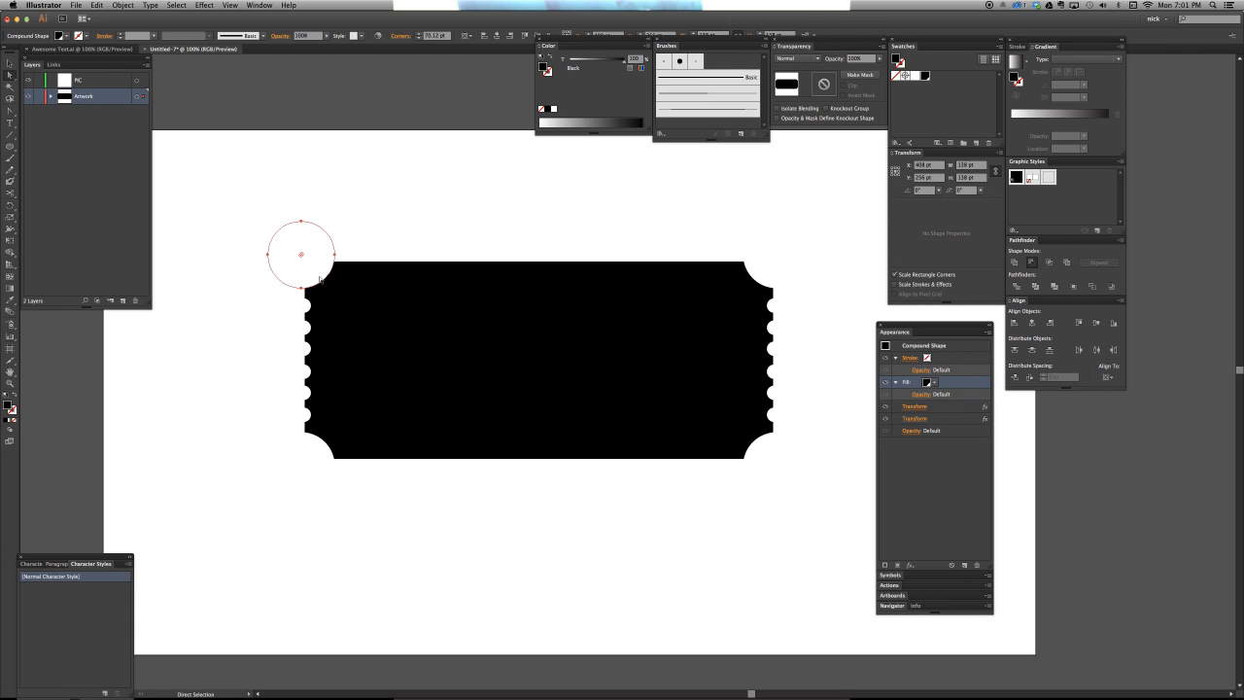
pyautogui.press('v')
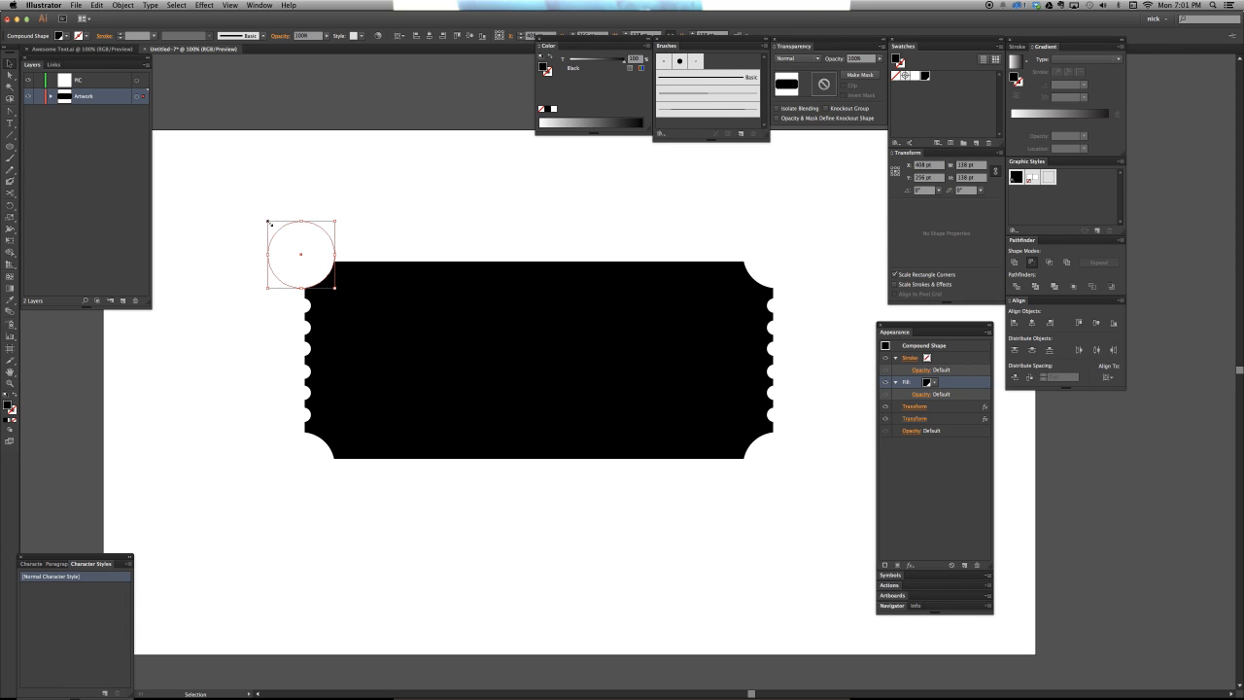
pyautogui.moveTo(269, 222); pyautogui.dragTo(296, 252)
pyautogui.press('a')
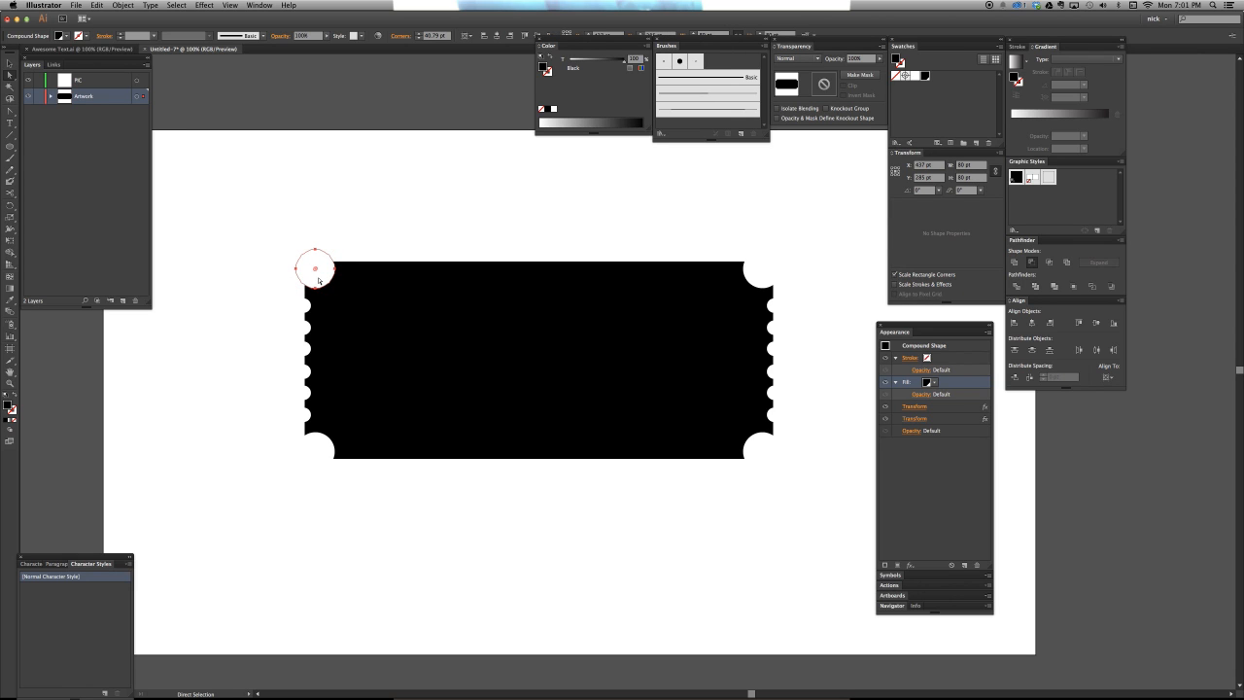
# Move the upper-left corner's subtracting circle outward to about X 417 pt, Y 265 pt
pyautogui.moveTo(318, 280); pyautogui.dragTo(301, 251)
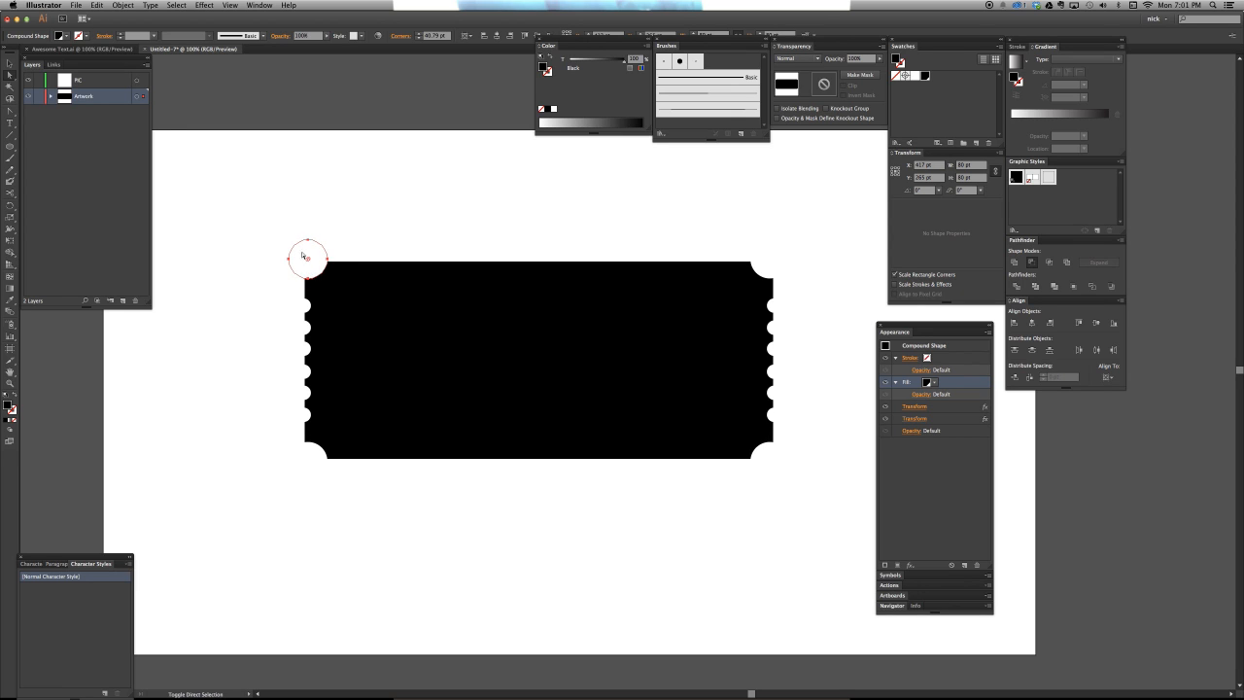
pyautogui.press('super+z')
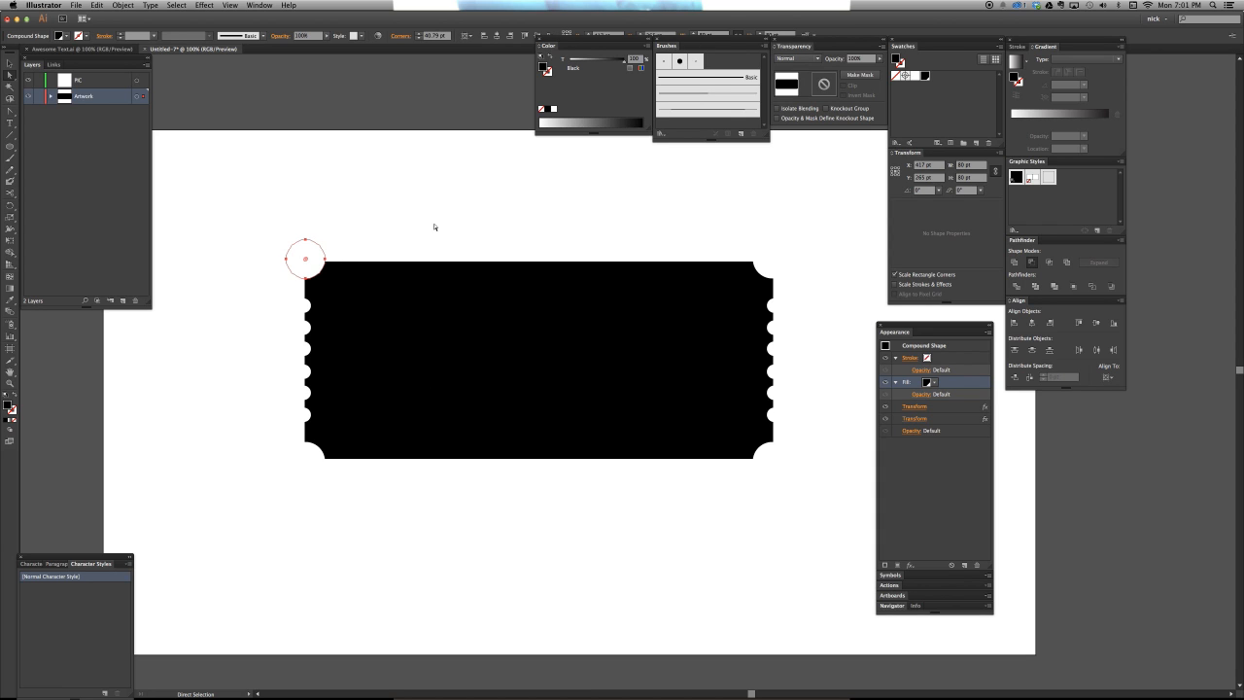
# Examine the live quarter's rectangle and subtracting circles in Outline view with nothing selected, and return to Preview
pyautogui.press('v')
pyautogui.press('super+y')
pyautogui.press('a')
pyautogui.click(389, 368)
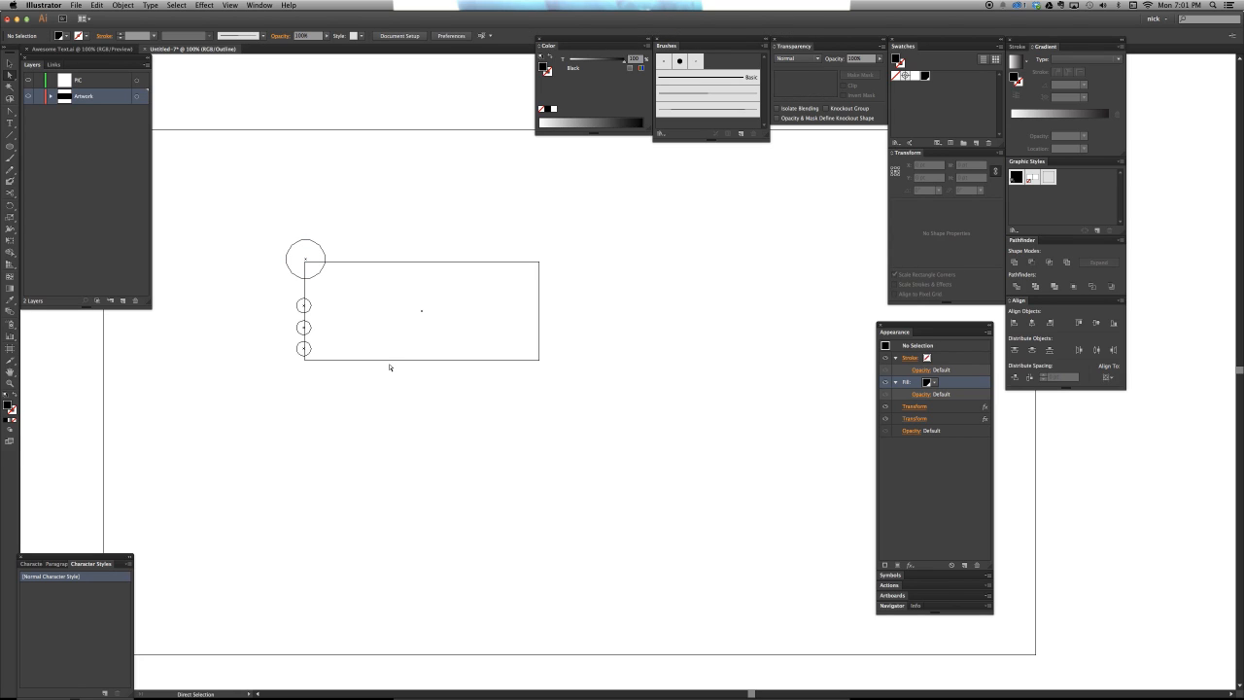
pyautogui.press('v')
pyautogui.press('super+y')
# Enlarge the upper-left corner's subtracting circle to about 90 pt in diameter, keeping its upper-left extent in place, and deselect it
pyautogui.press('a')
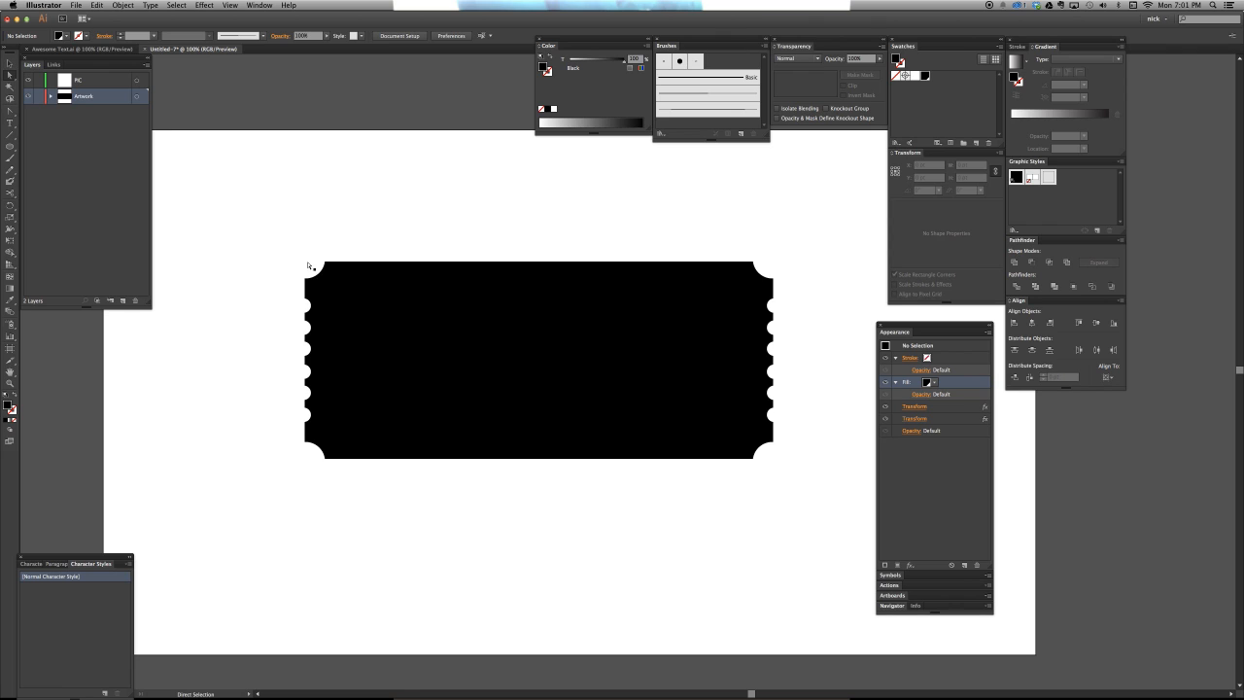
pyautogui.click(307, 262)
pyautogui.press('v')
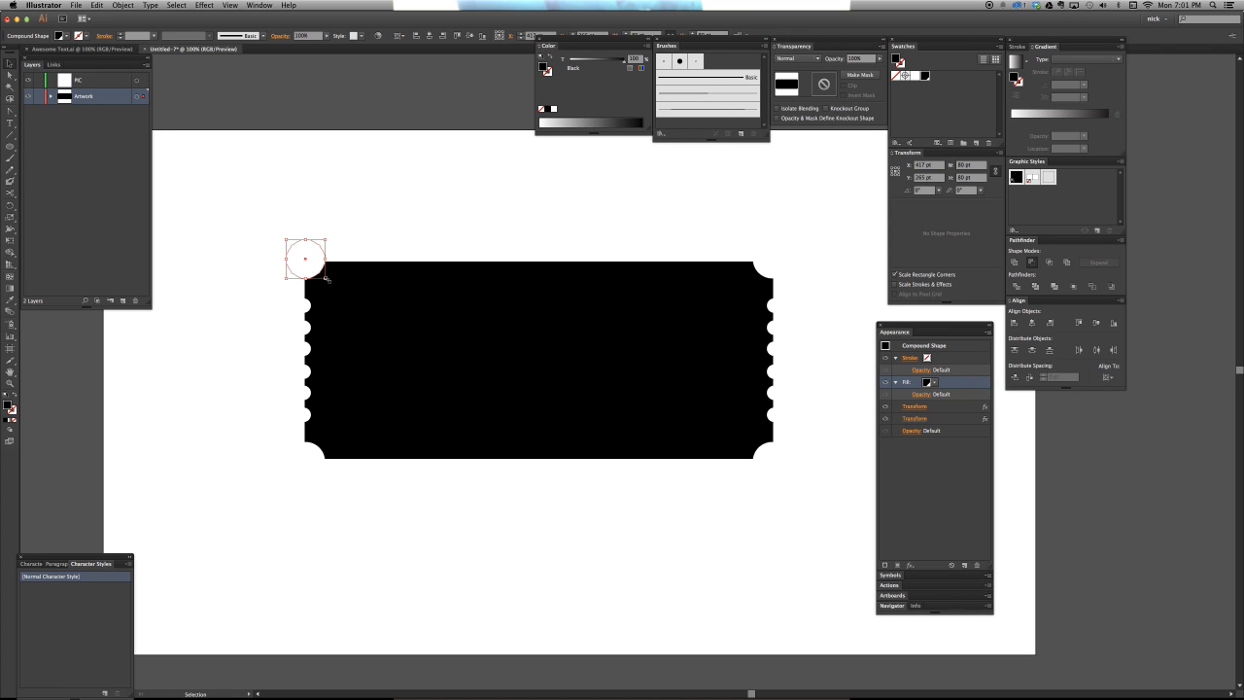
pyautogui.moveTo(326, 279); pyautogui.dragTo(331, 284)
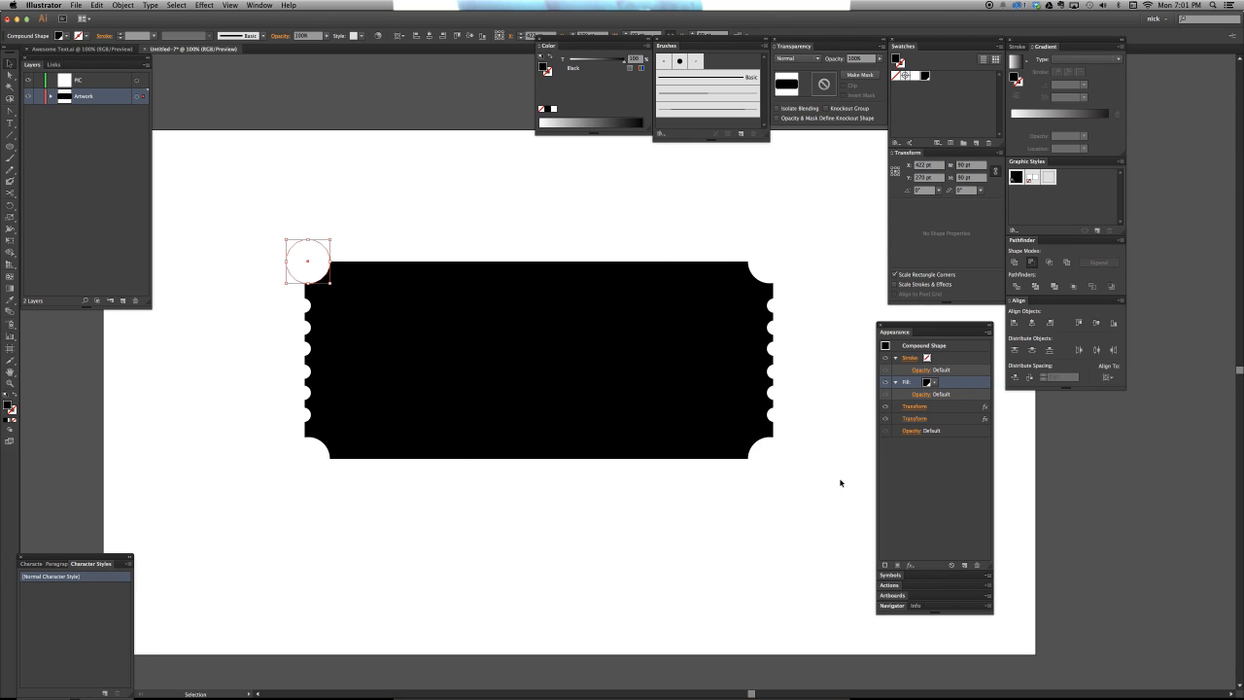
pyautogui.click(527, 203)
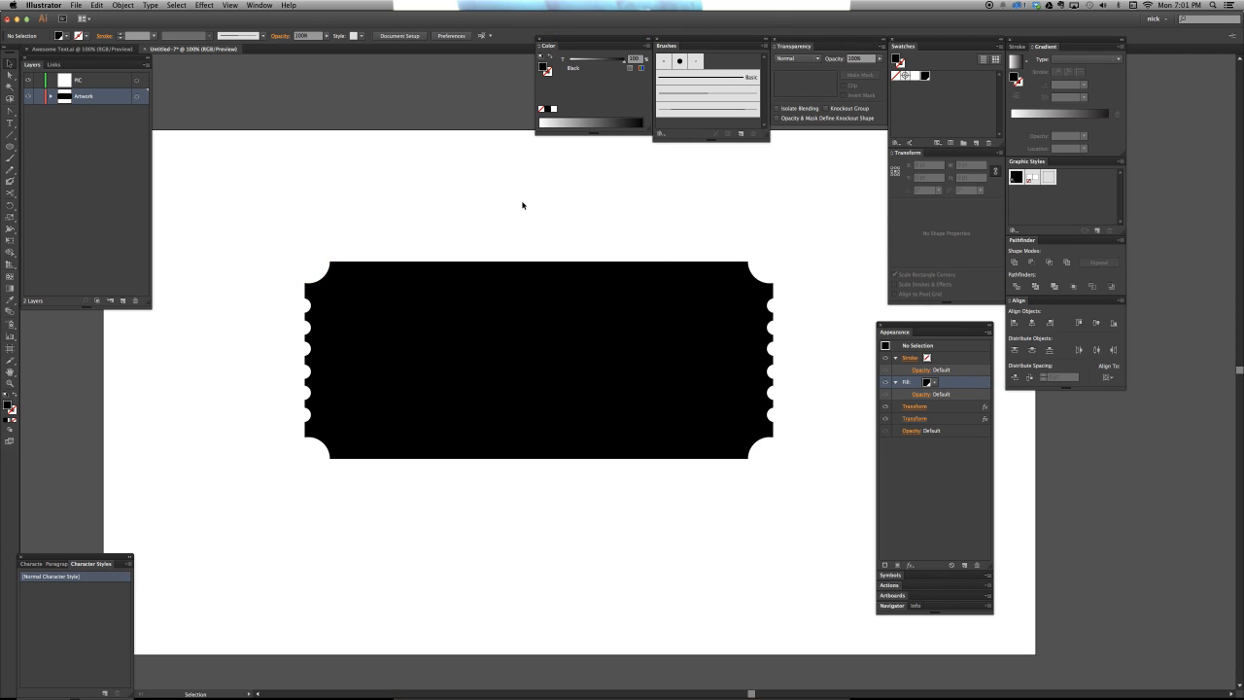